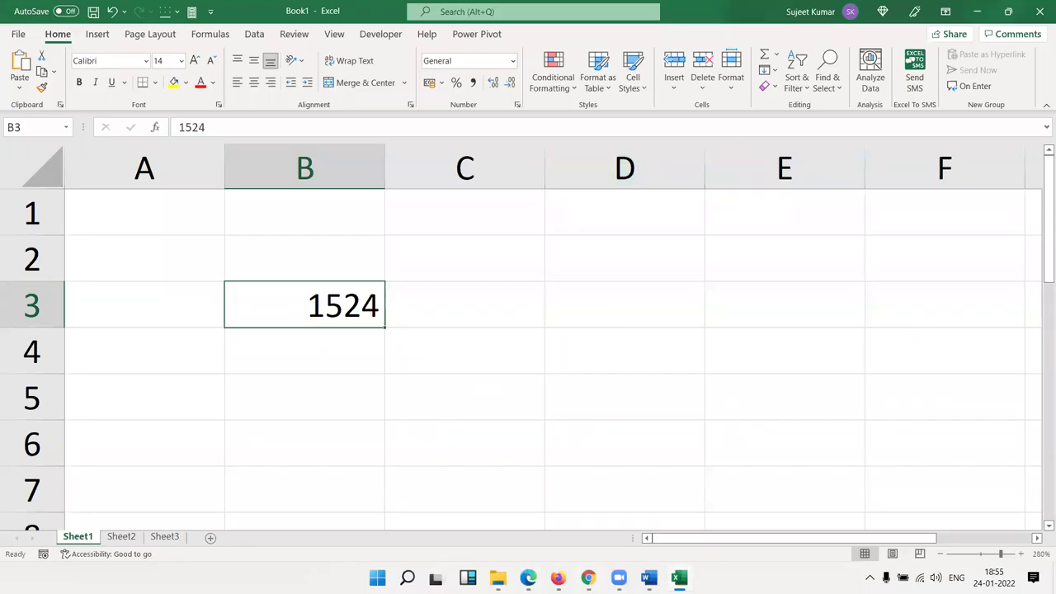
Review the four-section number format code line on the Microsoft support page.
key("alt+Tab")
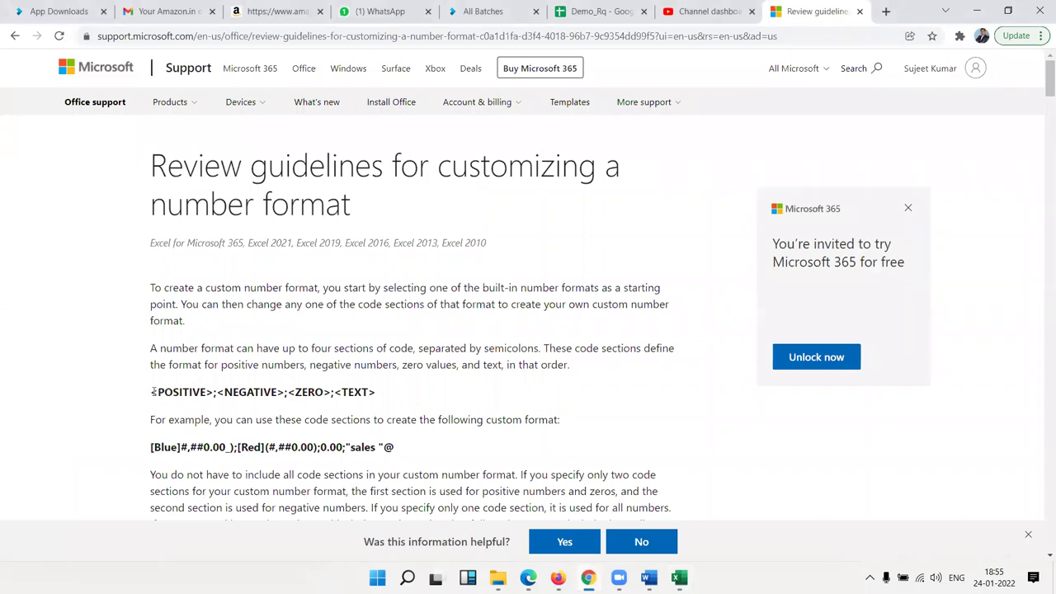
left_click_drag(151, 392, 370, 392)
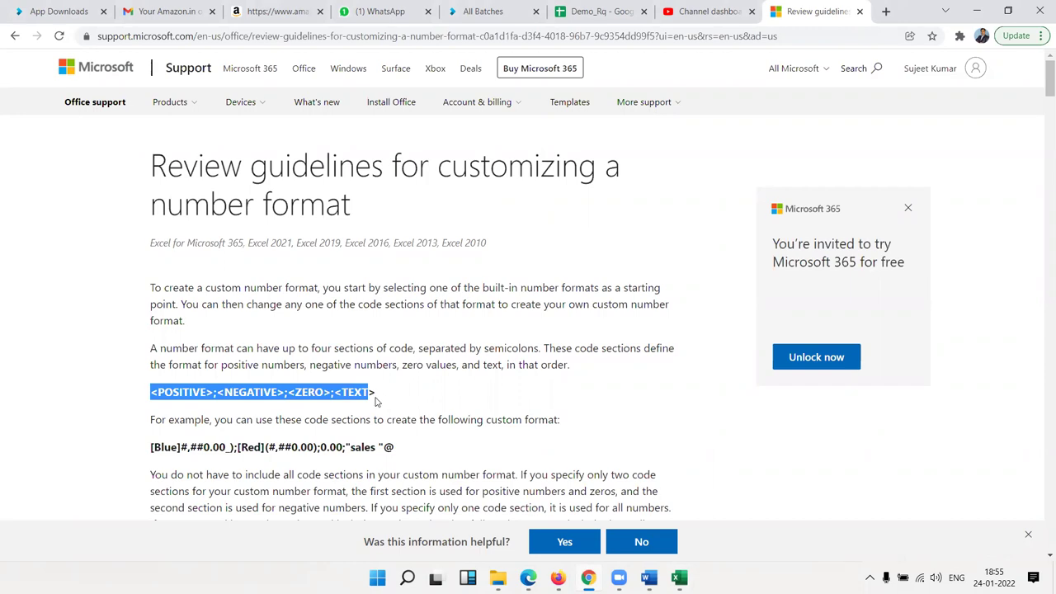
left_click(378, 397)
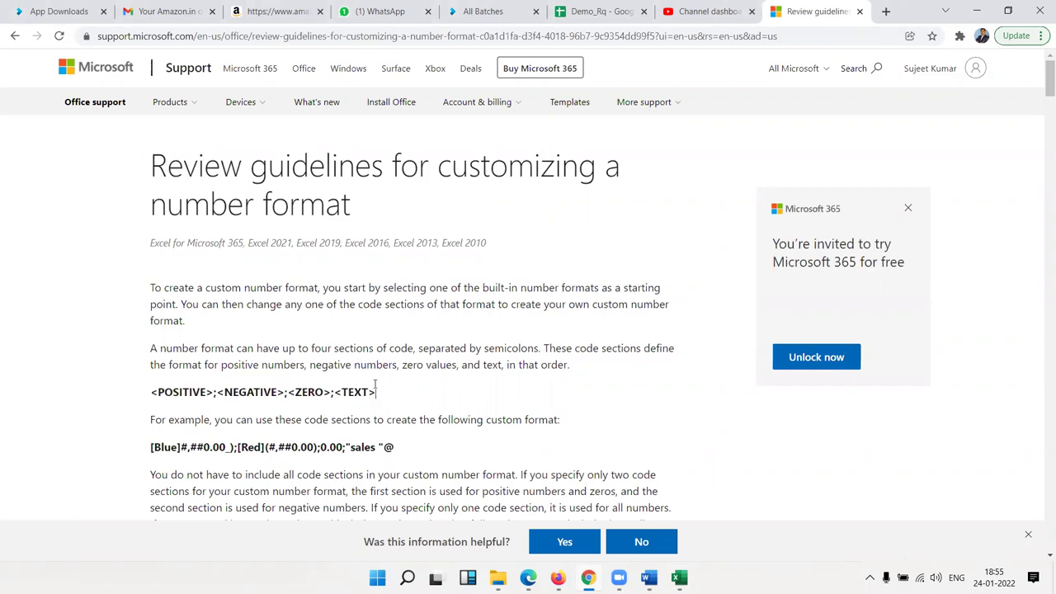
key("alt+Tab")
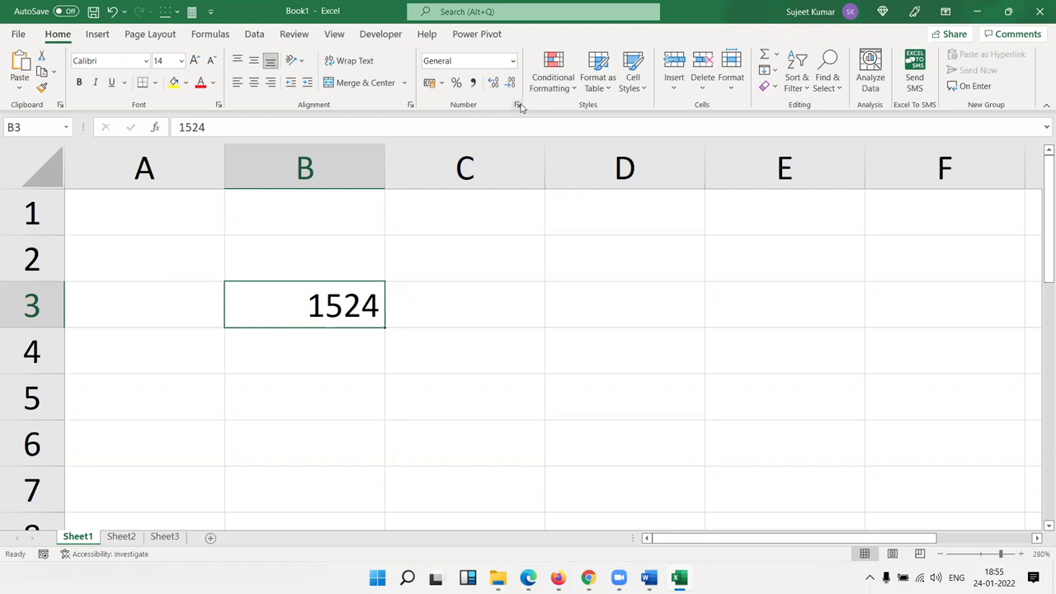
Apply the custom format "MRP" 0 to B3 so 1524 displays as MRP 1524.
key("ctrl+1")
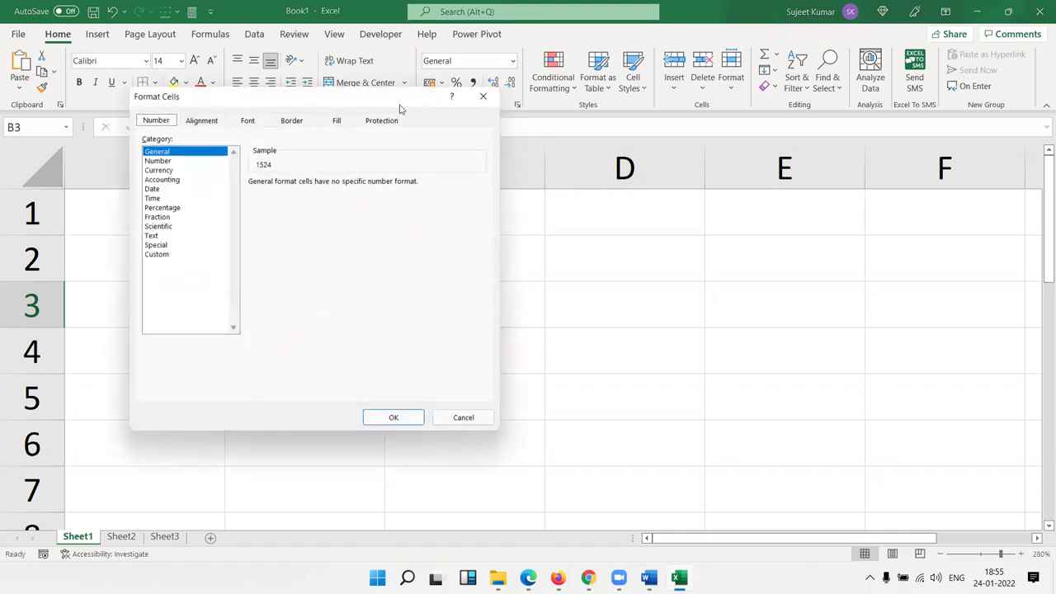
left_click(549, 290)
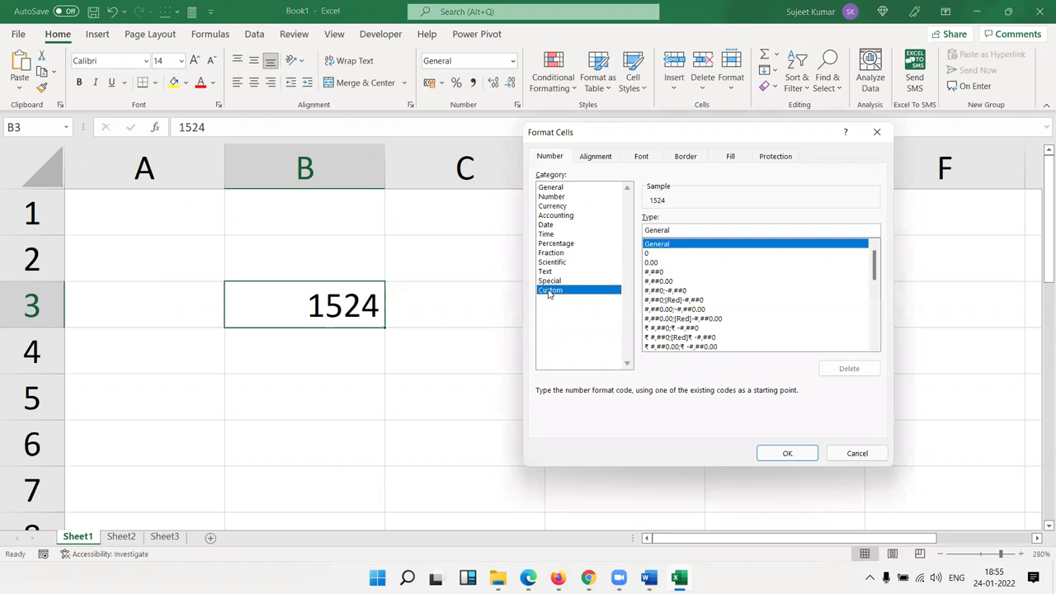
key("Tab")
type("\"")
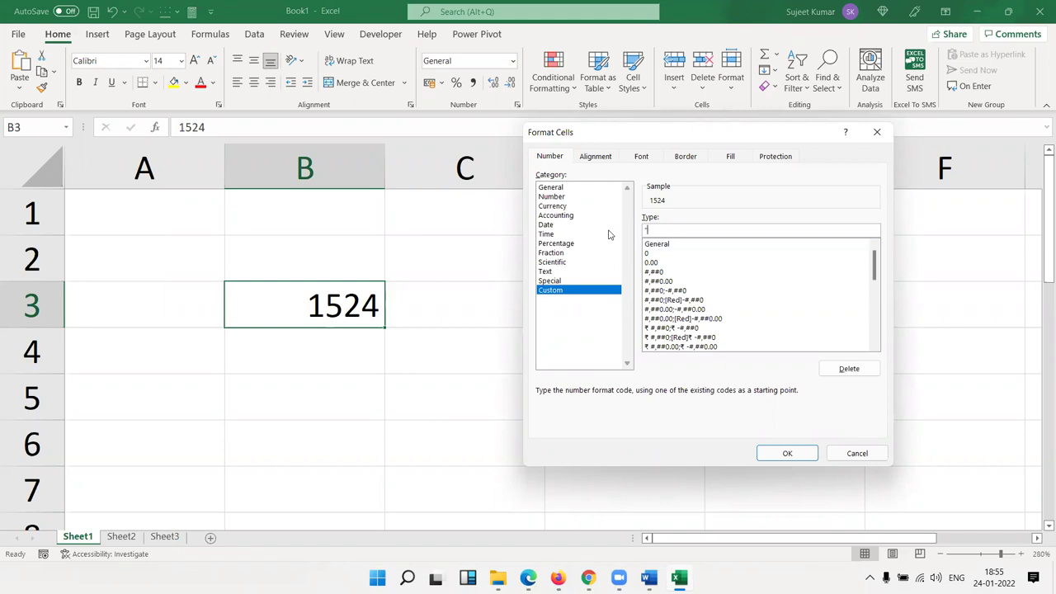
type("MRP\"")
type(" 0")
key("Return")
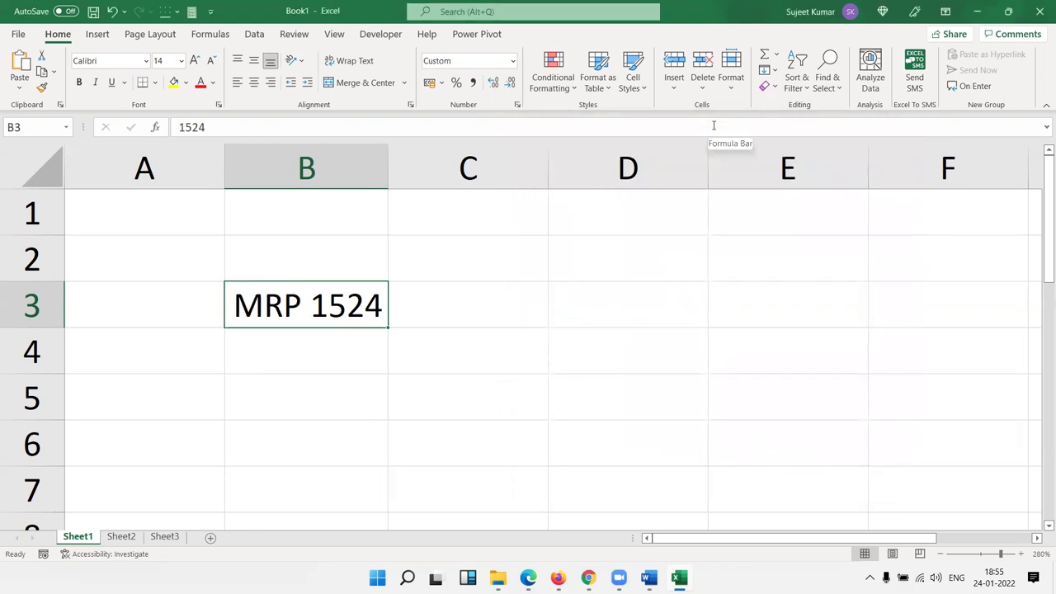
Enter -100, 1542, 100 and -100 in turn into B3 to test the MRP format.
type("-100")
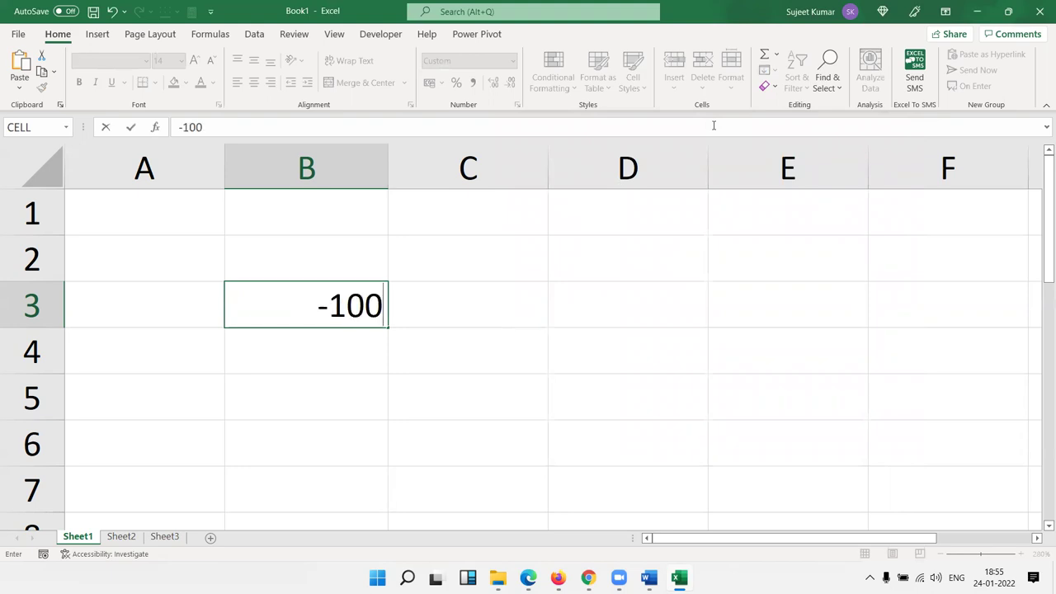
key("Return")
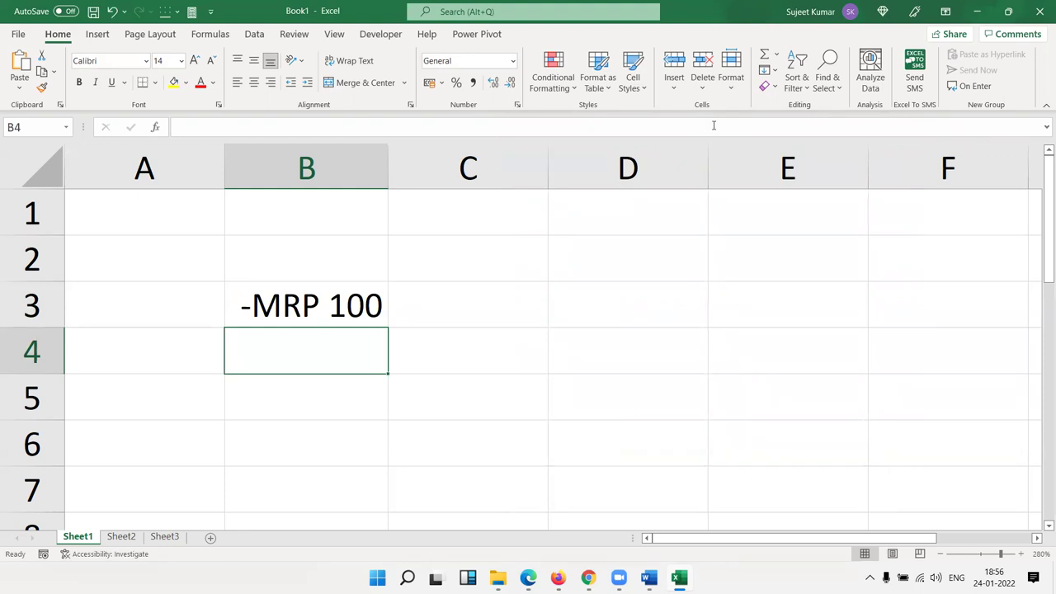
key("Up")
type("1542")
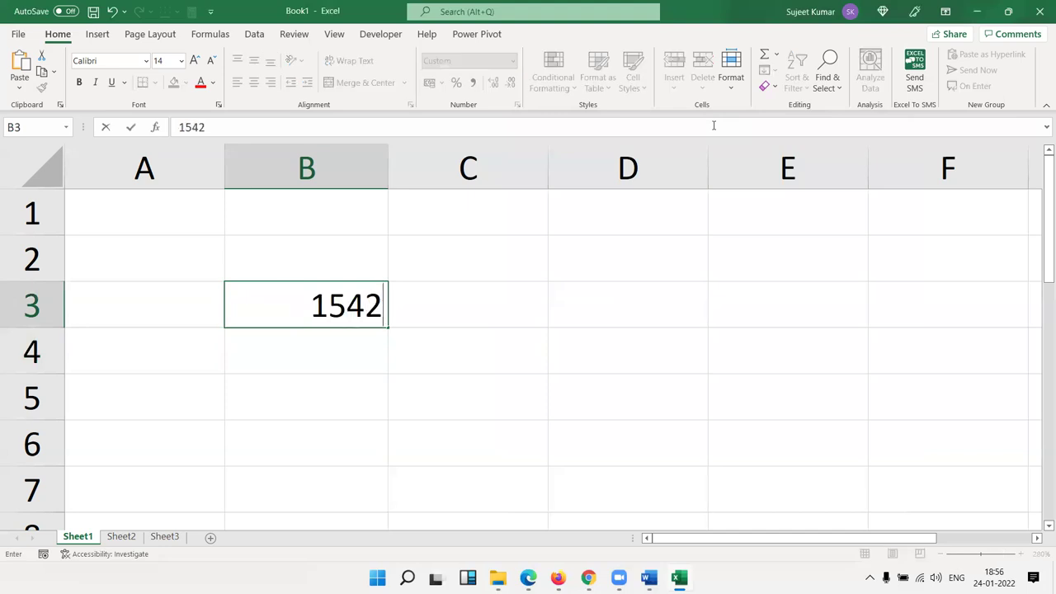
key("Return")
key("Up")
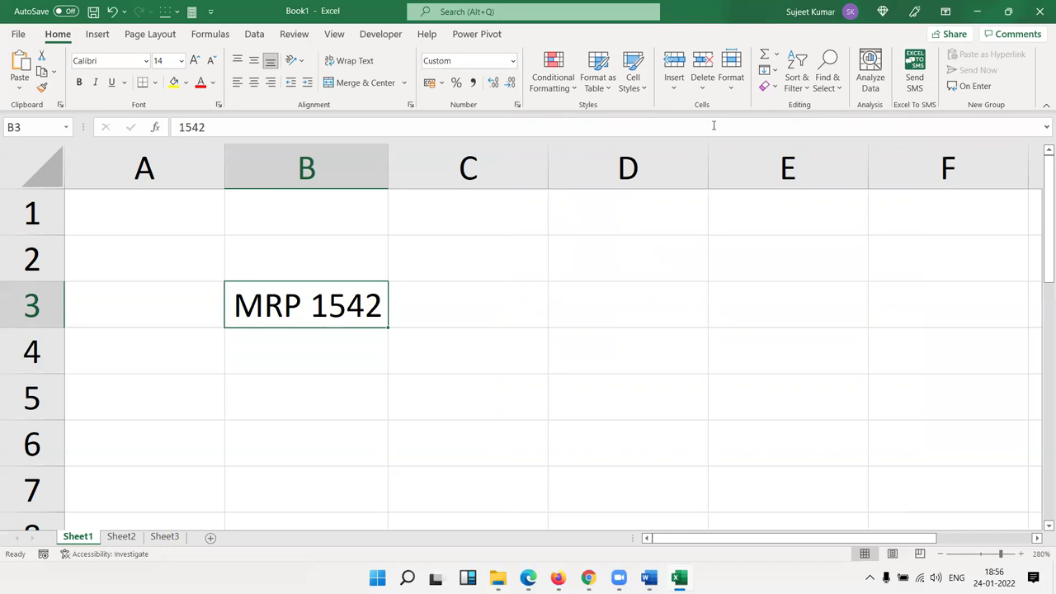
type("100")
key("Return")
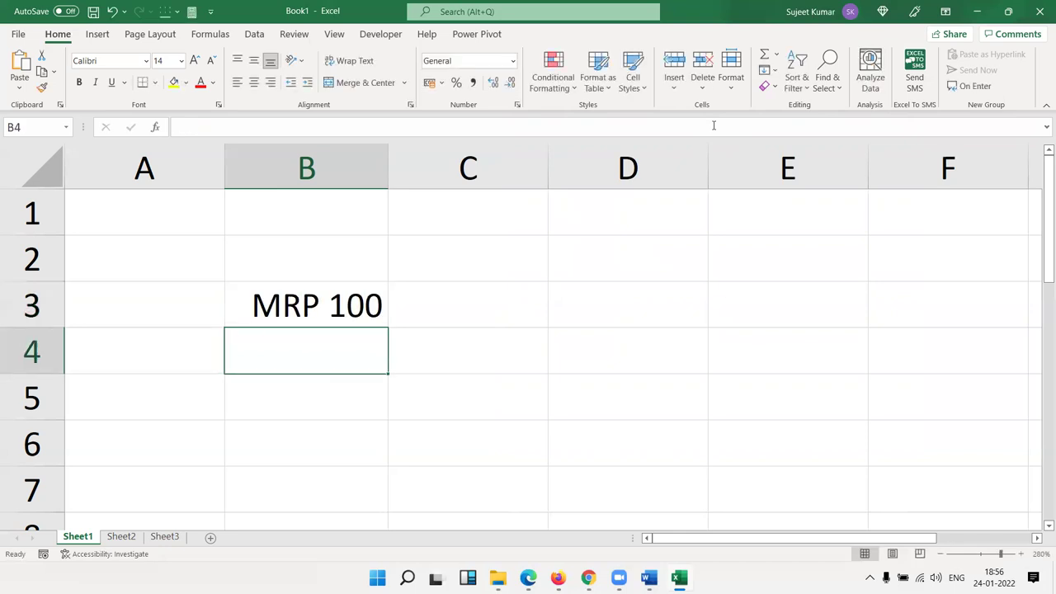
key("Up")
type("-100")
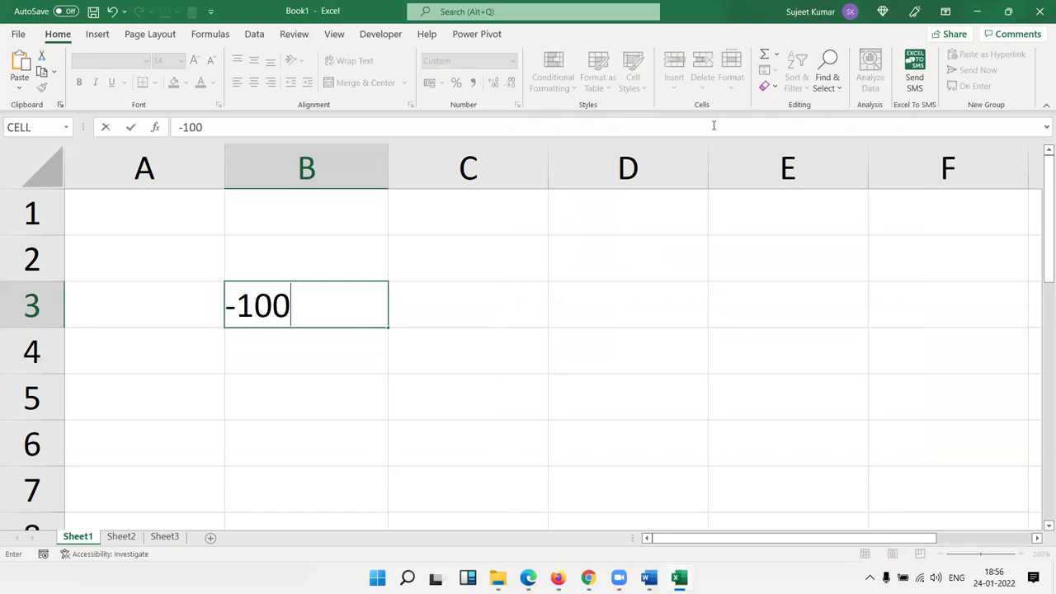
key("Return")
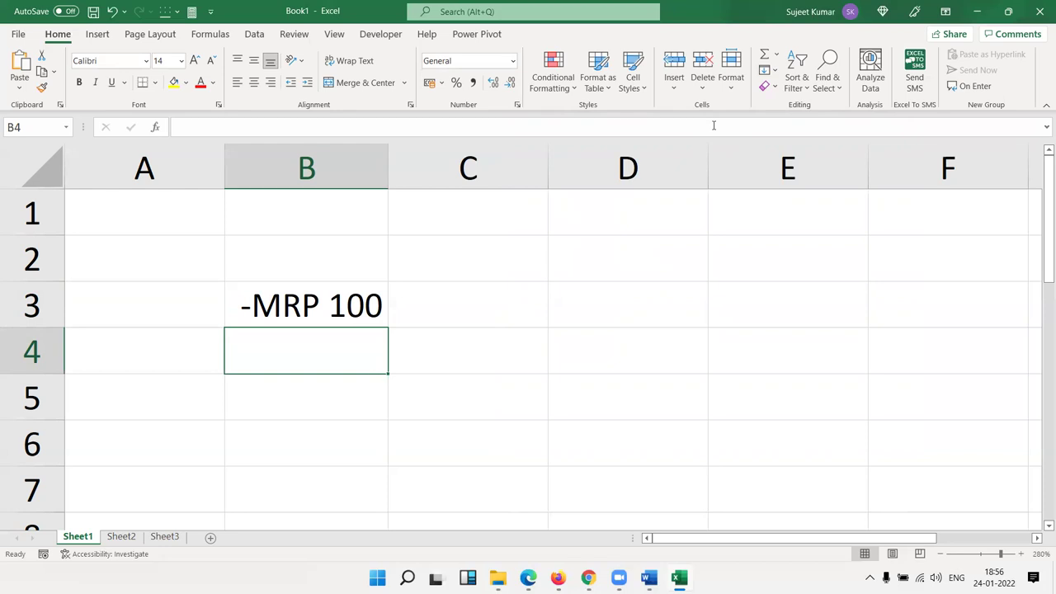
key("Up")
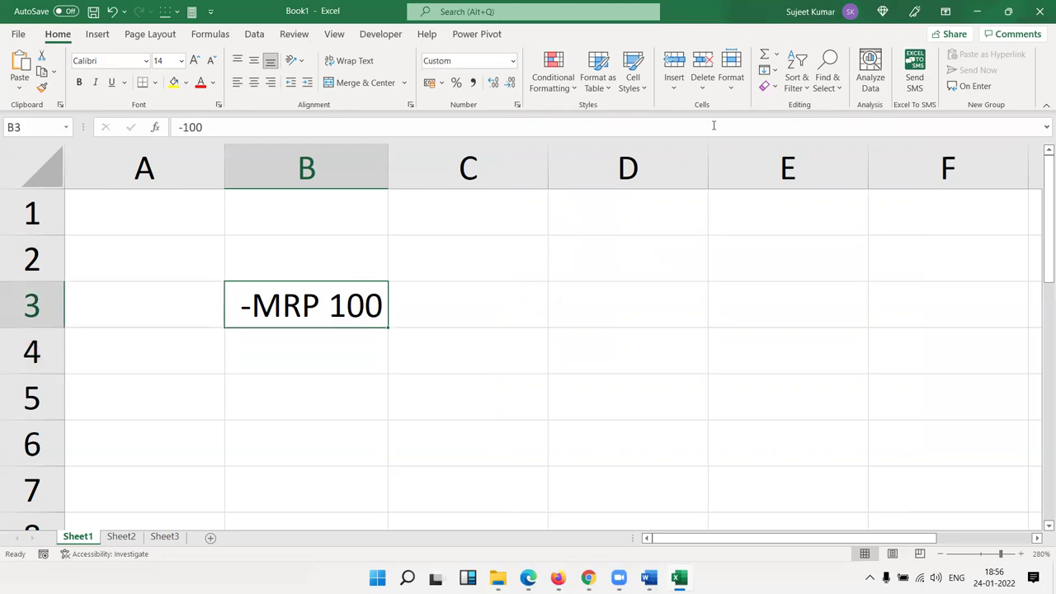
Study the POSITIVE;NEGATIVE sections of the format code on the support page.
key("alt+Tab")
double_click(224, 392)
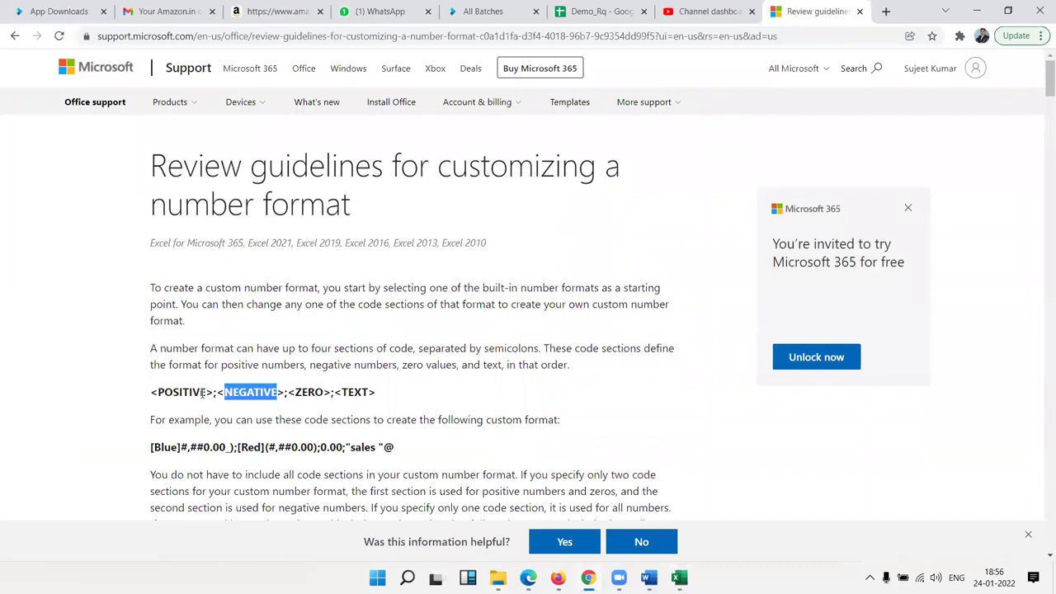
double_click(202, 393)
left_click(215, 393)
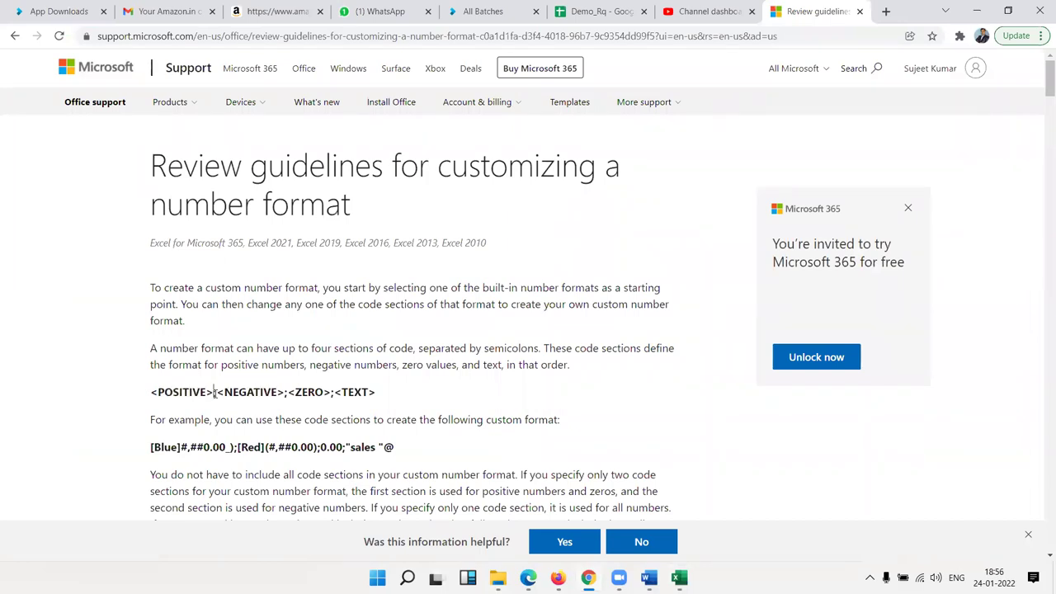
double_click(196, 393)
left_click_drag(212, 393, 227, 392)
triple_click(224, 393)
key("alt+Tab")
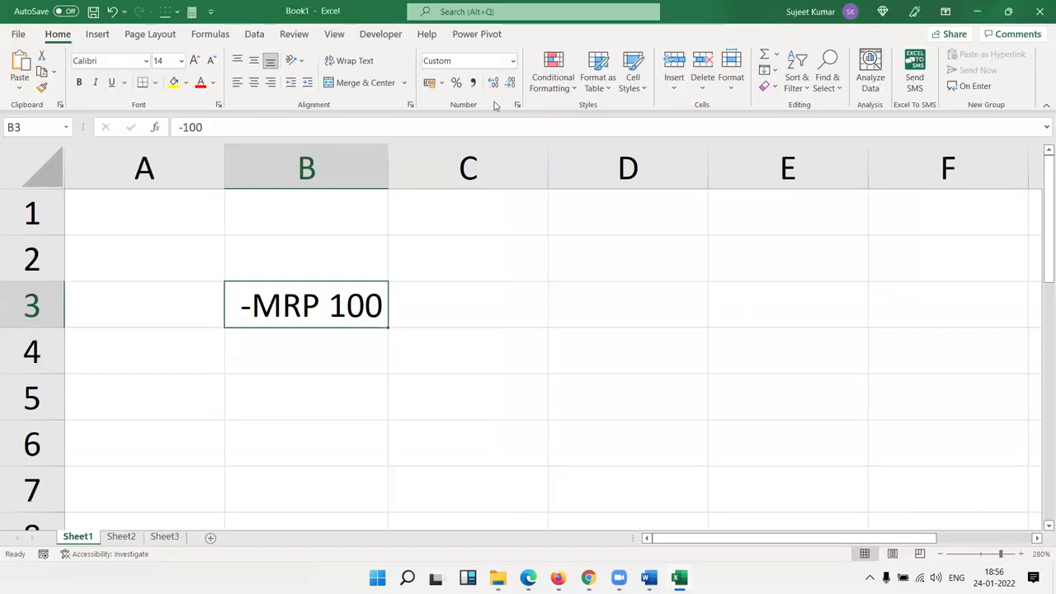
Extend B3's format to "MRP" 0;"DIS" 0 so negative values show with DIS.
left_click(516, 105)
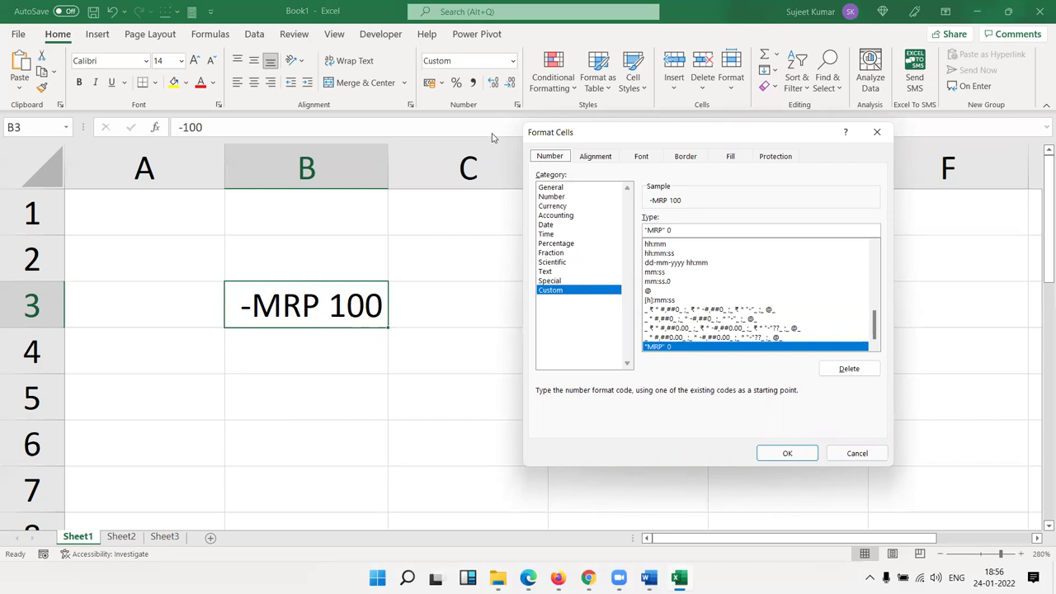
double_click(655, 229)
left_click_drag(673, 230, 638, 220)
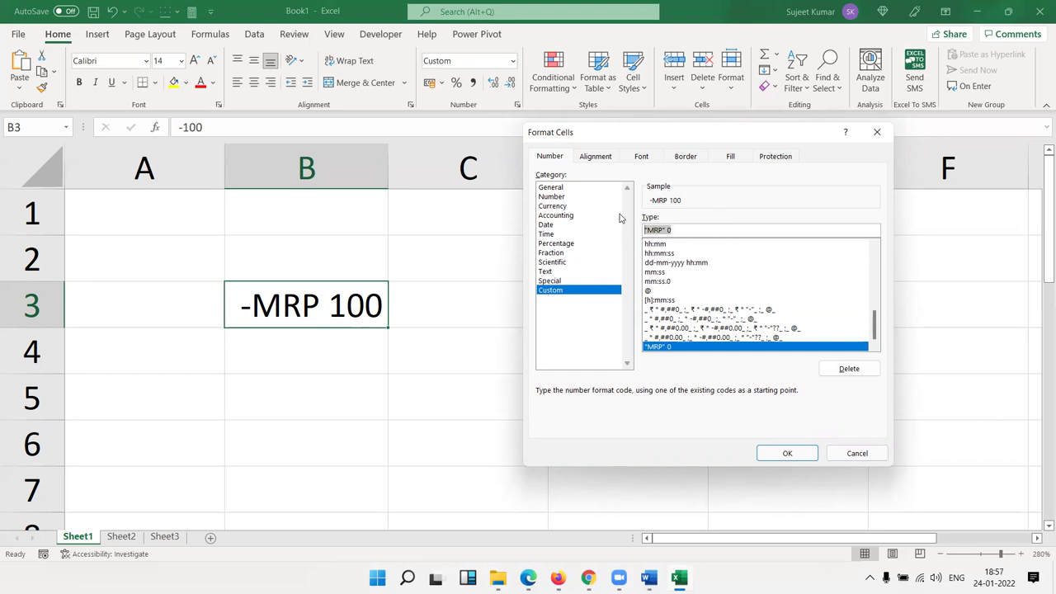
left_click(695, 229)
type(";")
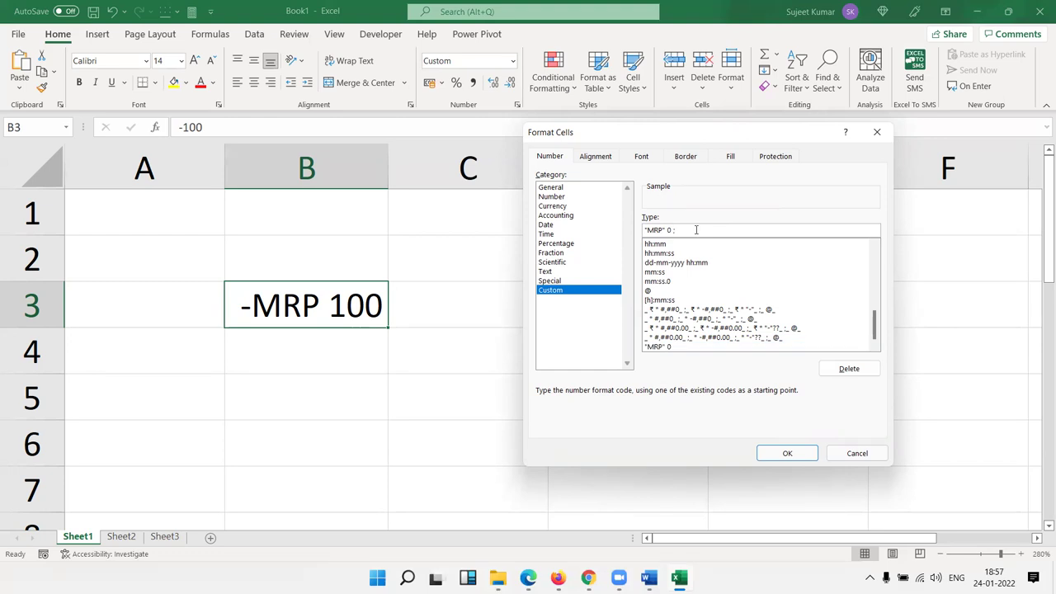
key("alt+Tab")
left_click(213, 397)
double_click(214, 395)
key("alt+Tab")
type("\"DIS\"")
key("Return")
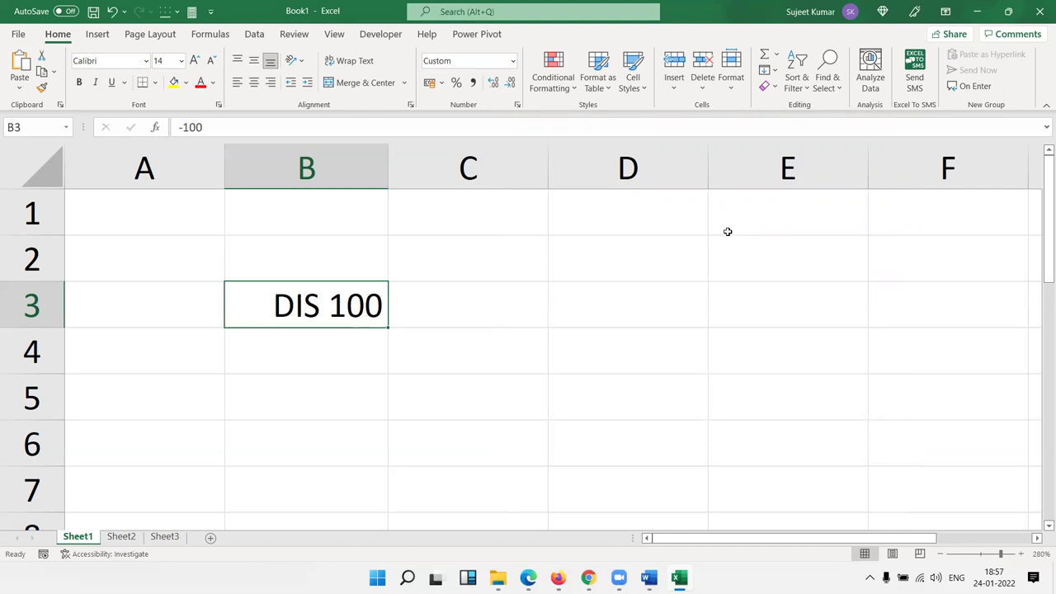
Enter 1500, then -900, then 0 into B3 to test the two-section format.
type("1500")
key("Return")
key("Up")
type("-900")
key("Return")
key("Up")
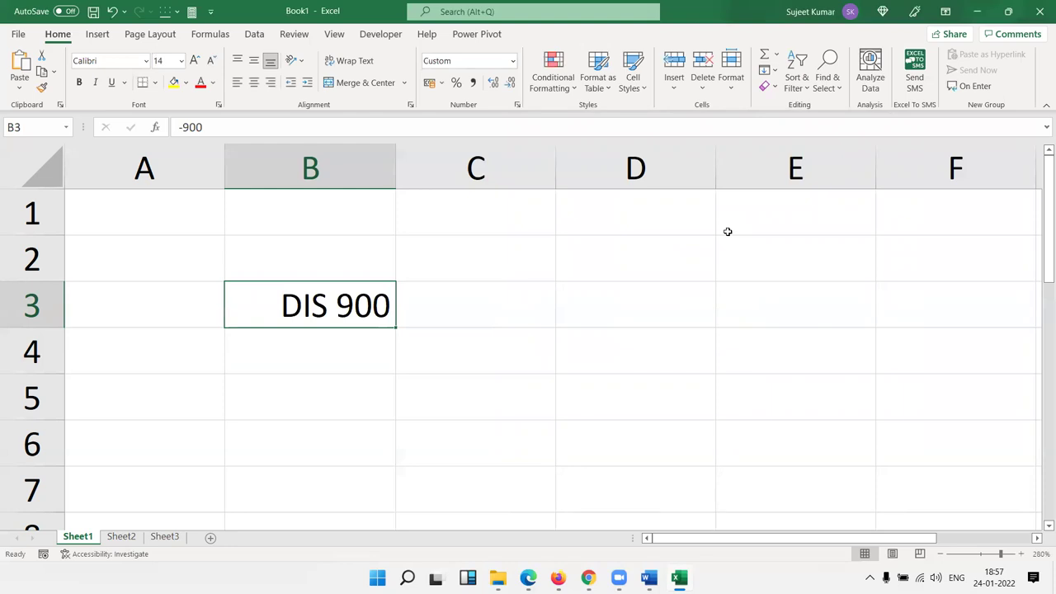
key("F2")
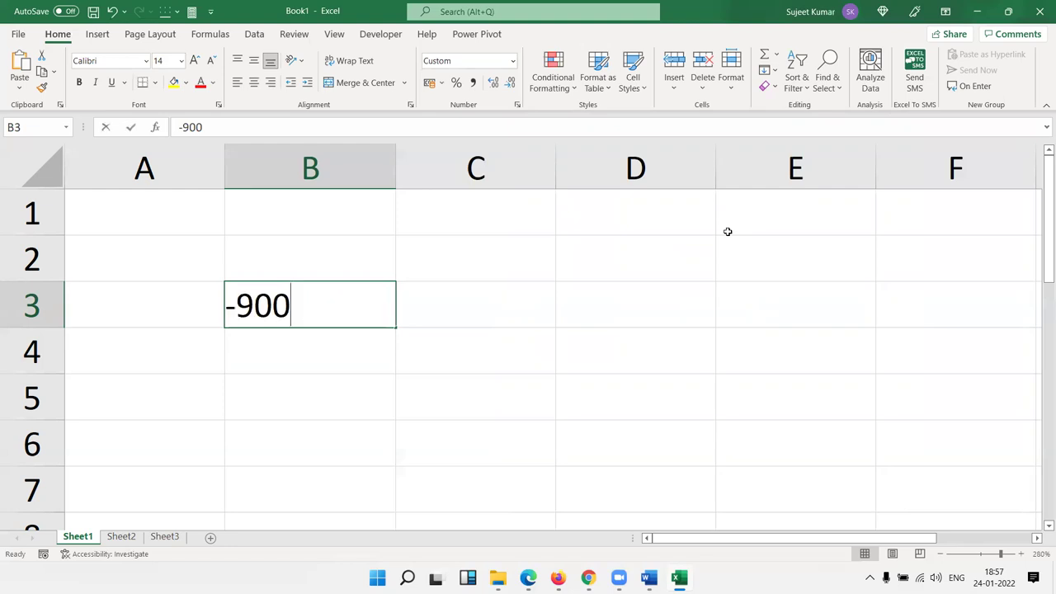
key("BackSpace")
key("BackSpace")
key("BackSpace")
type("0")
key("Return")
key("Up")
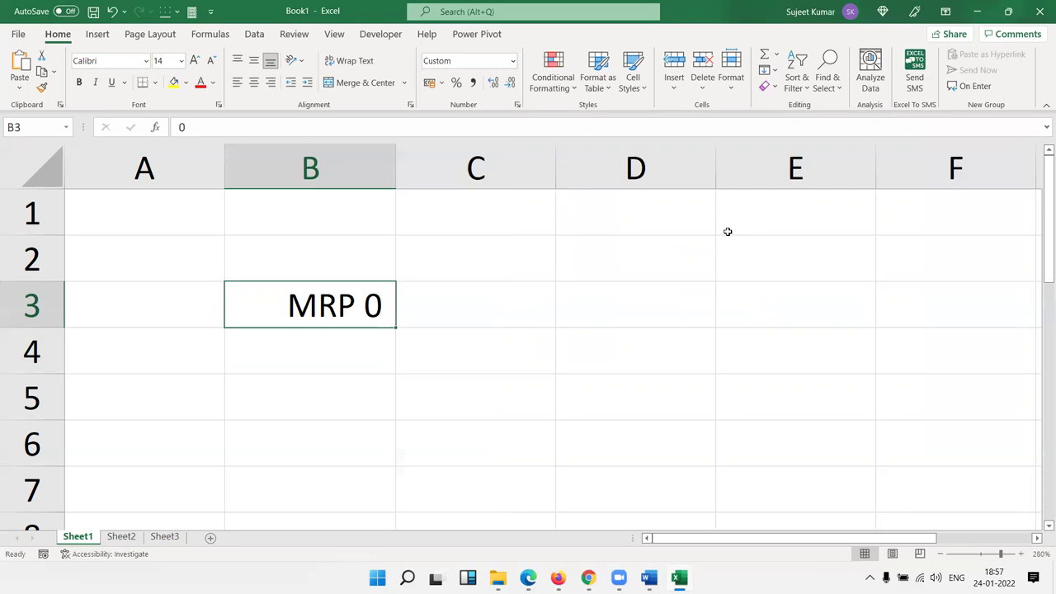
Look up the ZERO section of the format code on the support page.
key("alt+Tab")
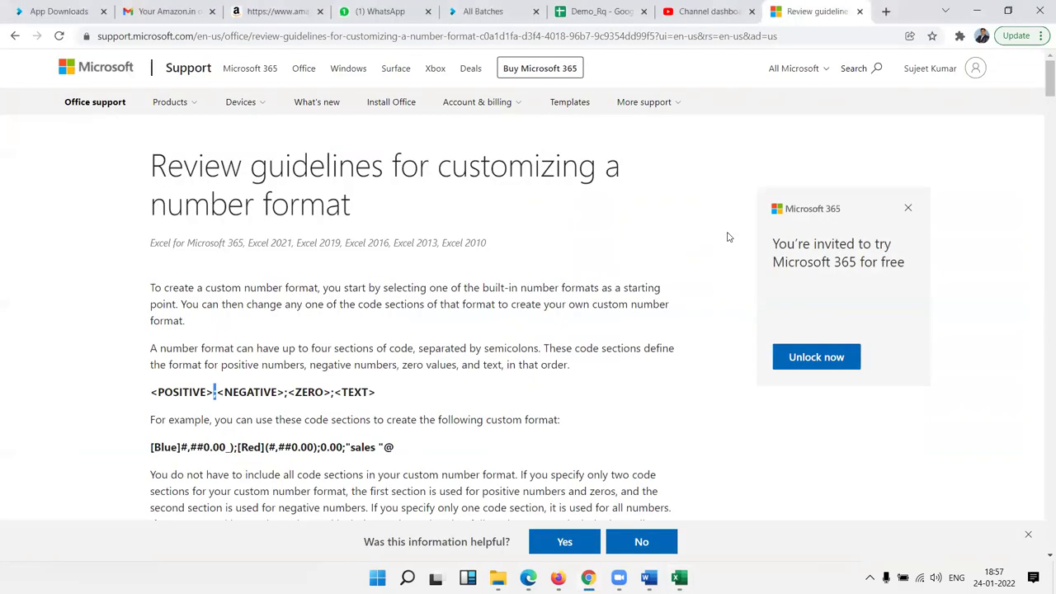
double_click(307, 392)
key("alt+Tab")
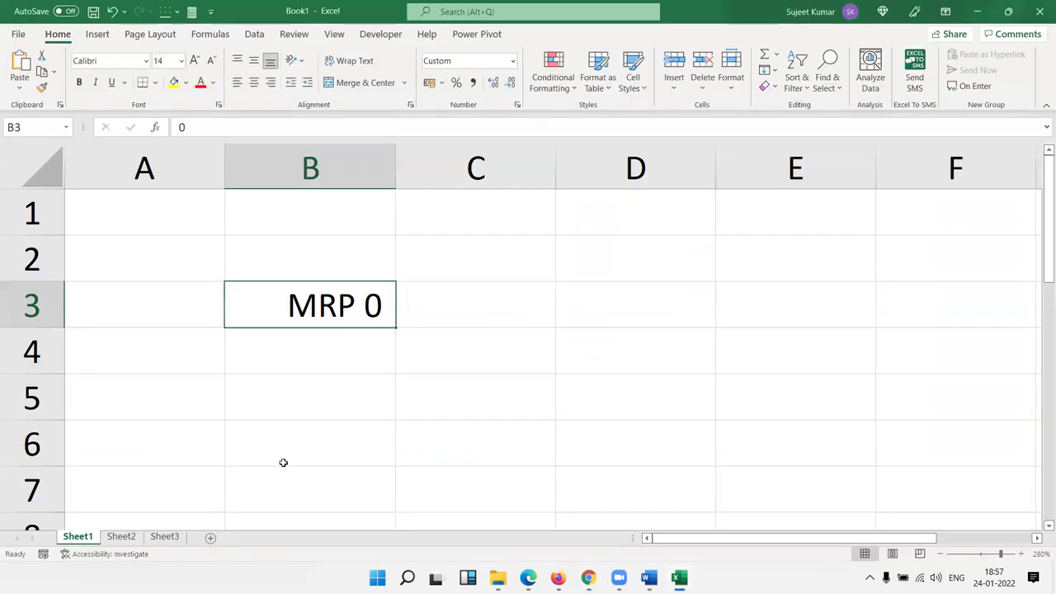
Append a zero section ;"FREE " 0 to B3's custom format so 0 shows as FREE 0.
right_click(360, 304)
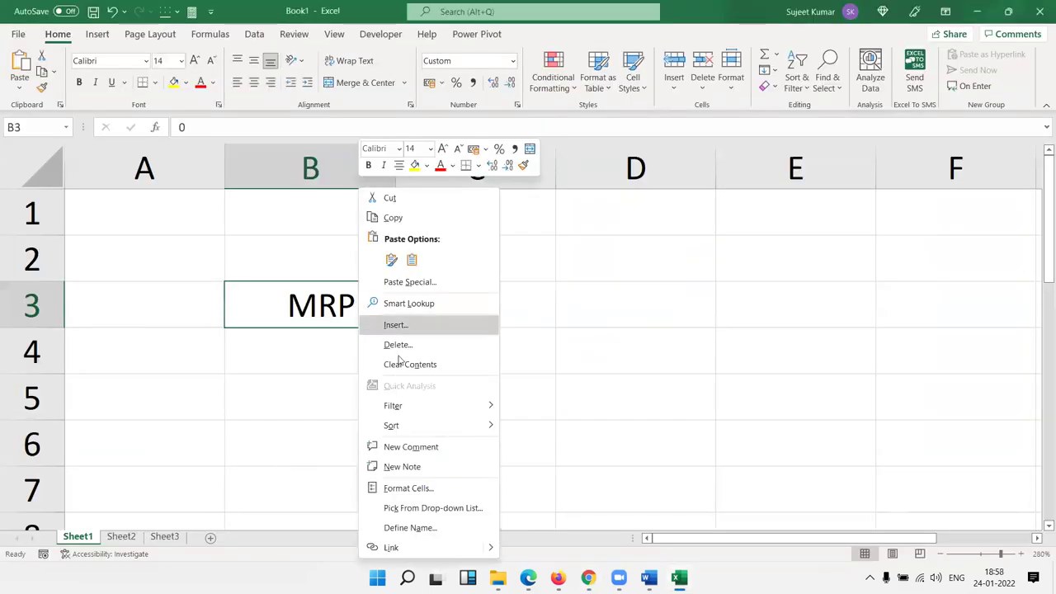
left_click(407, 282)
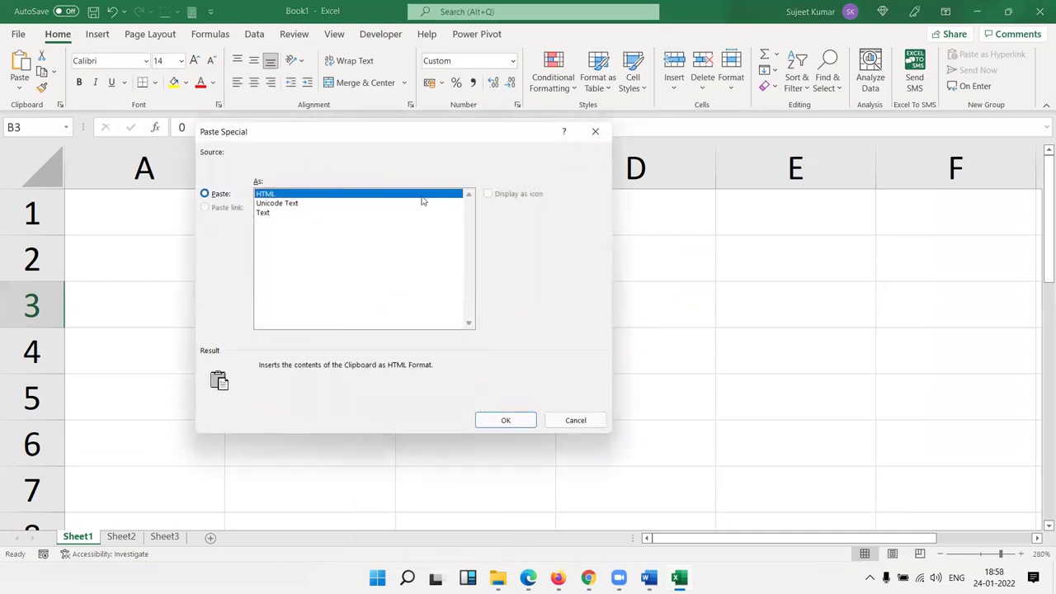
double_click(422, 203)
right_click(307, 307)
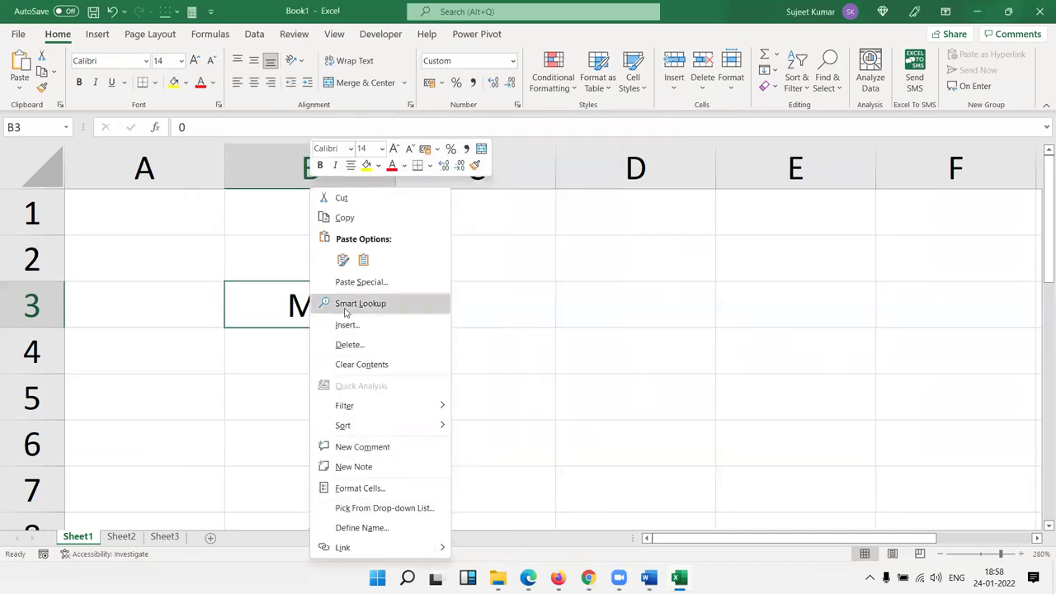
left_click(338, 488)
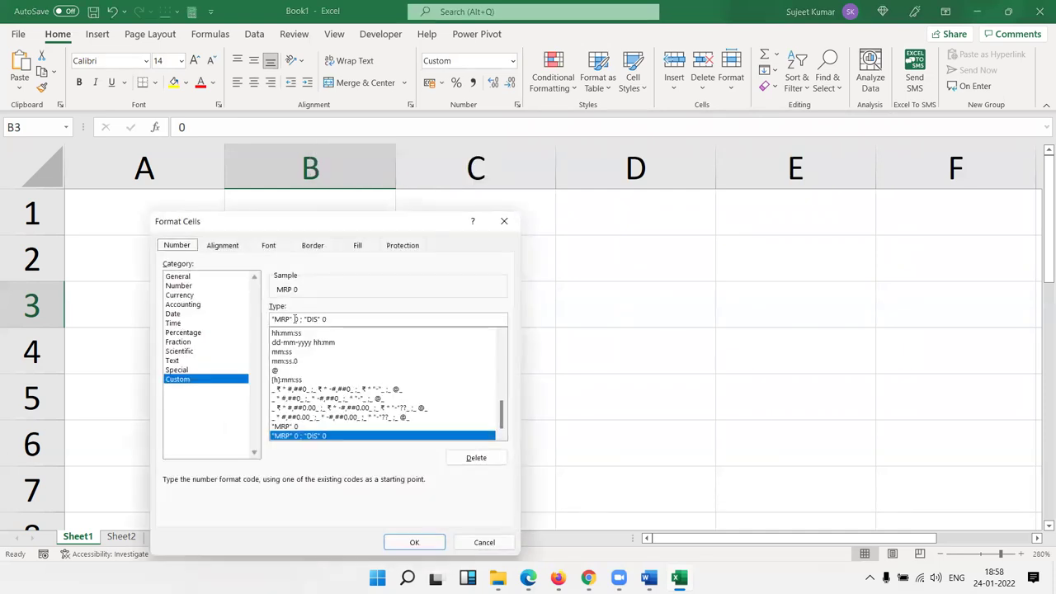
left_click_drag(328, 219, 646, 181)
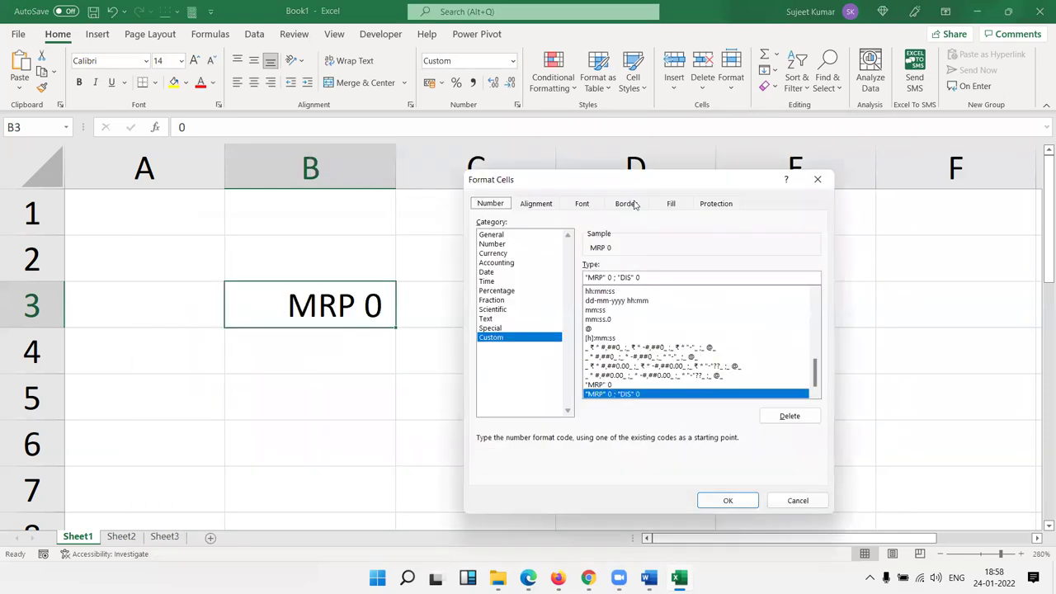
left_click(669, 279)
type("; ")
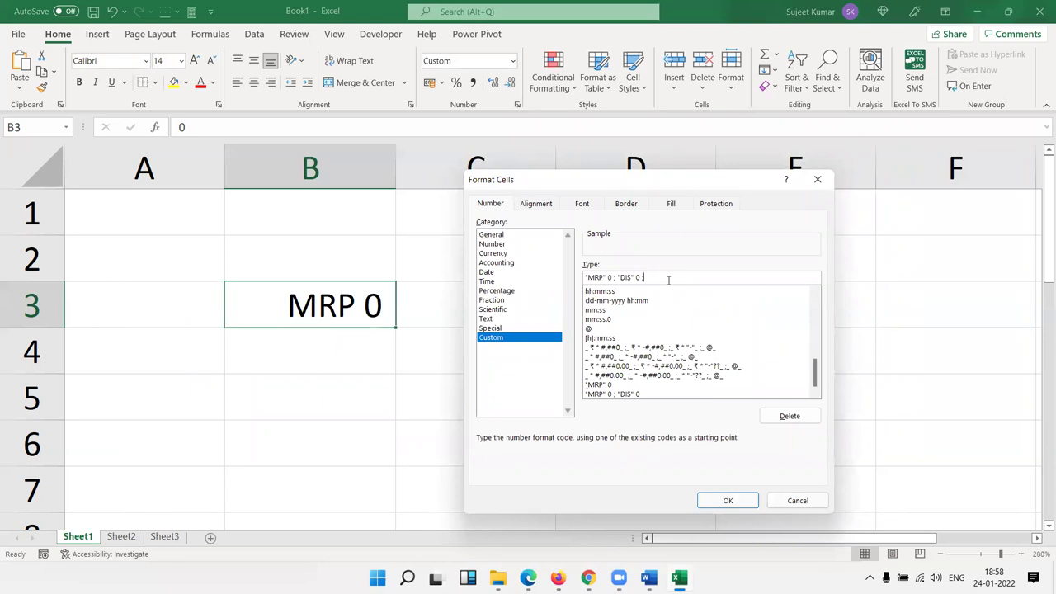
type("\"F")
type("EEE\" 0")
key("BackSpace")
key("BackSpace")
key("BackSpace")
key("BackSpace")
type("REE ")
type("0")
key("Left")
type("\"")
key("Return")
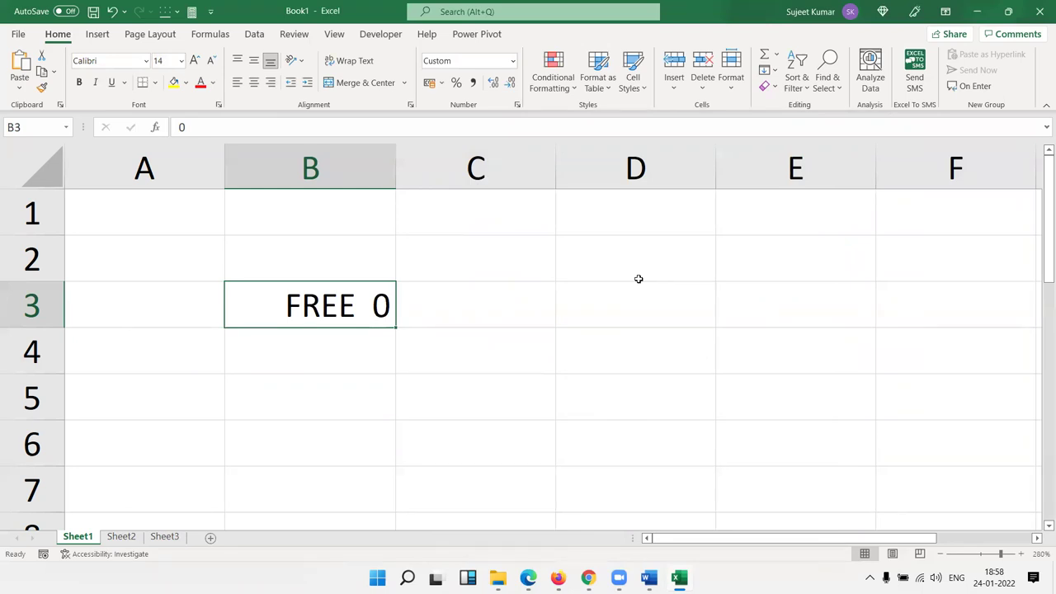
Enter random text, then dd, into B3, then switch to the number-format guidelines page.
type("ksdljflsdnf")
key("Return")
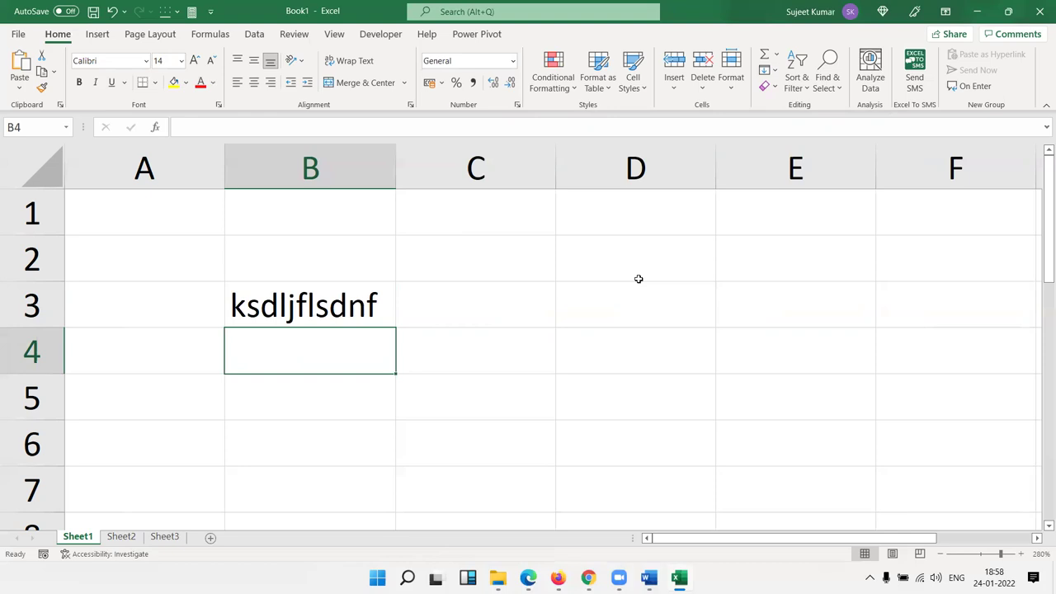
key("Up")
type("dd")
key("Return")
key("Up")
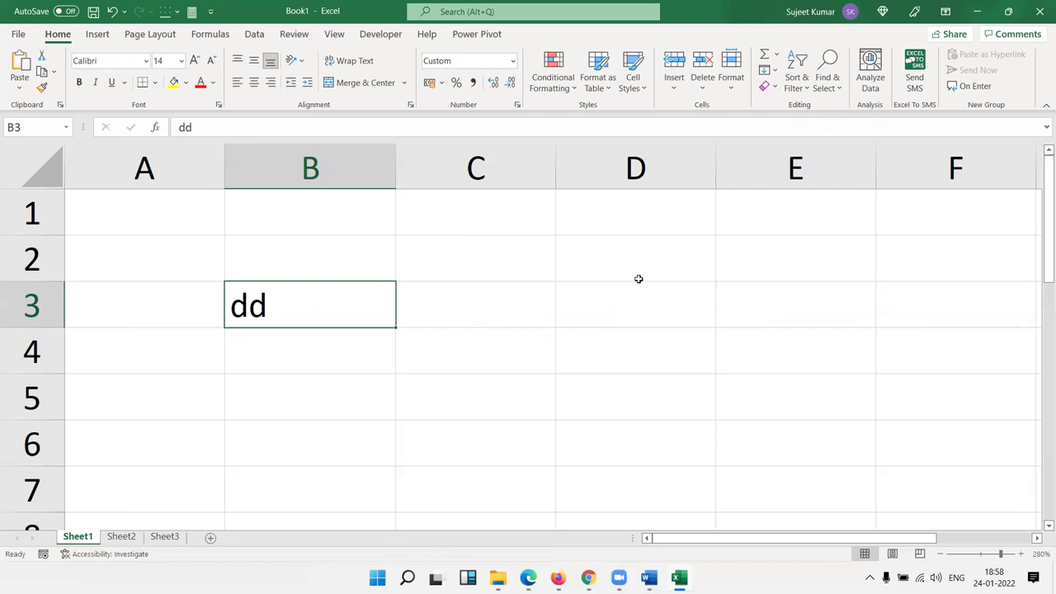
key("alt+Tab")
Add a fourth text section ;"NA" to B3's custom format so dd displays as NA.
double_click(355, 392)
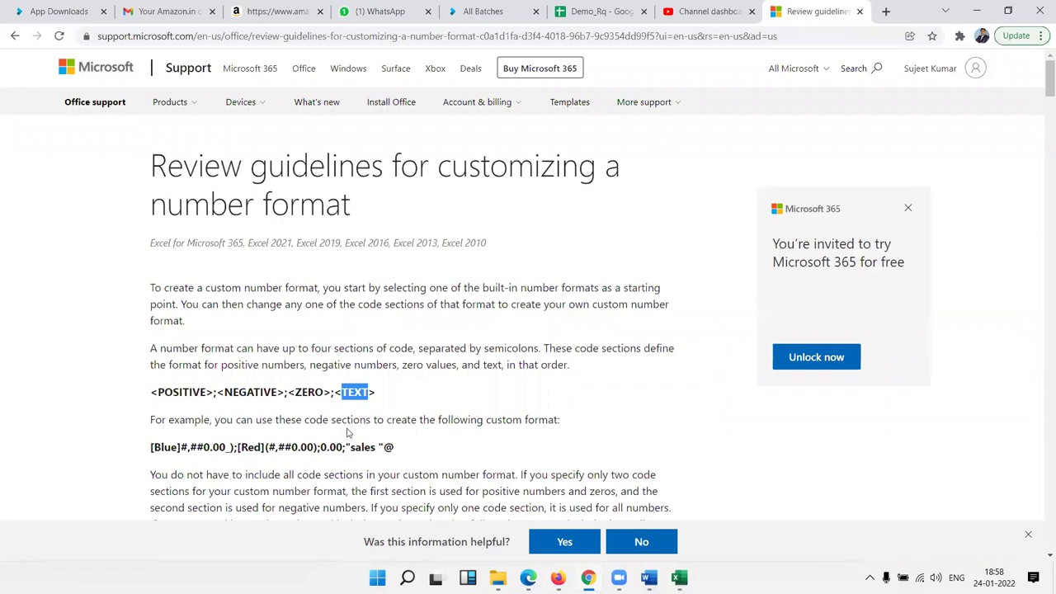
key("alt+Tab")
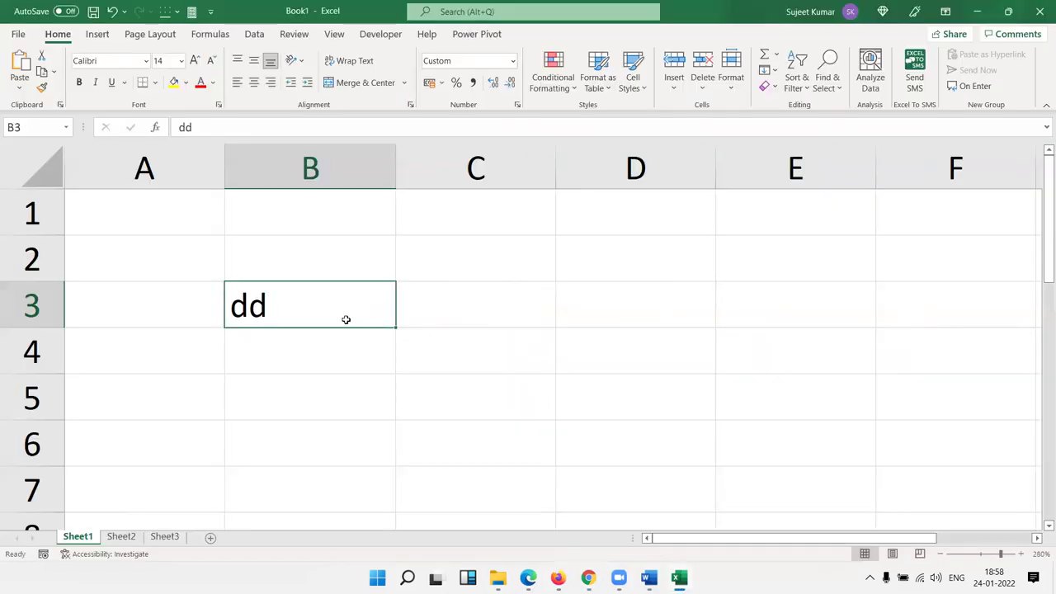
right_click(346, 319)
left_click(373, 487)
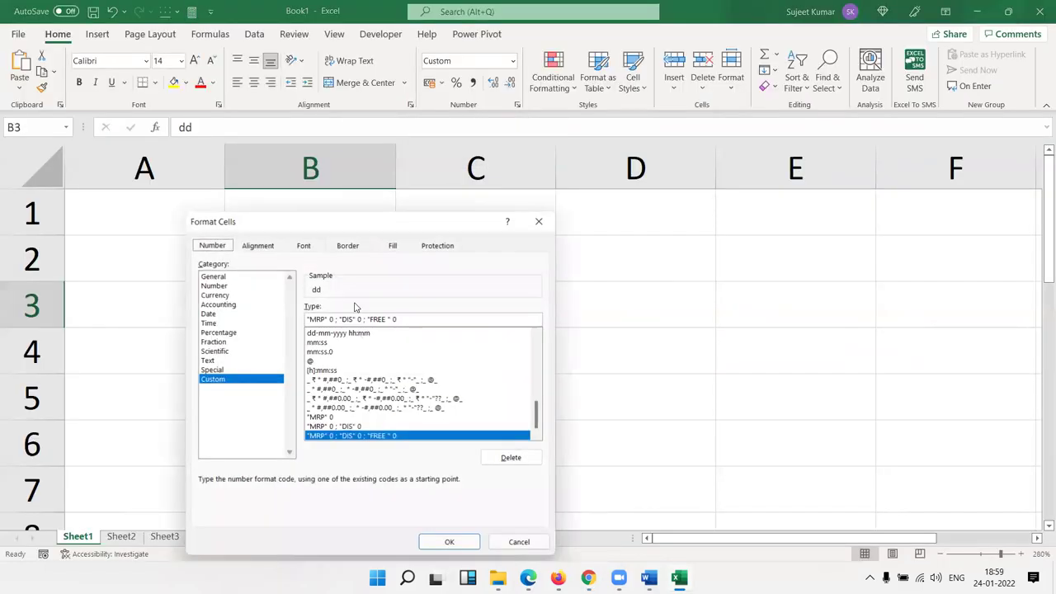
left_click_drag(366, 223, 605, 201)
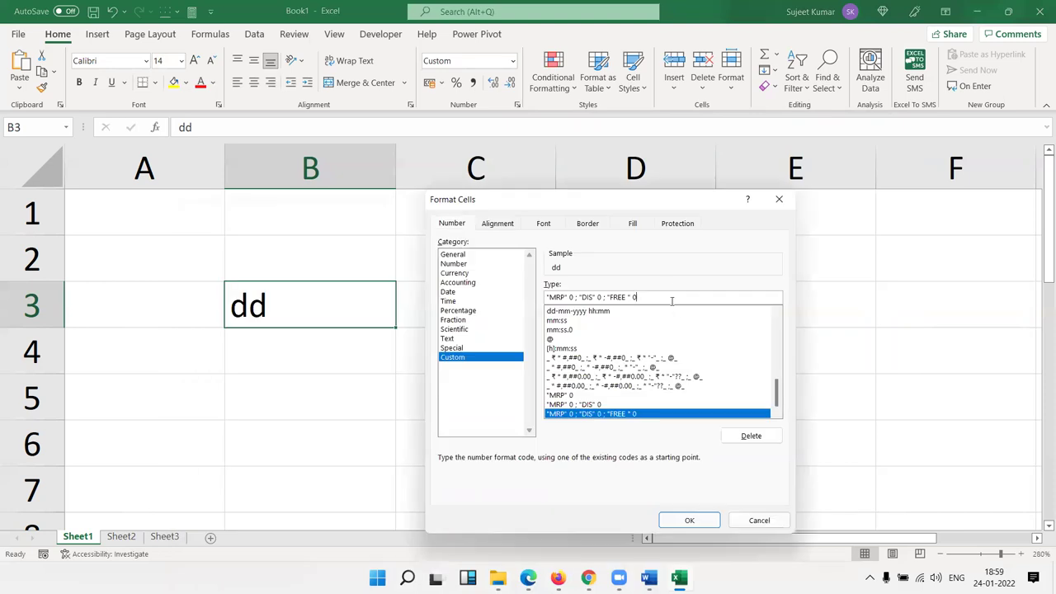
type("; ")
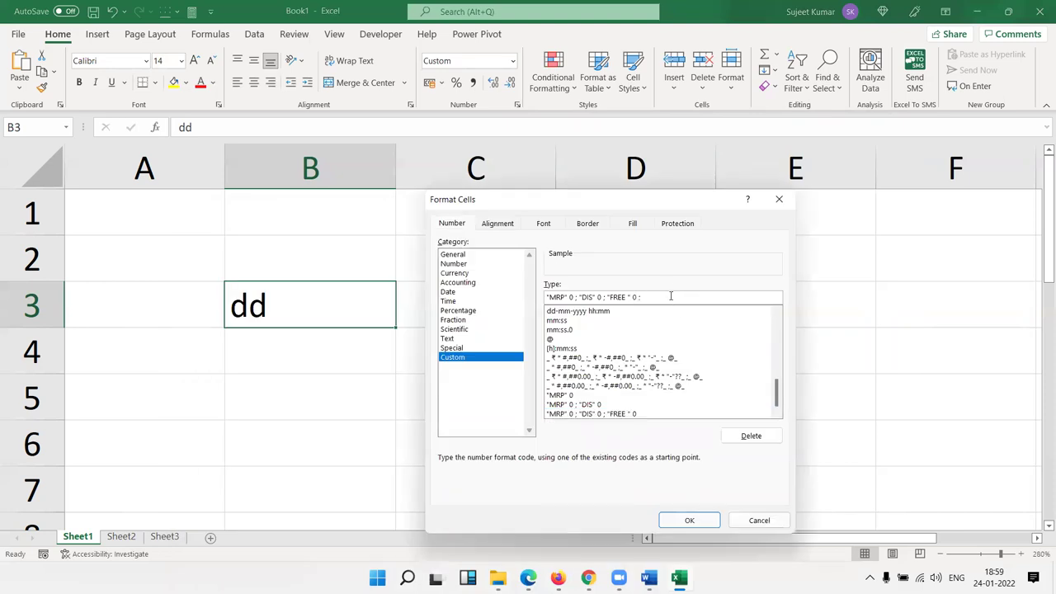
type("\"NA")
type("\"")
key("Return")
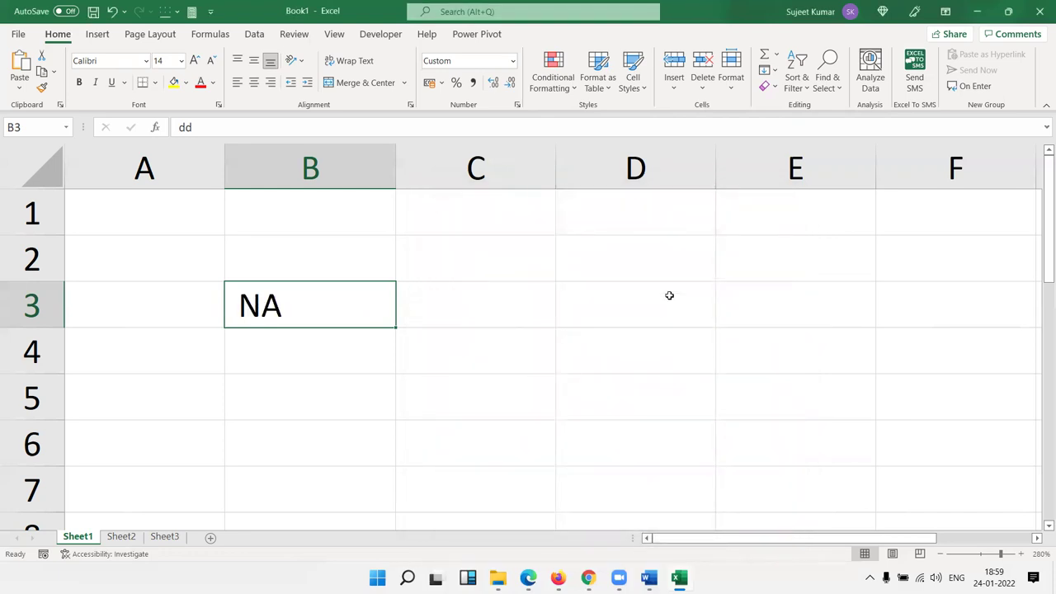
Enter the text sdfsd into B3.
type("sdfsd")
key("Return")
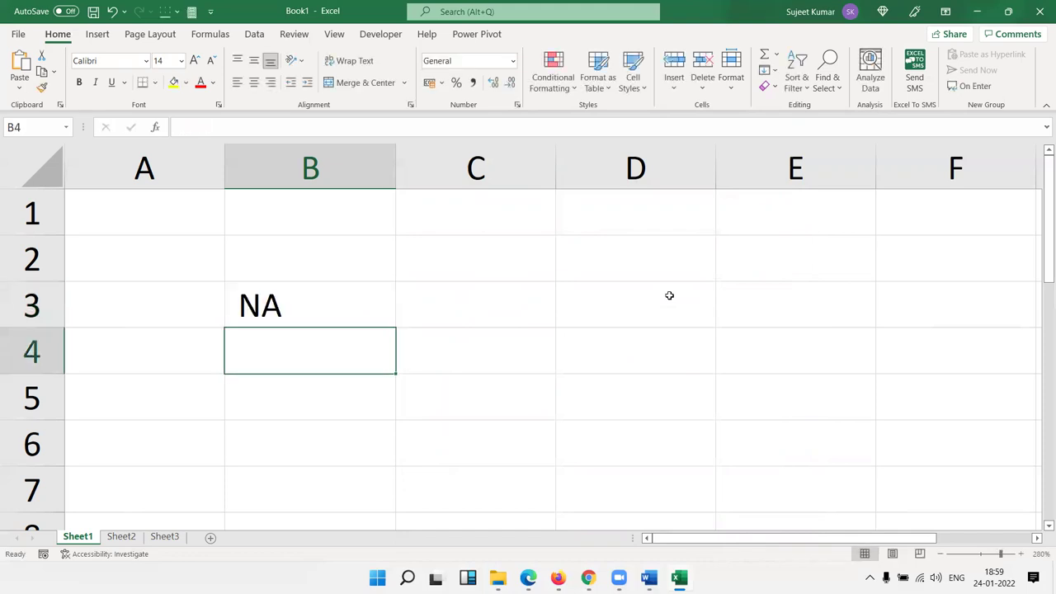
key("Up")
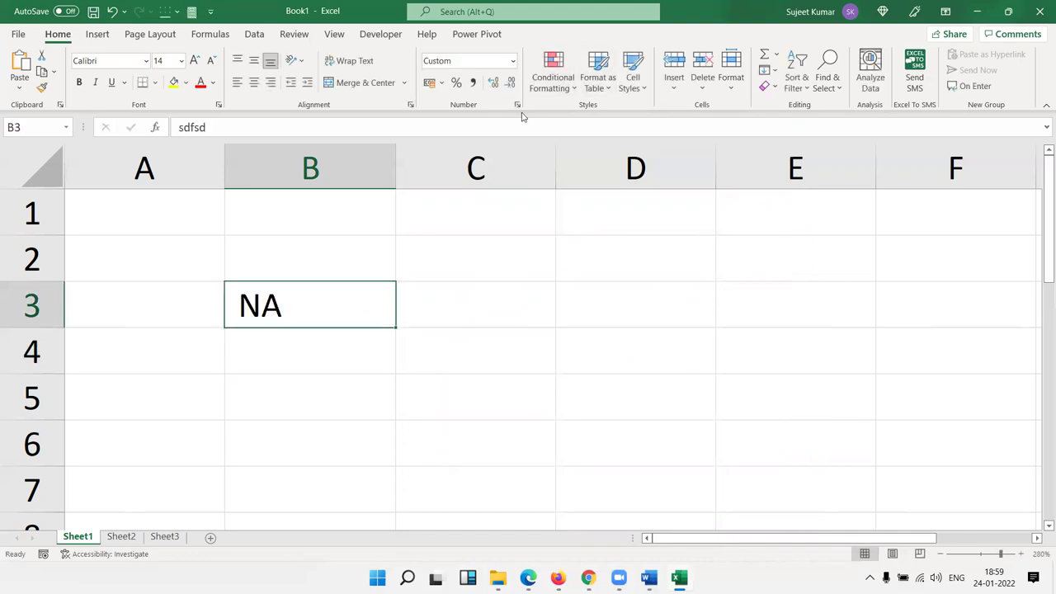
Insert the @ placeholder after "NA" in B3's format so it shows NA sdfsd.
left_click(517, 104)
double_click(657, 230)
left_click(670, 230)
double_click(684, 230)
double_click(714, 230)
left_click(732, 231)
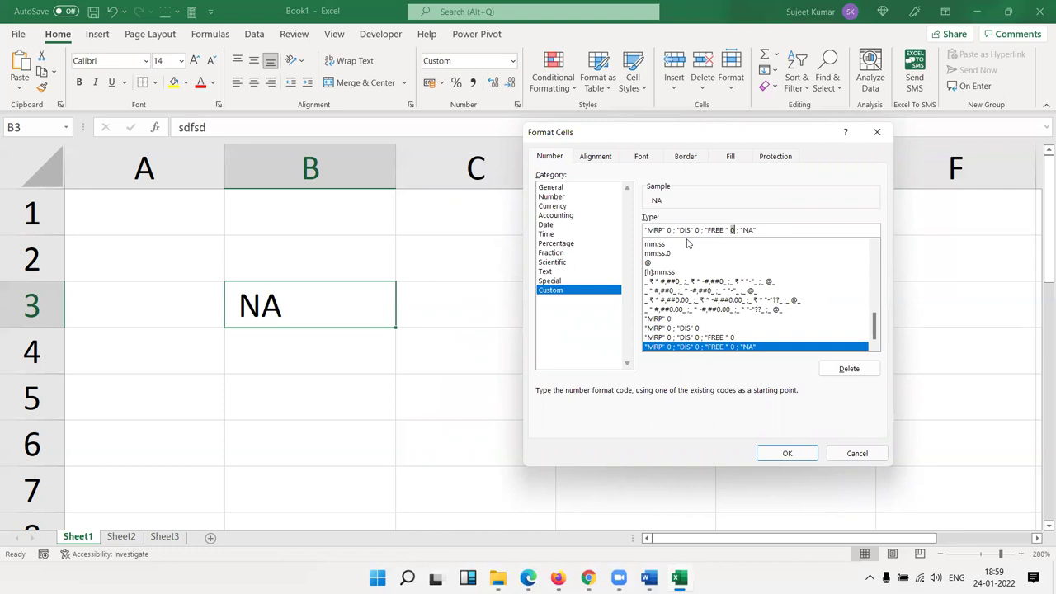
left_click(759, 228)
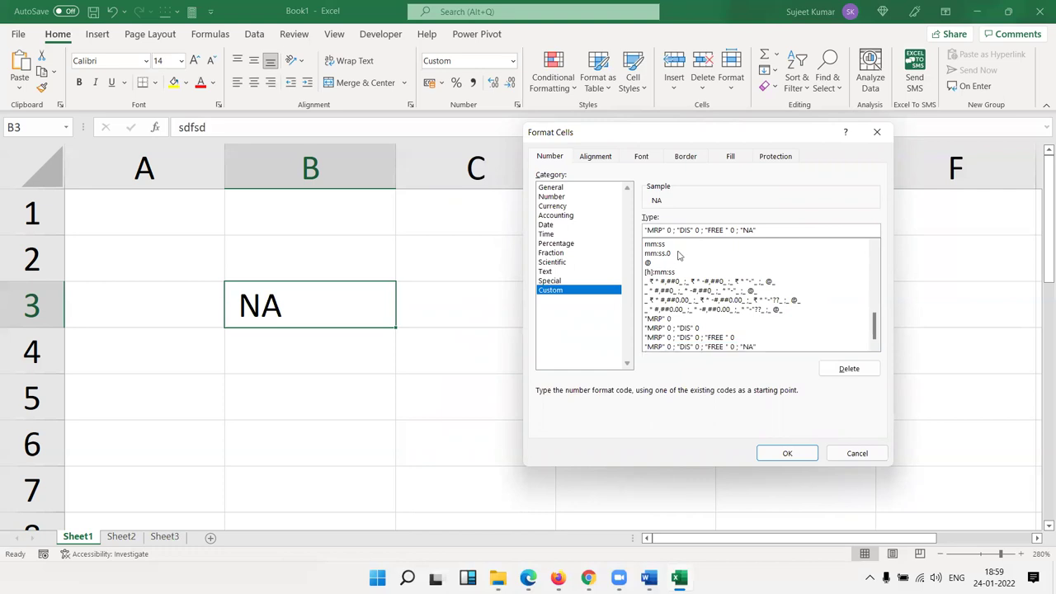
type("@")
key("Return")
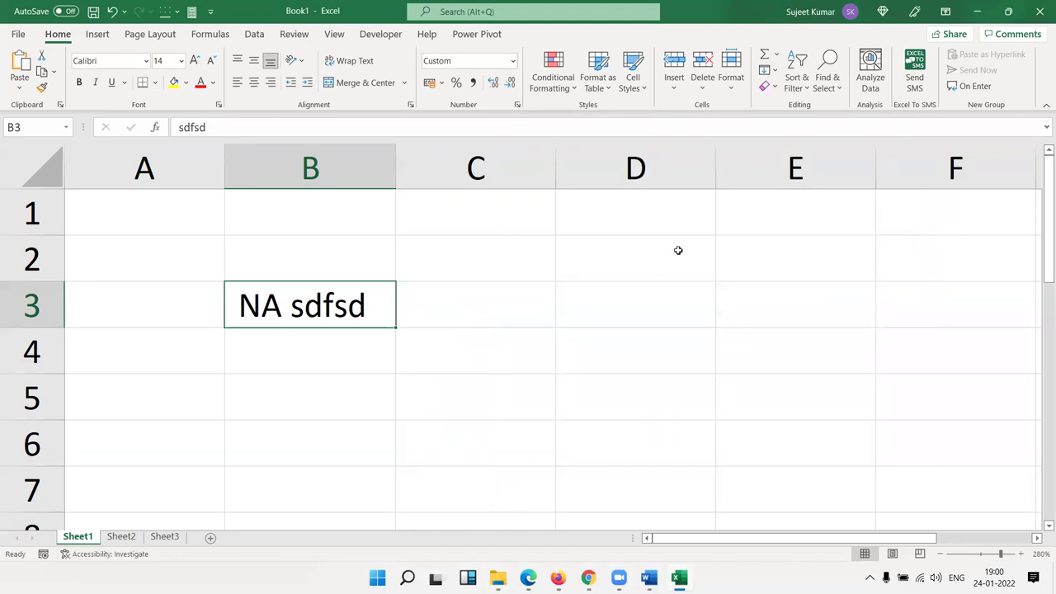
Enter the placeholders 0 in D1, # in D2 and @ in D4.
left_click(620, 223)
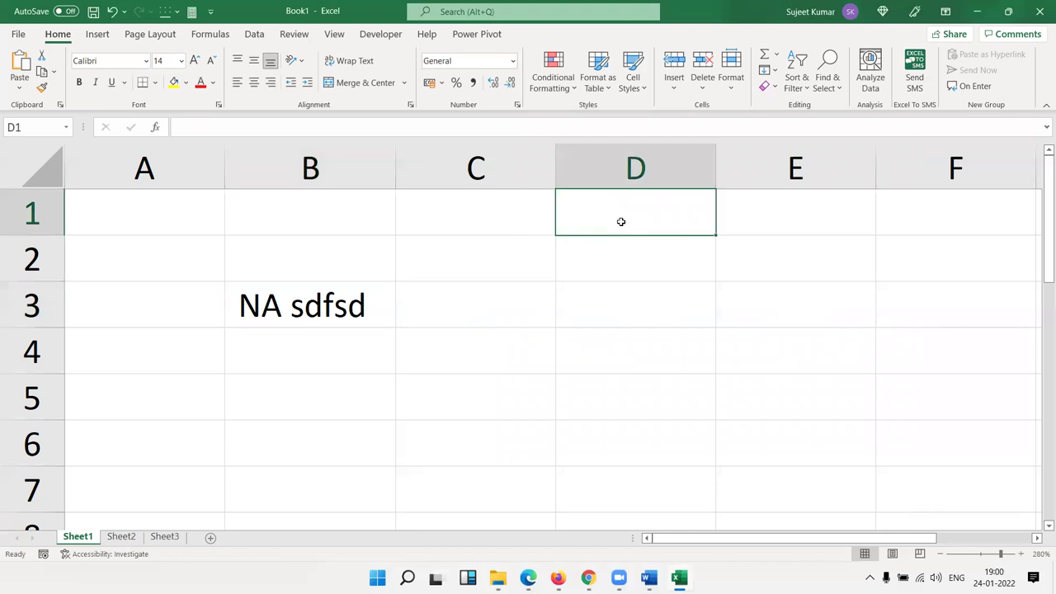
type("0")
key("Return")
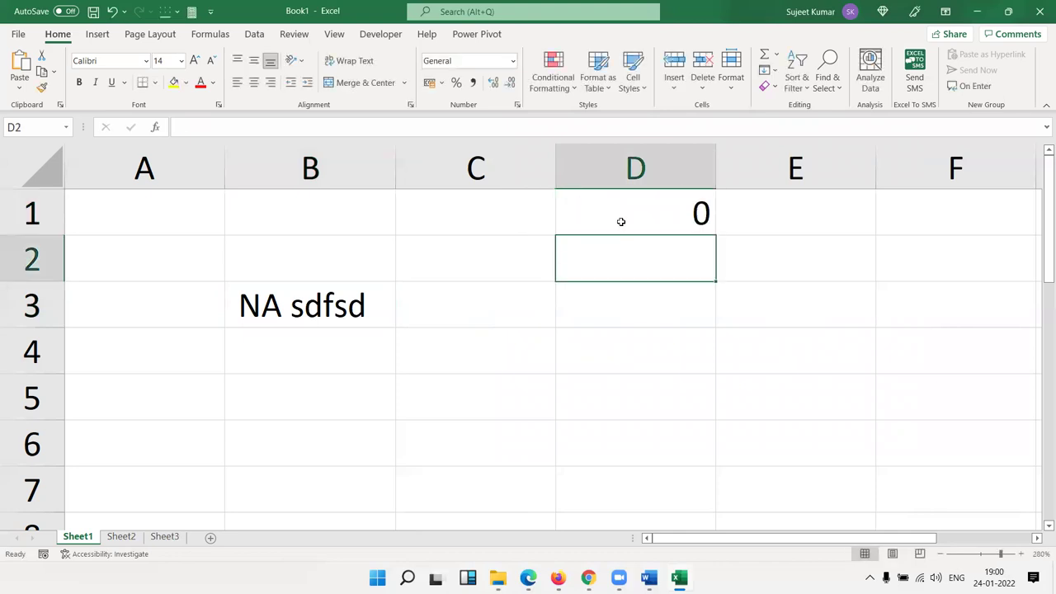
type("#")
key("Right")
key("Down")
key("Down")
key("Left")
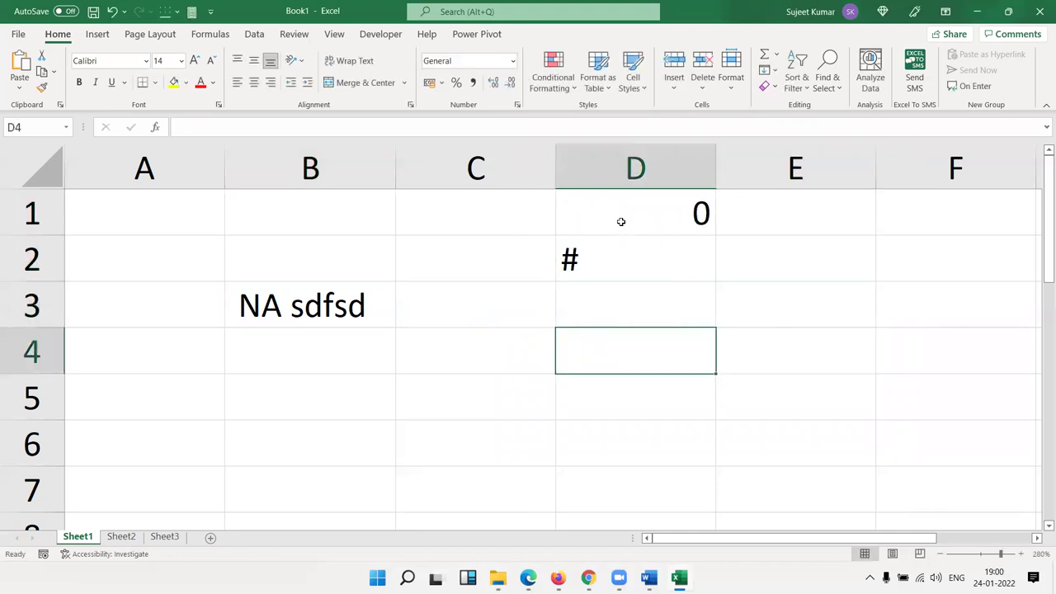
type("@")
key("Right")
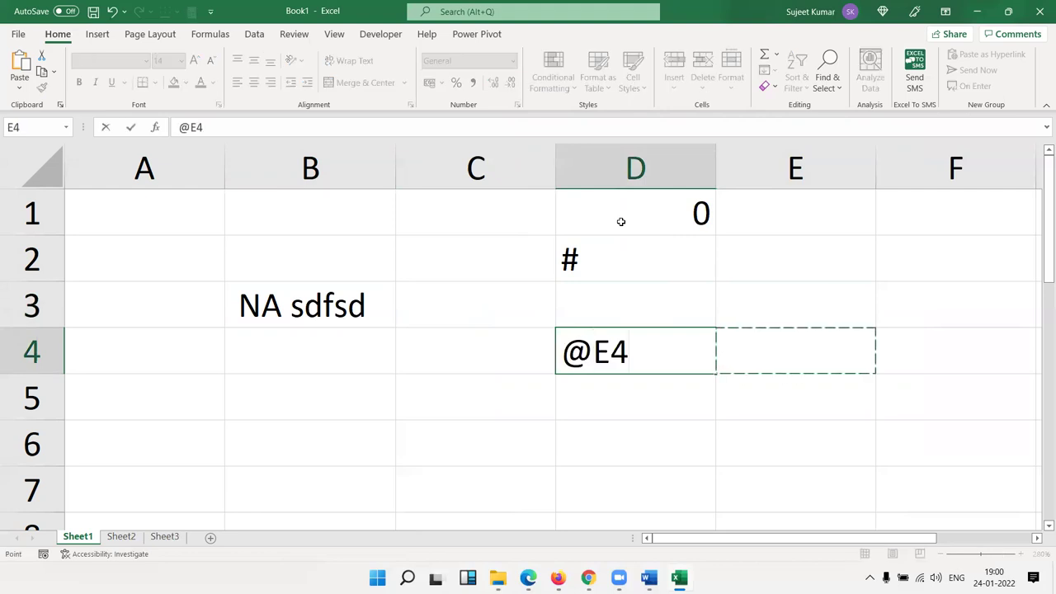
key("BackSpace")
Type the label Text into E4 beside the @ symbol.
key("BackSpace")
key("Return")
key("Up")
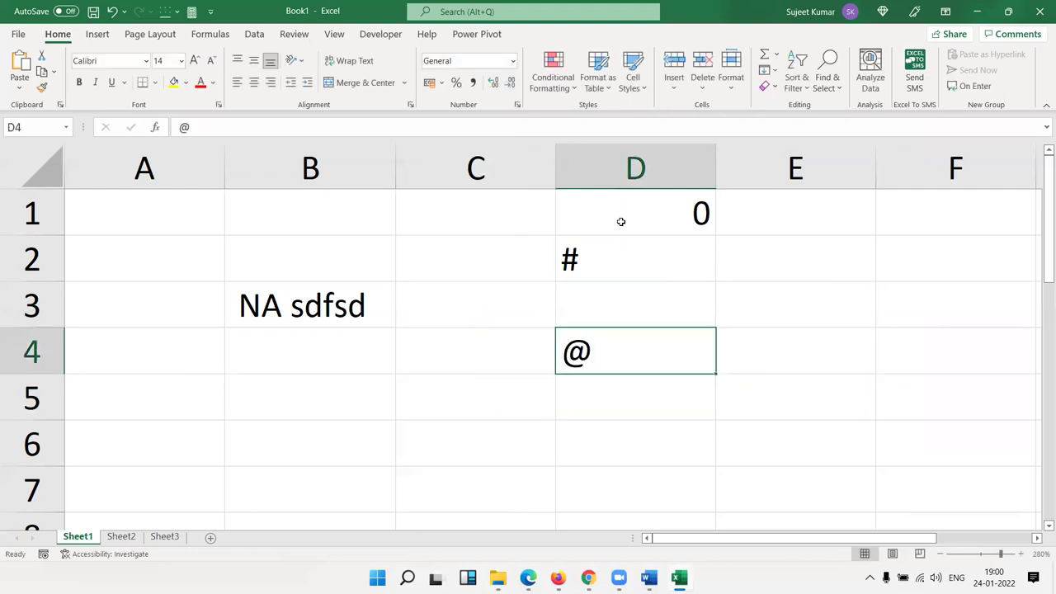
key("Right")
type("Tes")
key("BackSpace")
type("xt")
key("Return")
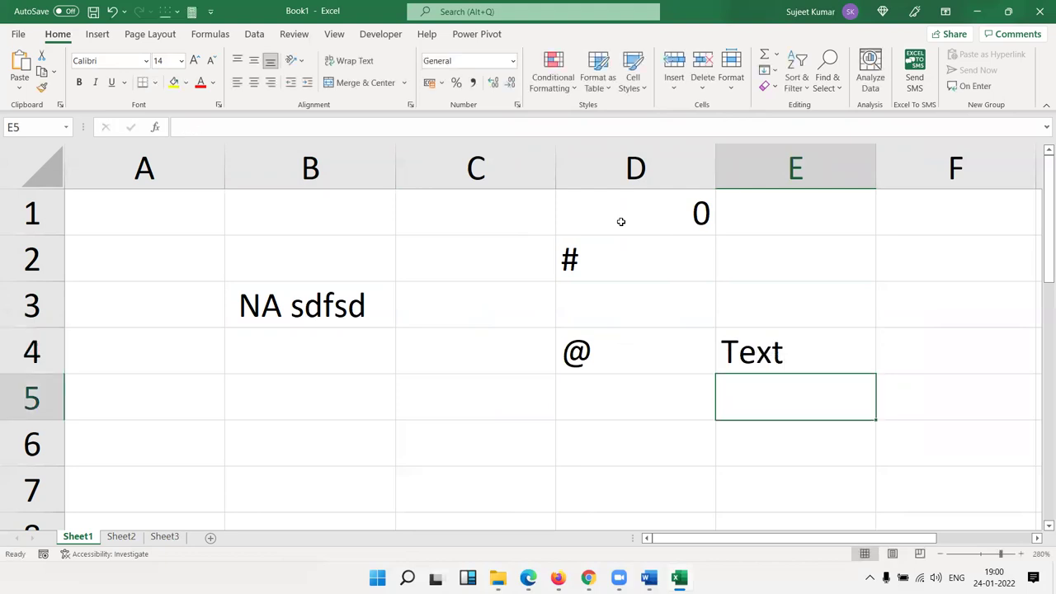
On Sheet2, enter the Name header in A1 and fill names down column A to row 12.
left_click(140, 537)
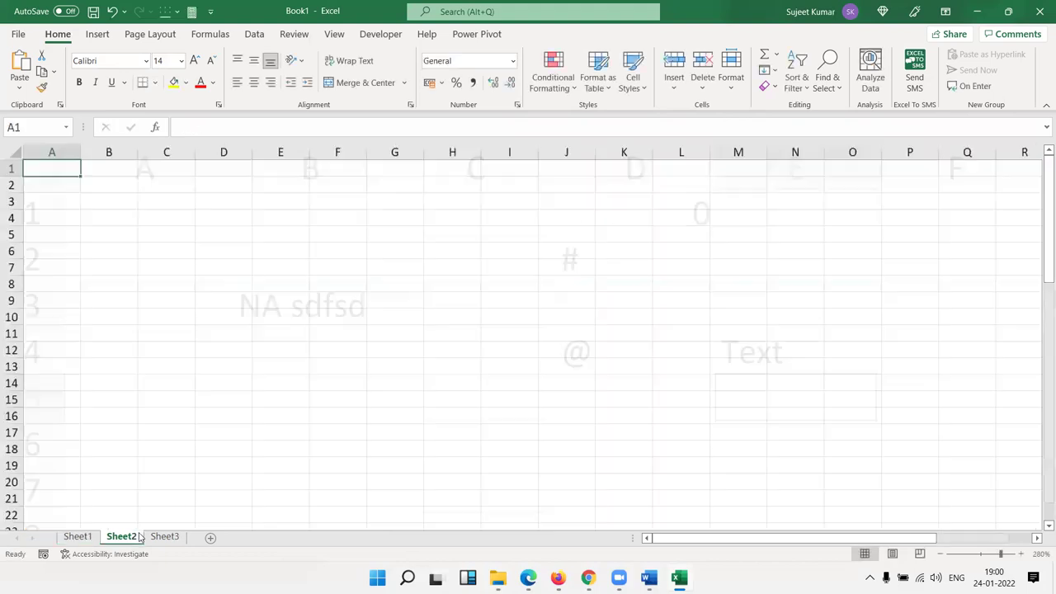
scroll(171, 352, "up", 2, "ctrl")
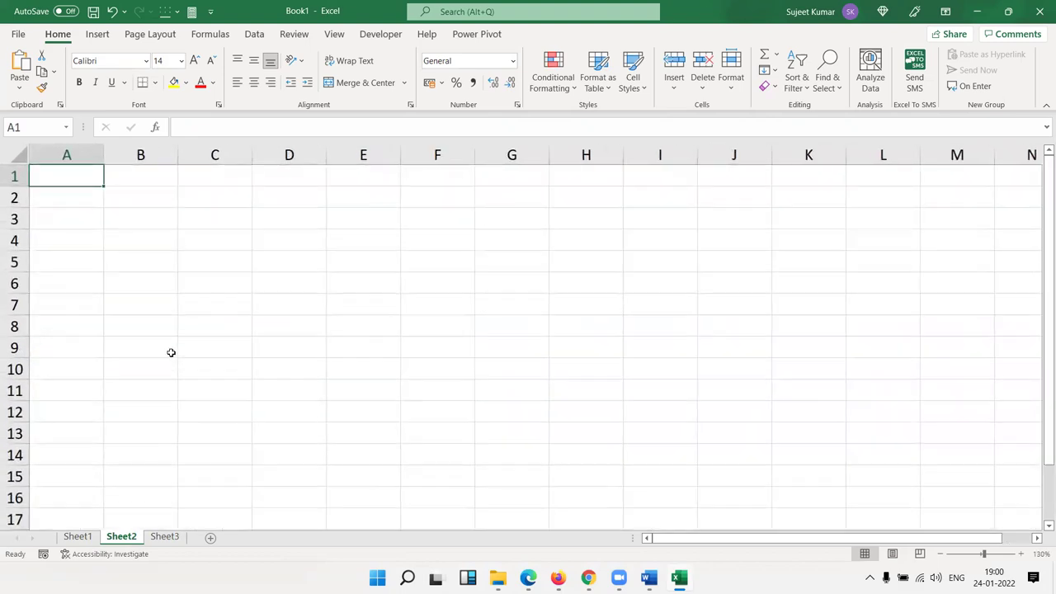
type("Name")
key("Return")
type("Puja")
left_click(140, 324)
left_click(92, 203)
left_click_drag(104, 208, 97, 414)
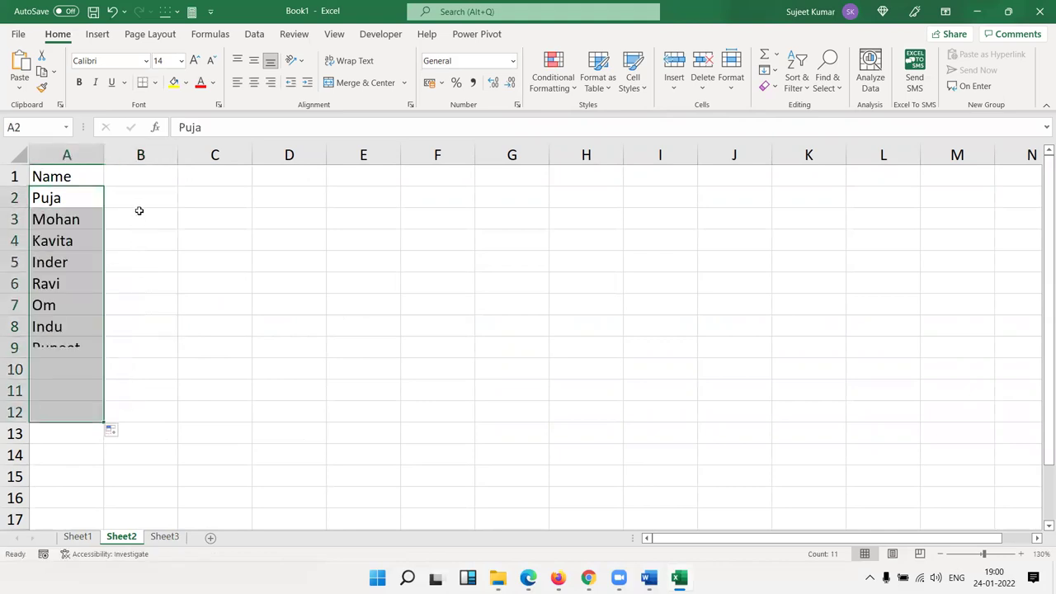
Enter 1/1 in B1 and fill daily dates across row 1 through Z1.
left_click(143, 179)
type("1/")
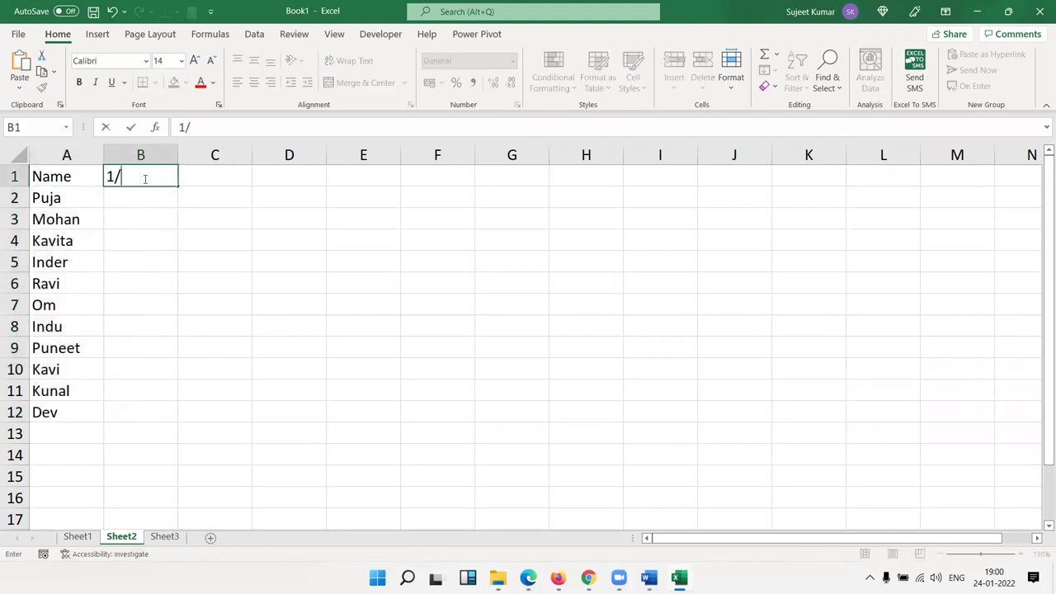
type("1")
key("Return")
left_click(169, 187)
left_click(179, 189)
left_click(169, 183)
mouse_move(175, 187)
left_mouse_down()
mouse_move(1043, 196)
mouse_move(928, 194)
left_mouse_up()
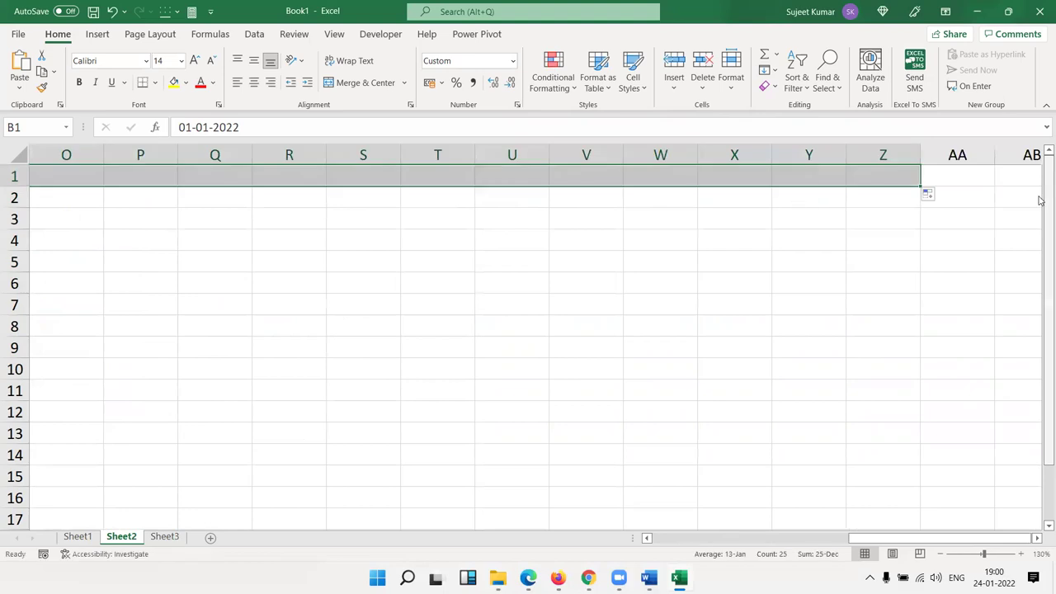
left_click(906, 177)
key("ctrl+Home")
key("Down")
key("Right")
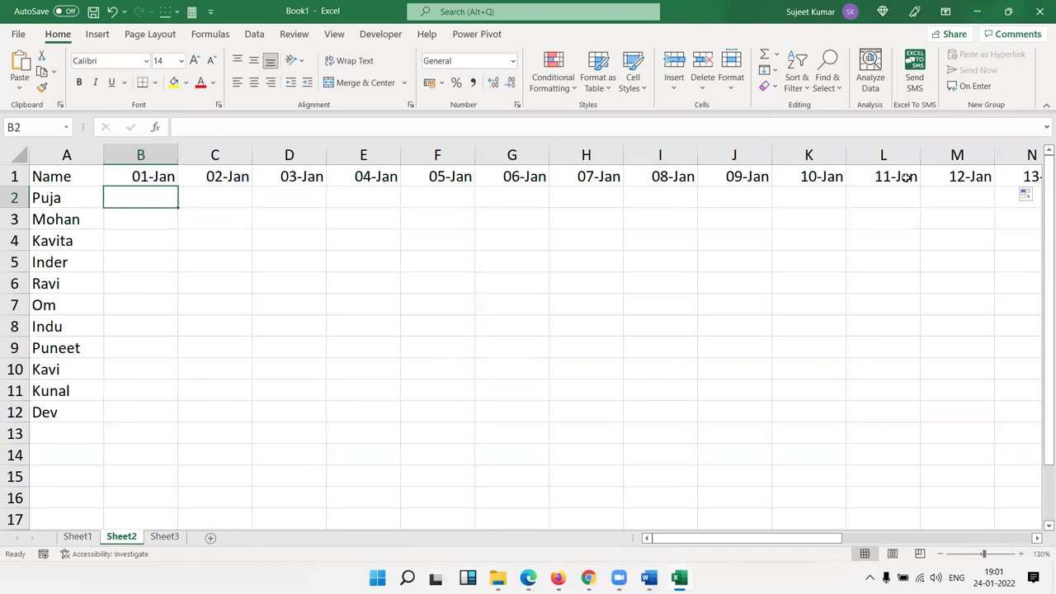
Enter the formula =RANDBETWEEN(0,5) in cell B2.
type("=")
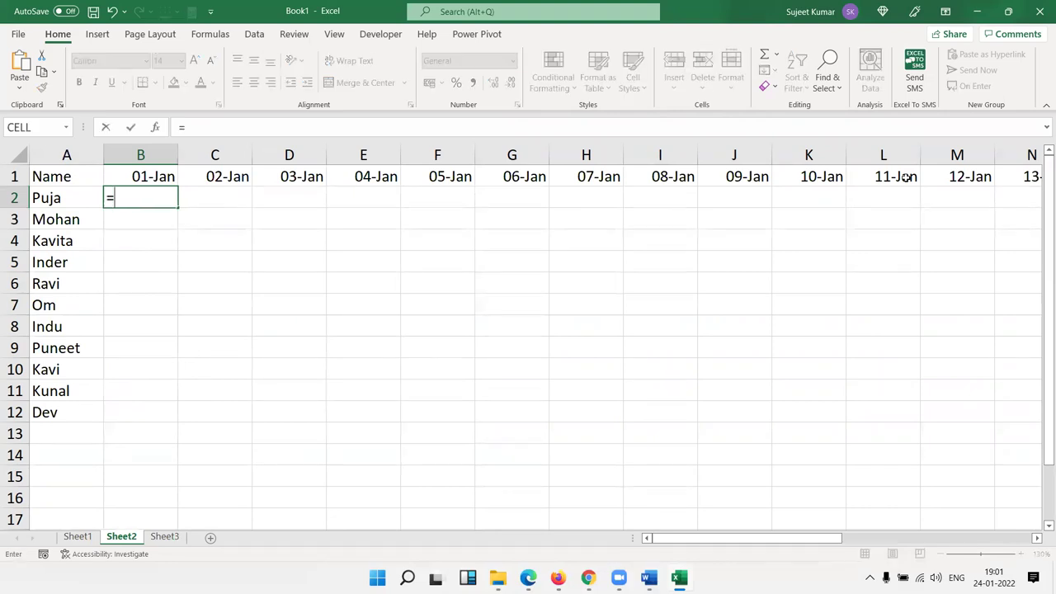
type("ra")
key("Down")
Fill the RANDBETWEEN formula across and down the whole B2:Z12 block.
key("Down")
key("Down")
key("Tab")
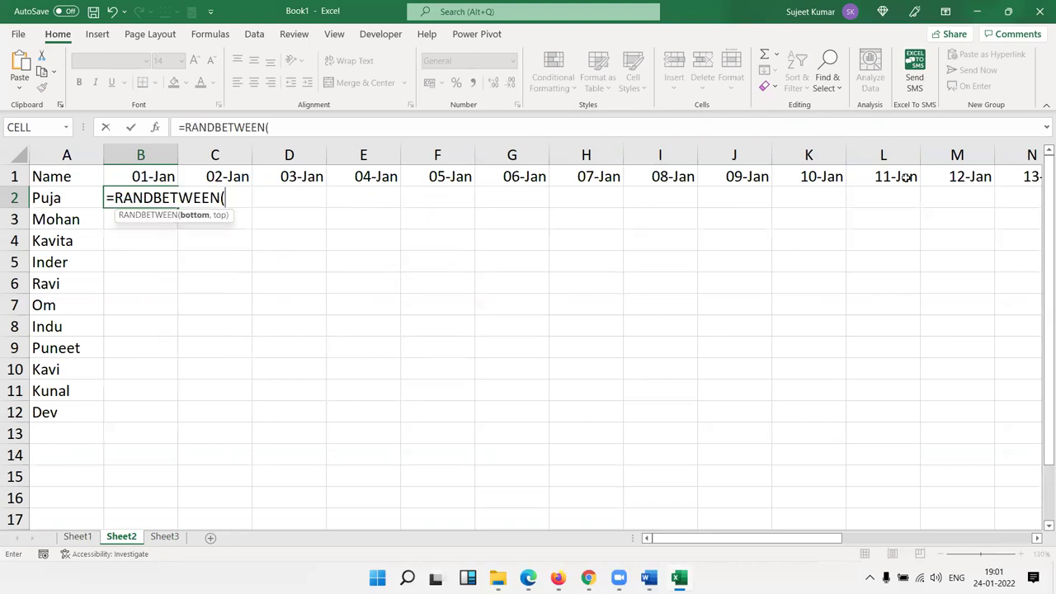
type("1")
key("BackSpace")
type("0,5")
key("ctrl+Return")
key("Return")
key("Up")
key("Up")
key("ctrl+Right")
key("Down")
key("ctrl+shift+Left")
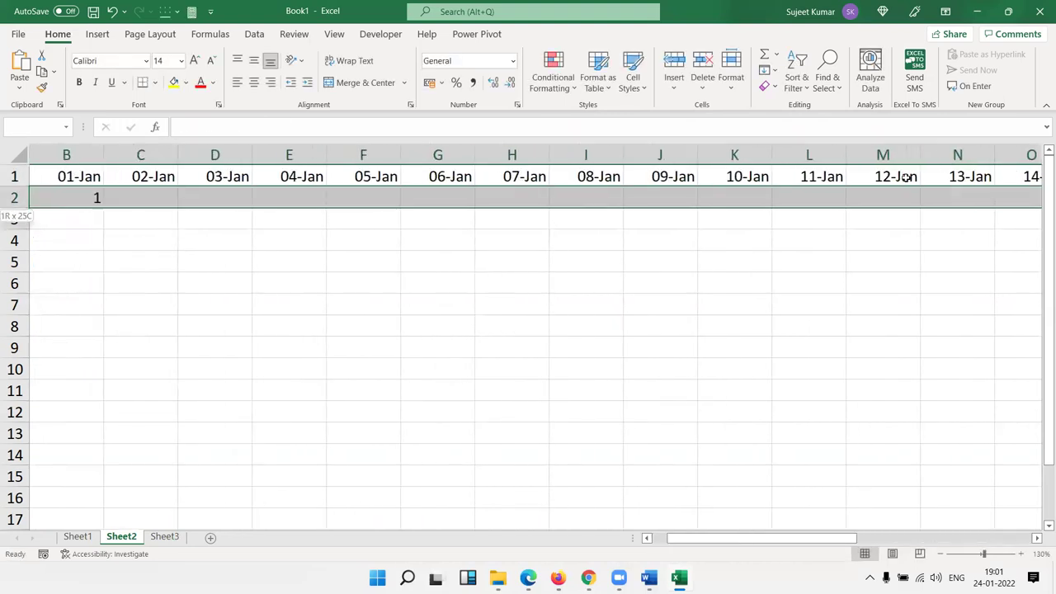
key("shift+Down")
key("shift+Down")
key("shift+Down")
key("shift+Down")
key("shift+Down")
key("shift+Down")
key("shift+Down")
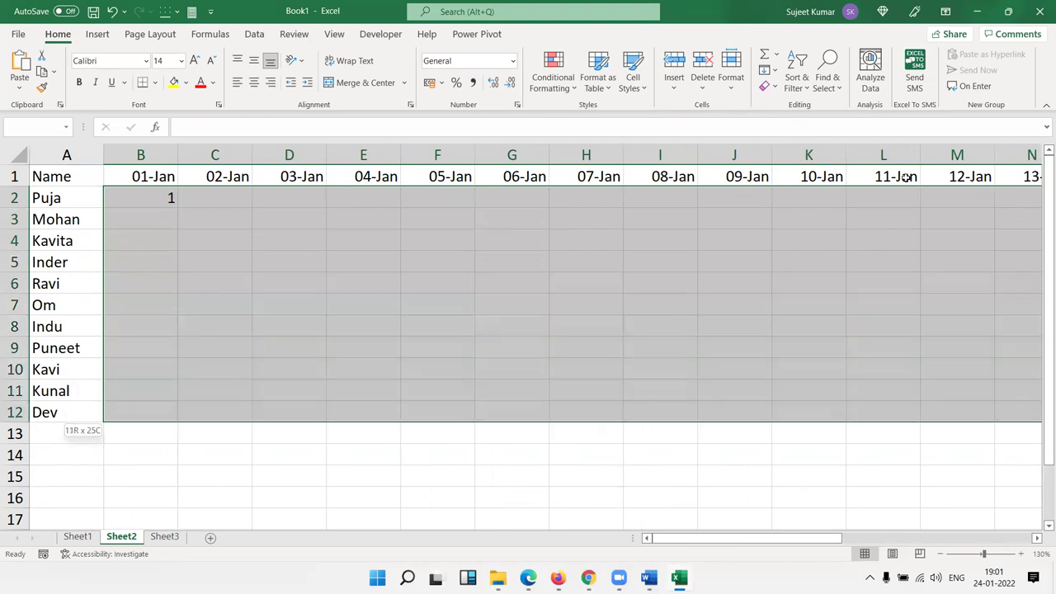
key("F2")
key("ctrl+Return")
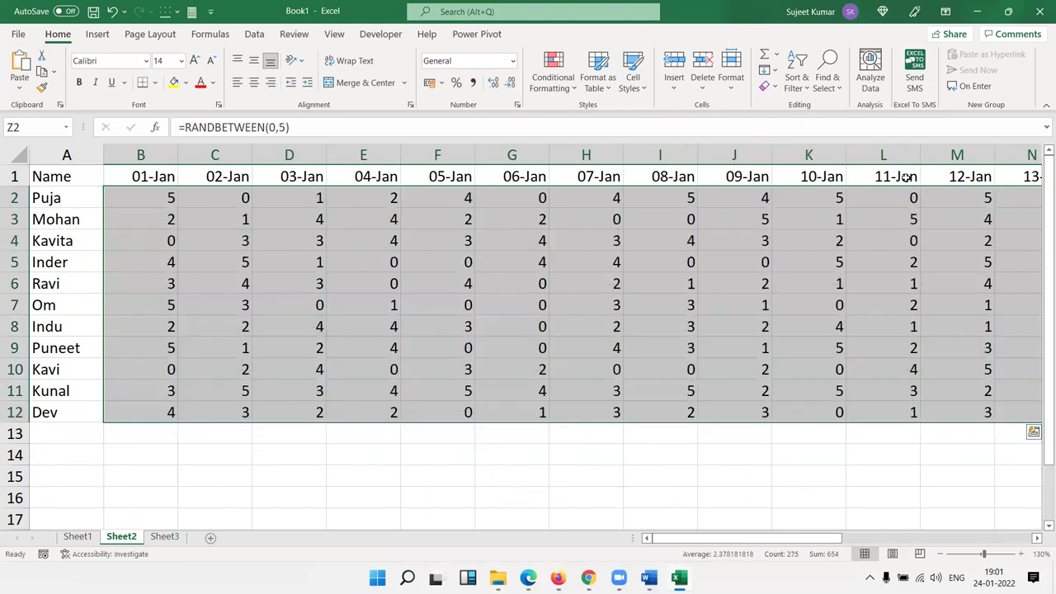
Copy B2:Z12 and paste it back as fixed values, then check C2.
key("ctrl+c")
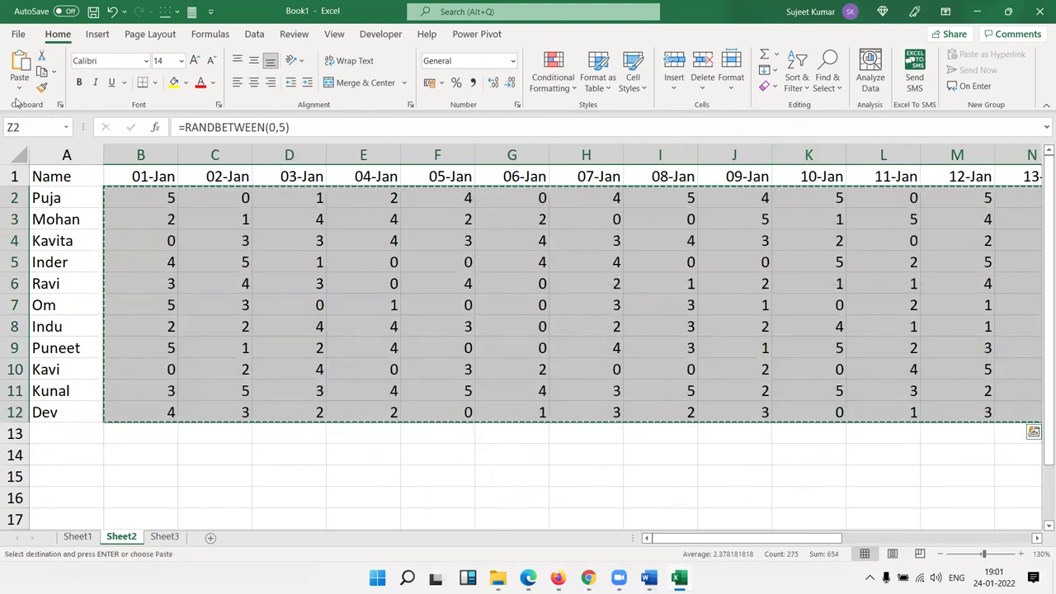
left_click(19, 85)
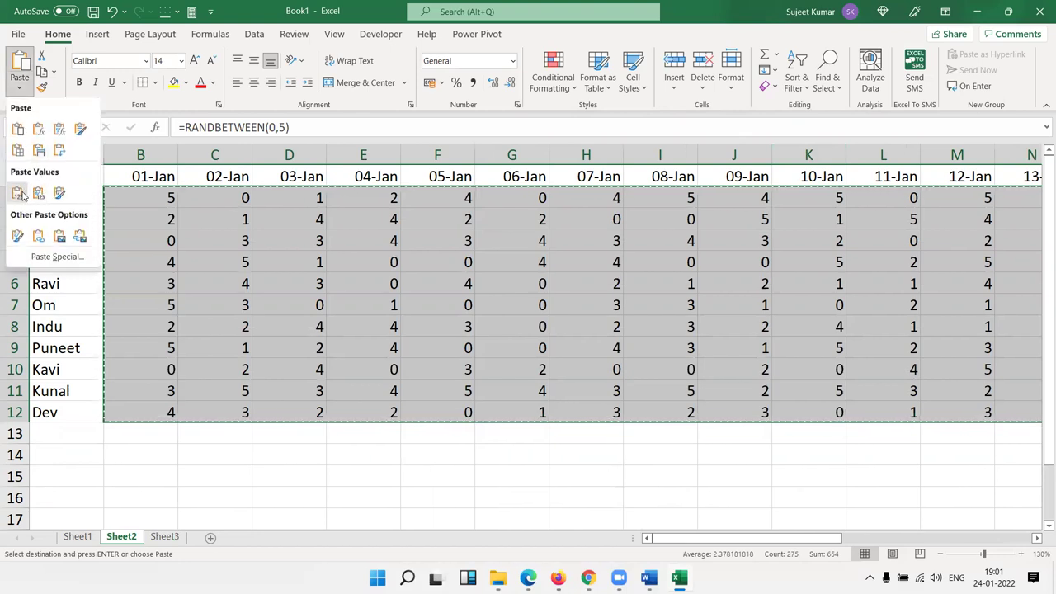
left_click(39, 192)
key("Home")
key("Escape")
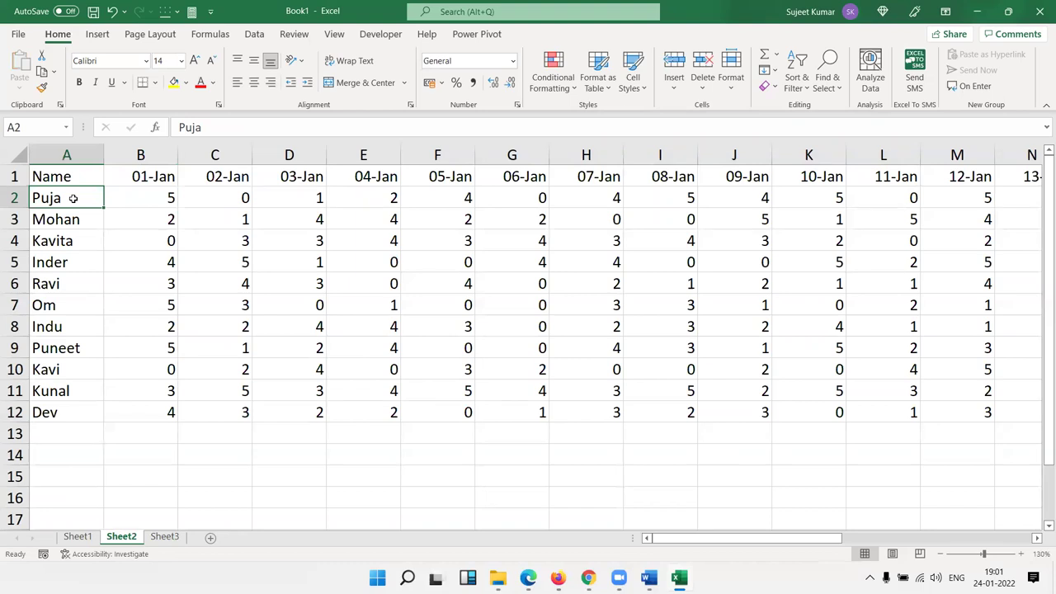
key("Right")
key("Right")
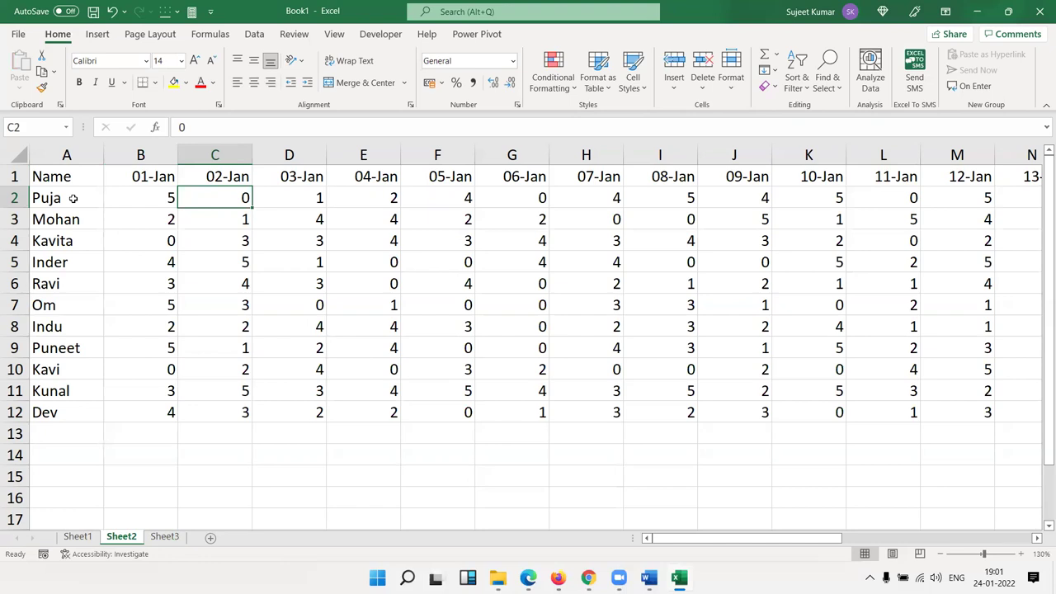
Test-enter P in B2 and A in C2, then undo the entries.
key("Left")
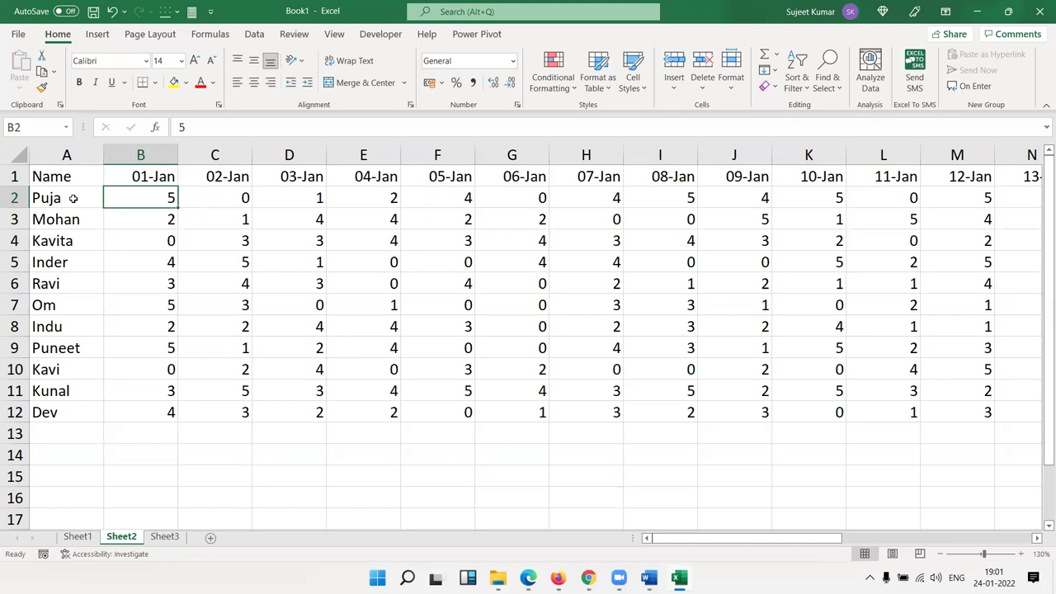
type("P")
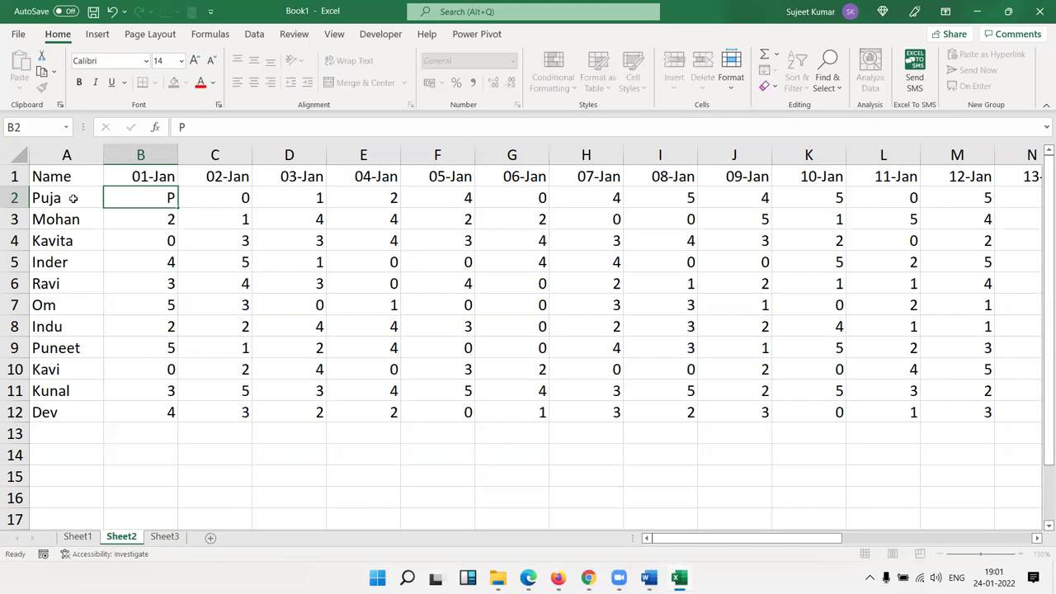
key("Return")
key("Right")
key("Up")
type("A")
key("Return")
key("Up")
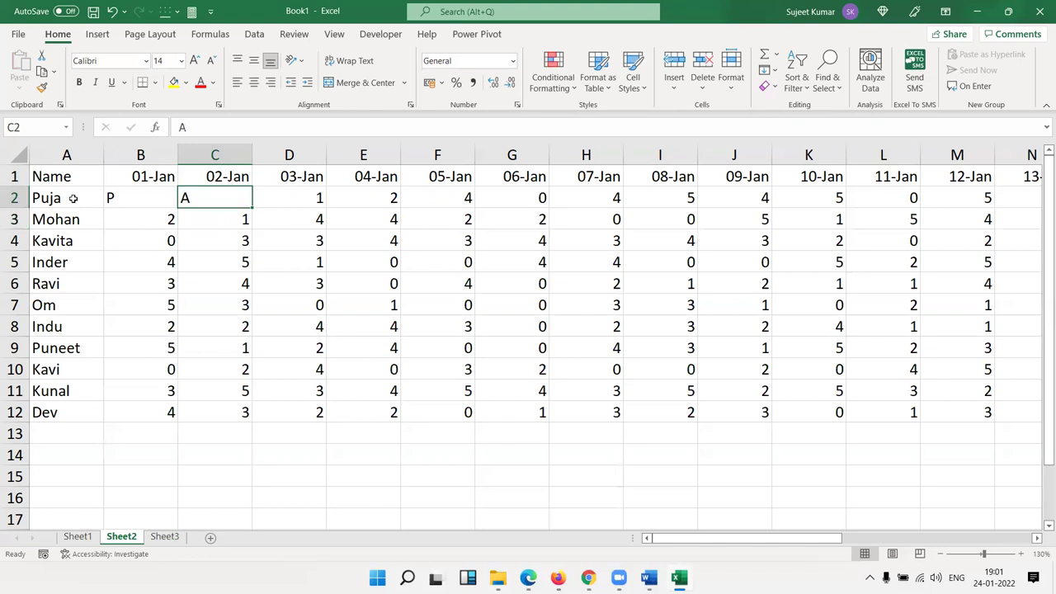
key("Left")
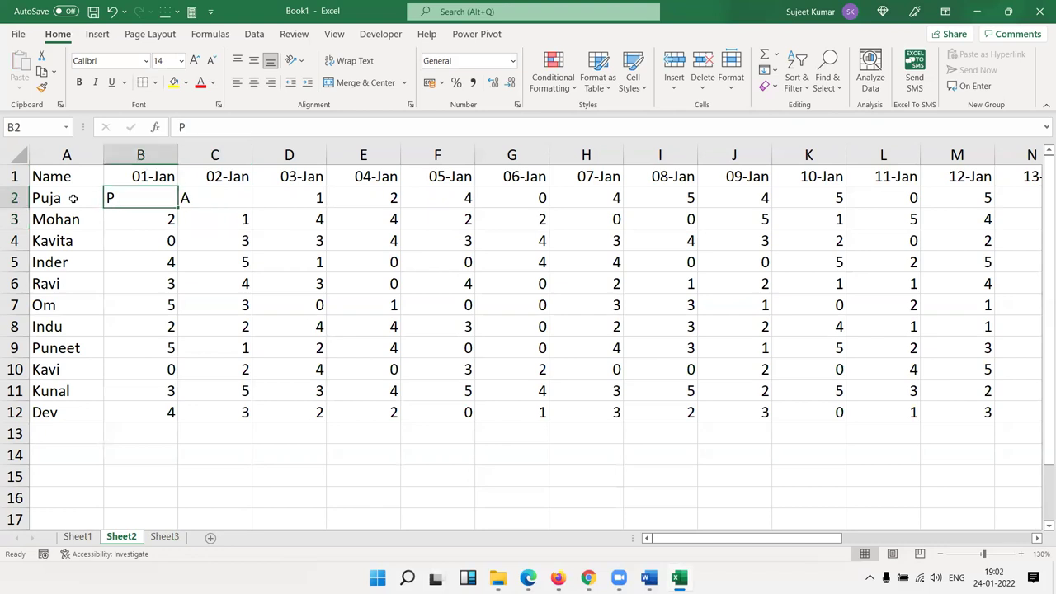
key("ctrl+z")
key("ctrl+z")
Select B2:Z12 and open the Custom category of Format Cells.
key("ctrl+shift+Right")
key("ctrl+shift+Down")
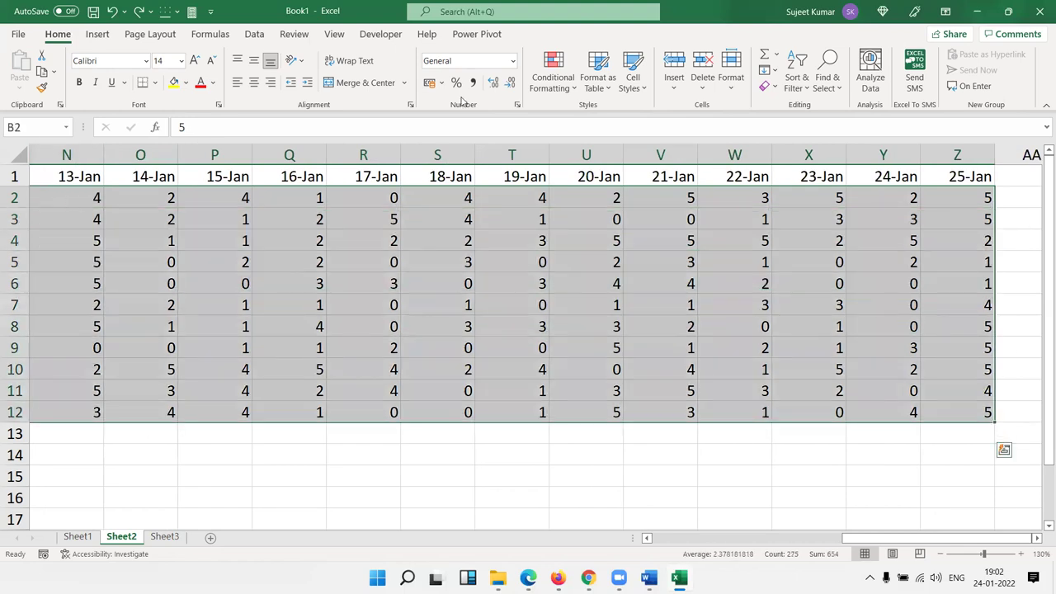
left_click(517, 105)
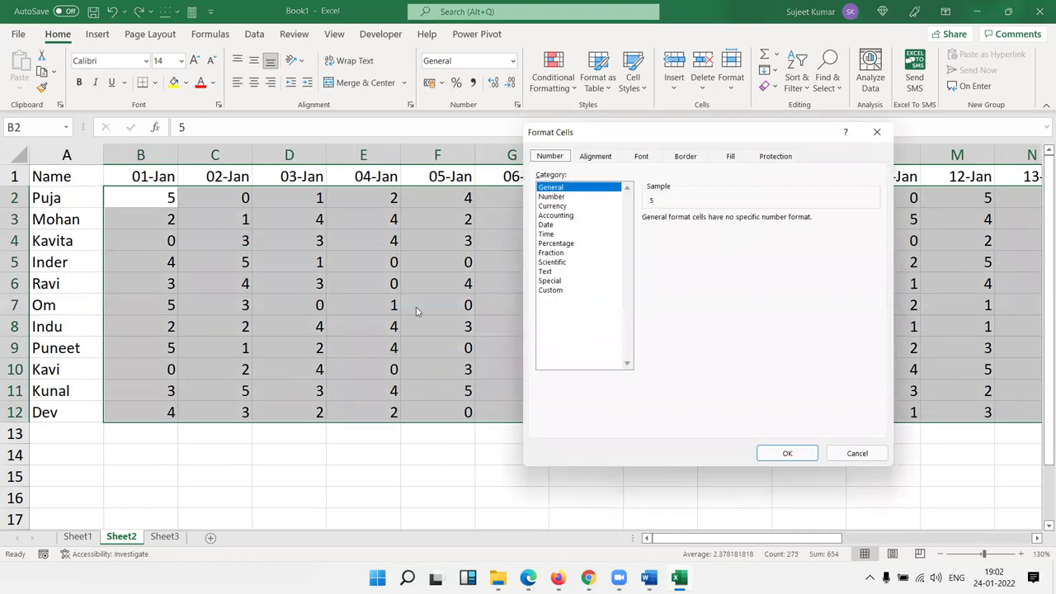
left_click(553, 290)
Highlight POSITIVE, NEGATIVE, ZERO, TEXT in the article's format code, then select Excel's General code.
left_click(588, 578)
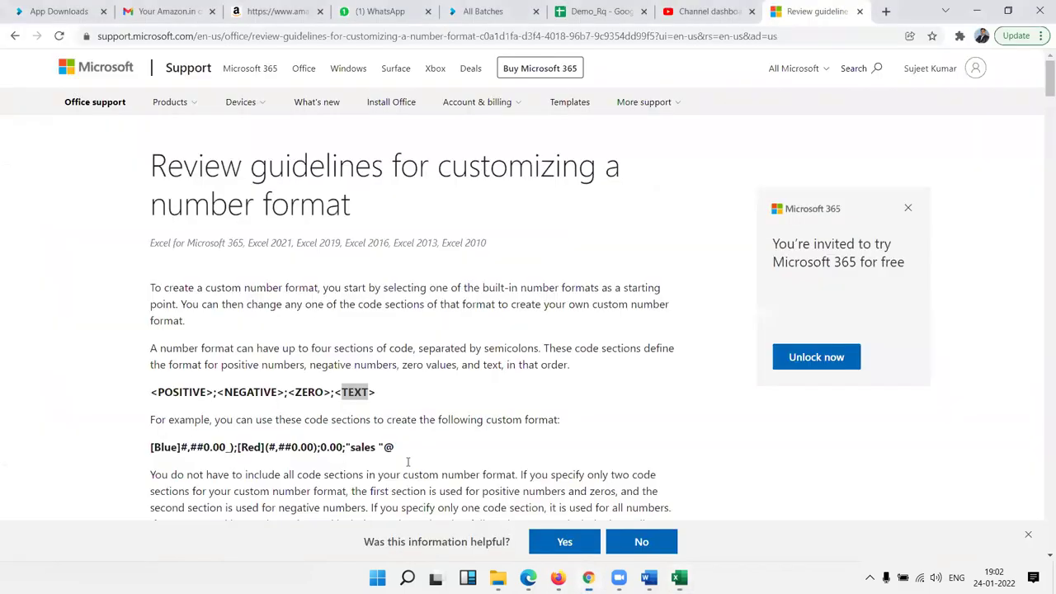
double_click(181, 392)
double_click(251, 393)
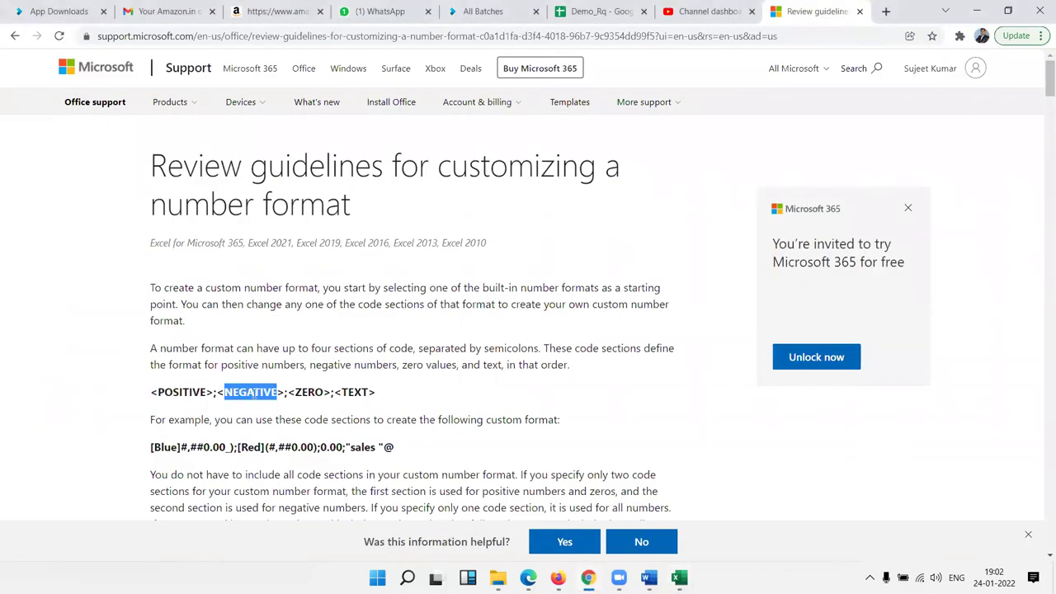
double_click(309, 392)
double_click(354, 392)
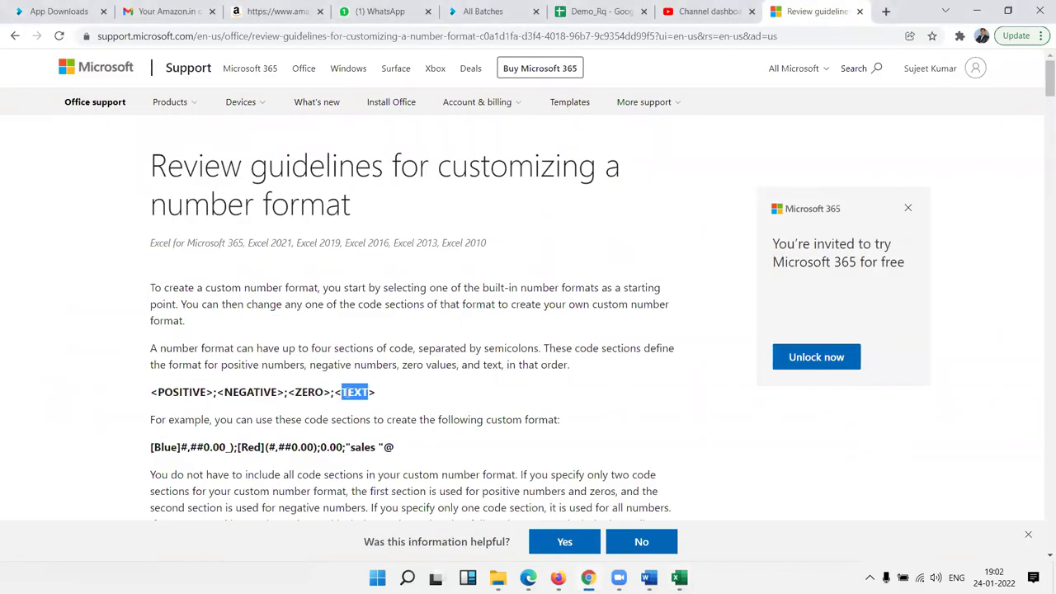
double_click(203, 392)
left_click(297, 393)
double_click(298, 393)
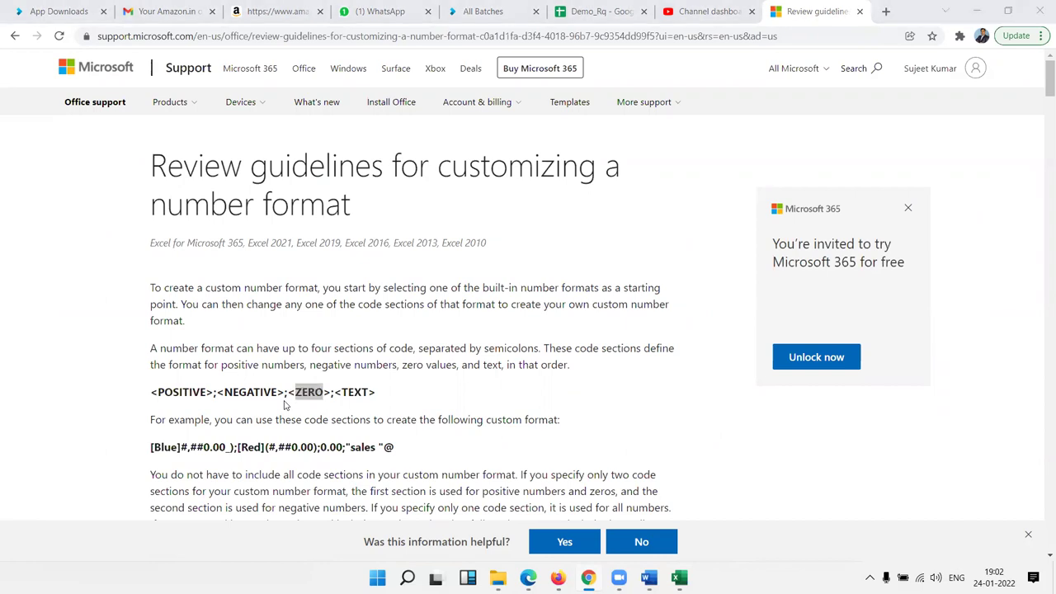
key("alt+Tab")
left_click_drag(683, 235, 625, 236)
Replace General with the custom code "P";;"A" for B2:Z12 and apply it.
type("\"P")
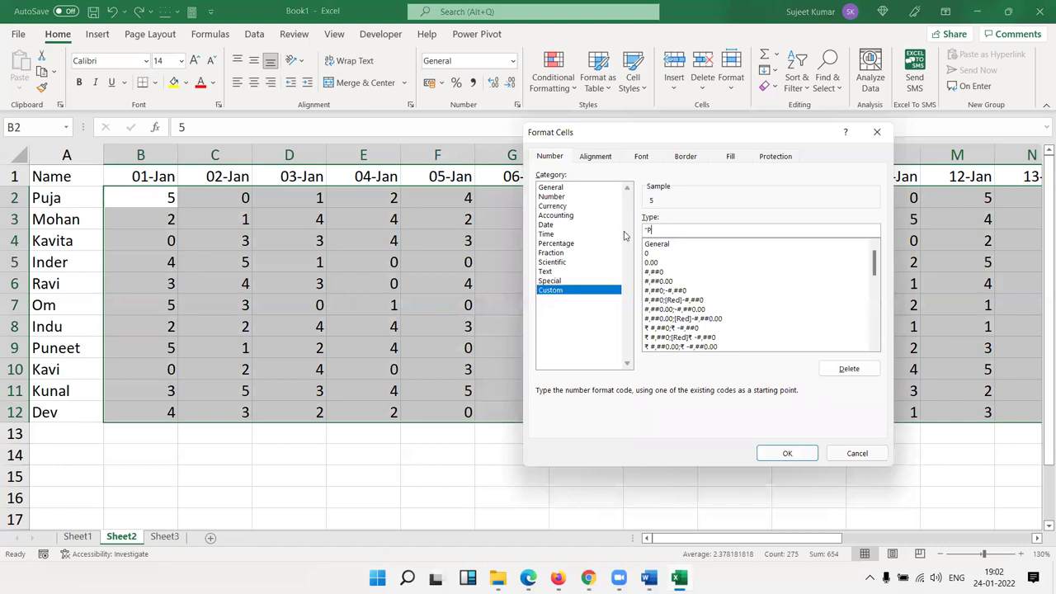
type("\" ")
type(";")
type("\"A\"")
key("Return")
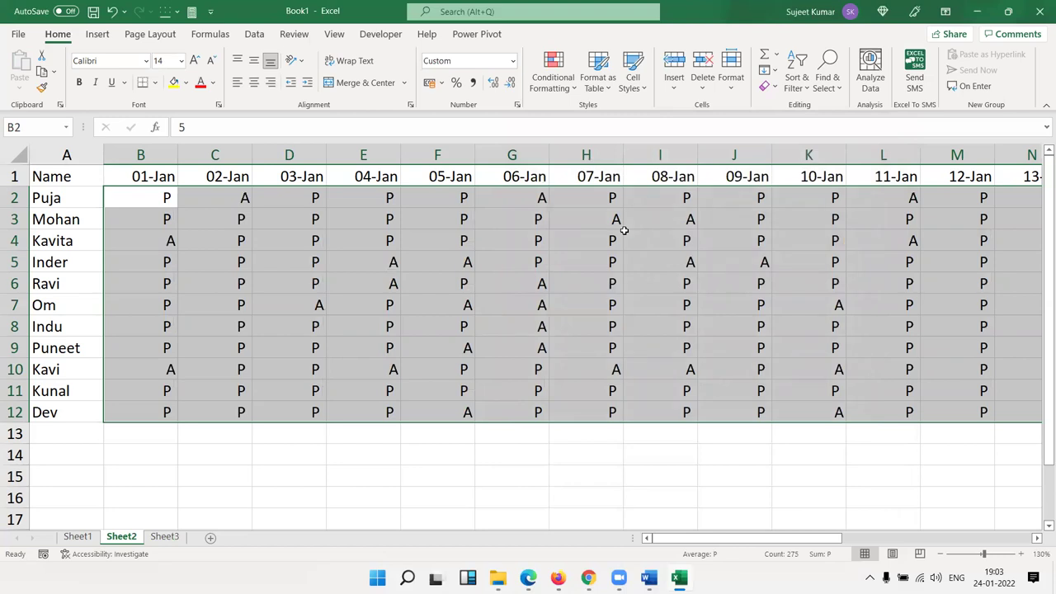
left_click(84, 185)
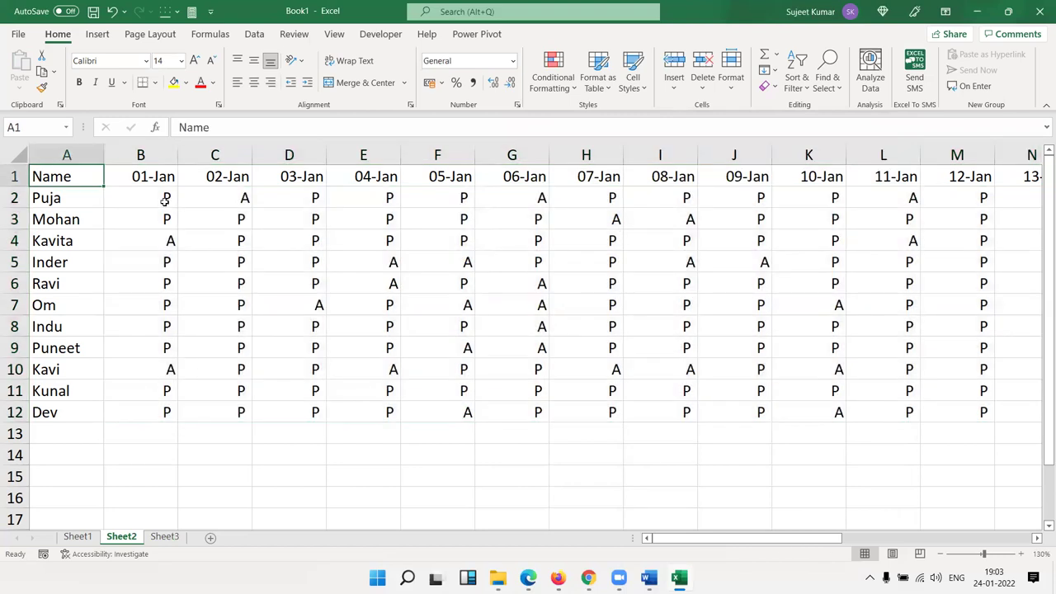
Inspect B2's underlying value, then move to C2.
left_click(164, 200)
double_click(181, 126)
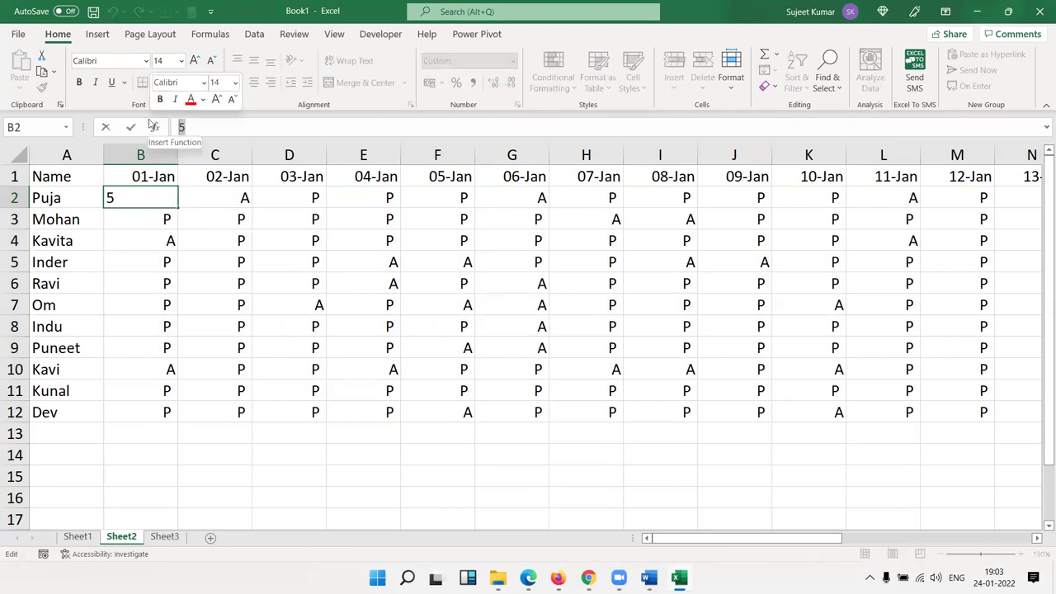
type("P")
key("Return")
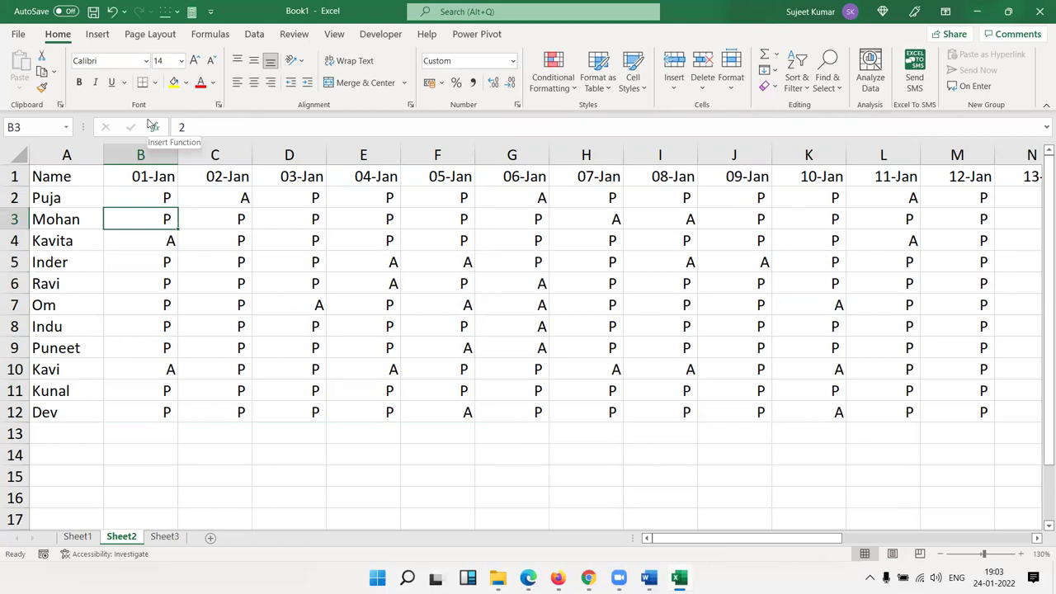
key("Right")
key("Up")
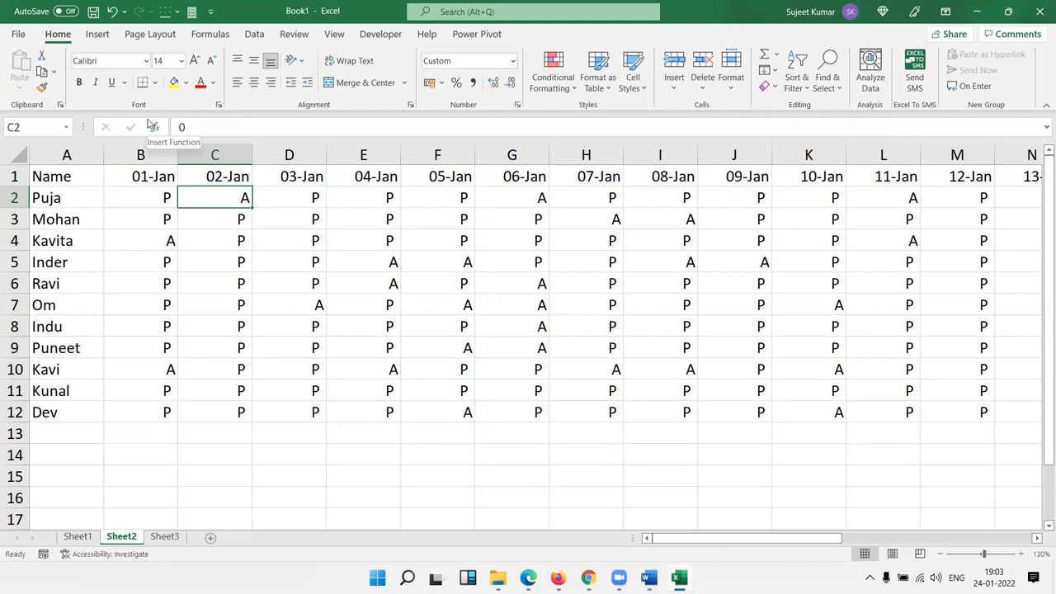
Select the B2:Z12 score block to check the status bar, then go to Sheet3.
key("Up")
key("Left")
key("ctrl+shift+Right")
key("Down")
key("ctrl+shift+Down")
key("ctrl+shift+Right")
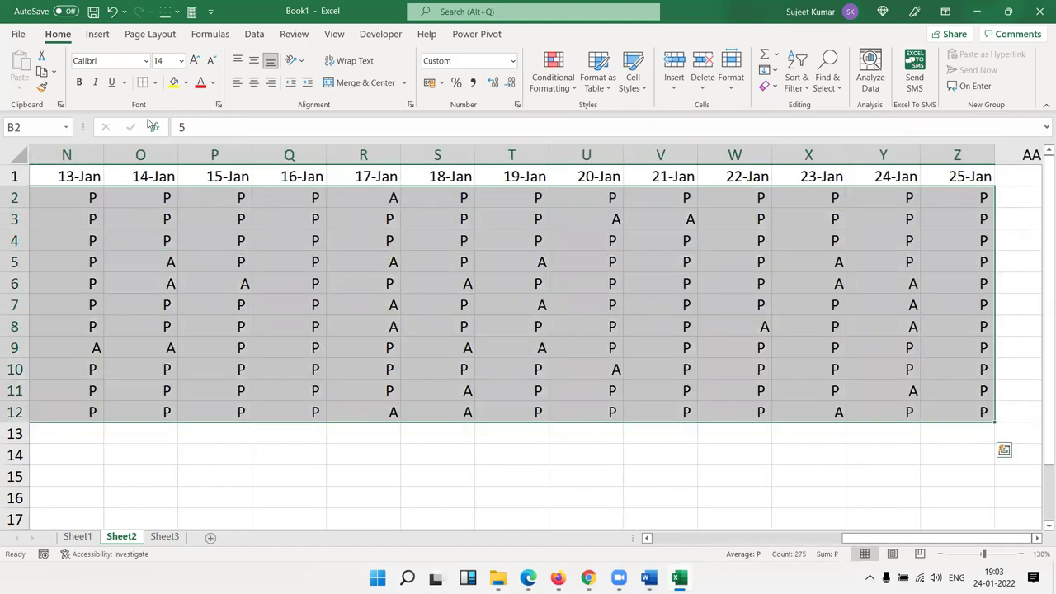
key("Home")
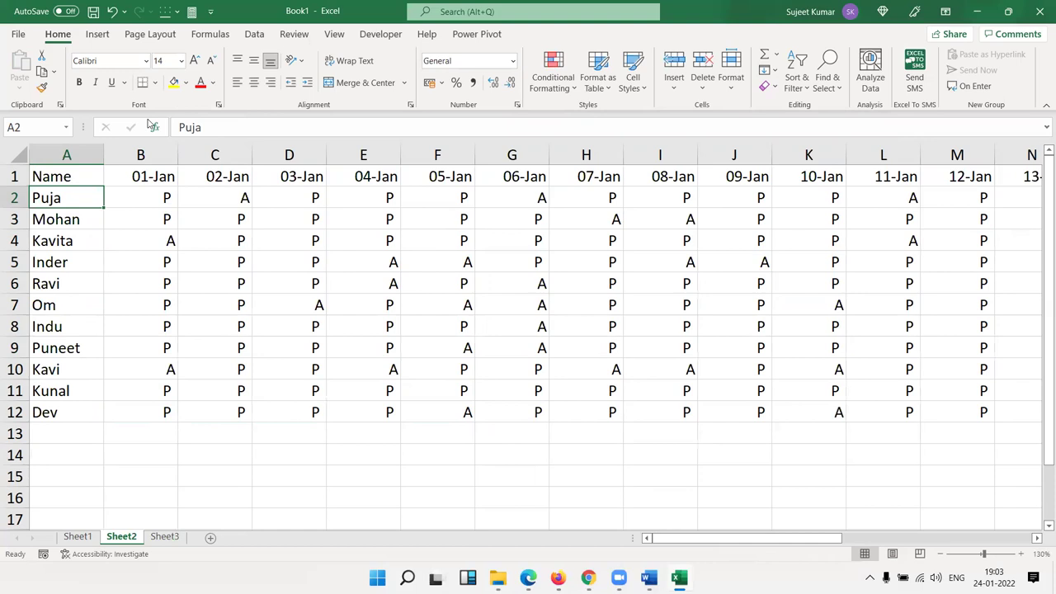
left_click(165, 537)
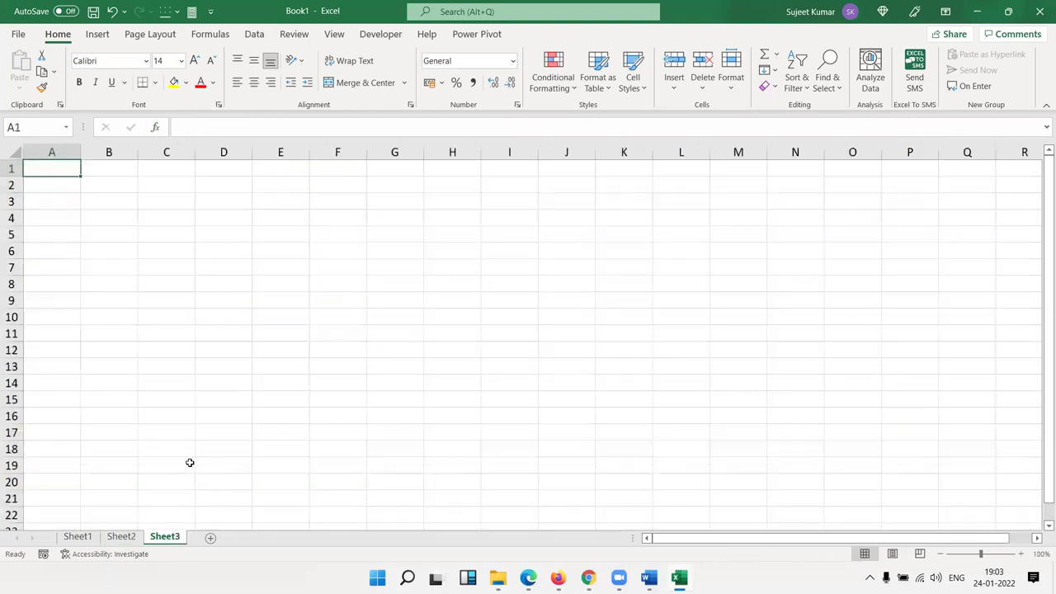
Go from Sheet3 to Sheet2, briefly to Sheet1's format examples, and back to Sheet2.
scroll(71, 259, "up", 4, "ctrl")
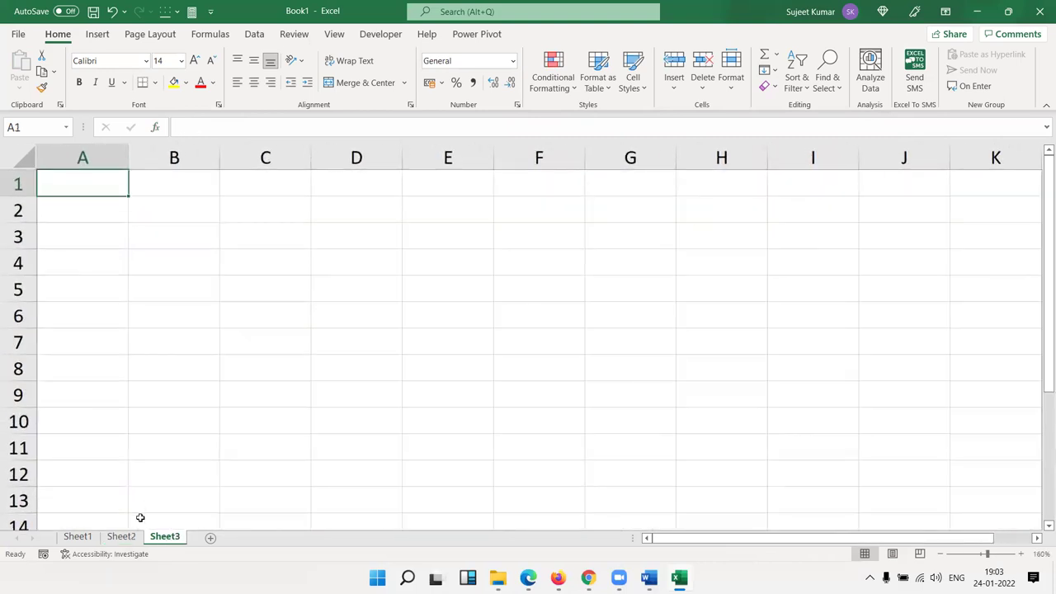
left_click(135, 537)
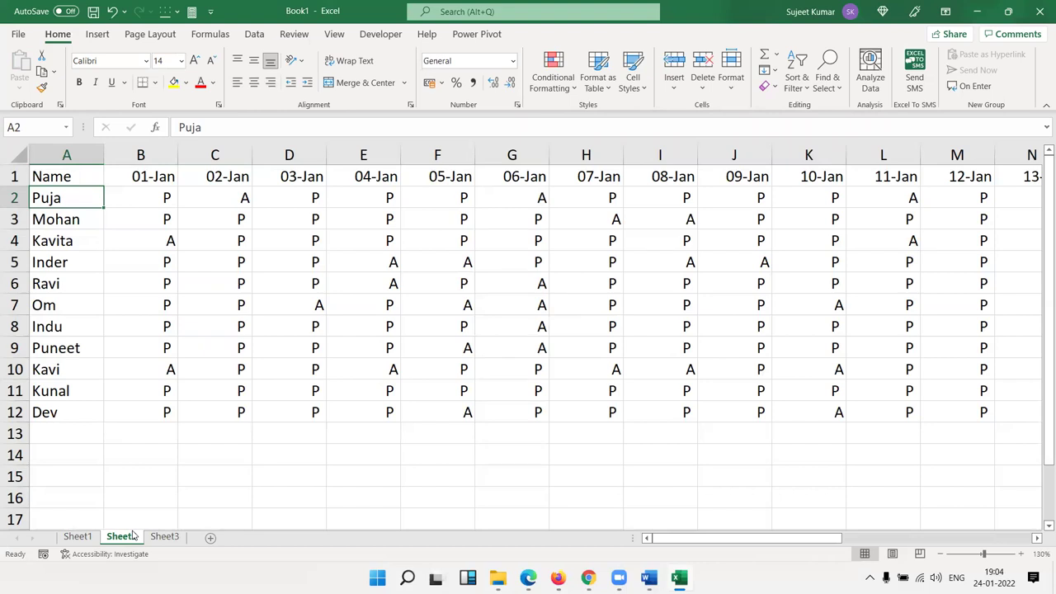
left_click(76, 536)
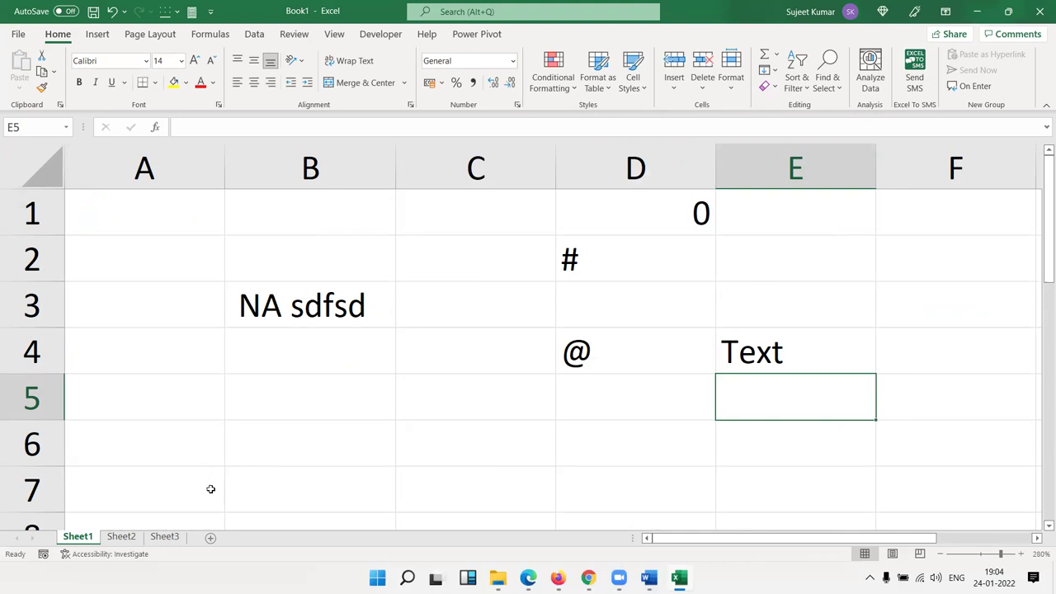
left_click(125, 537)
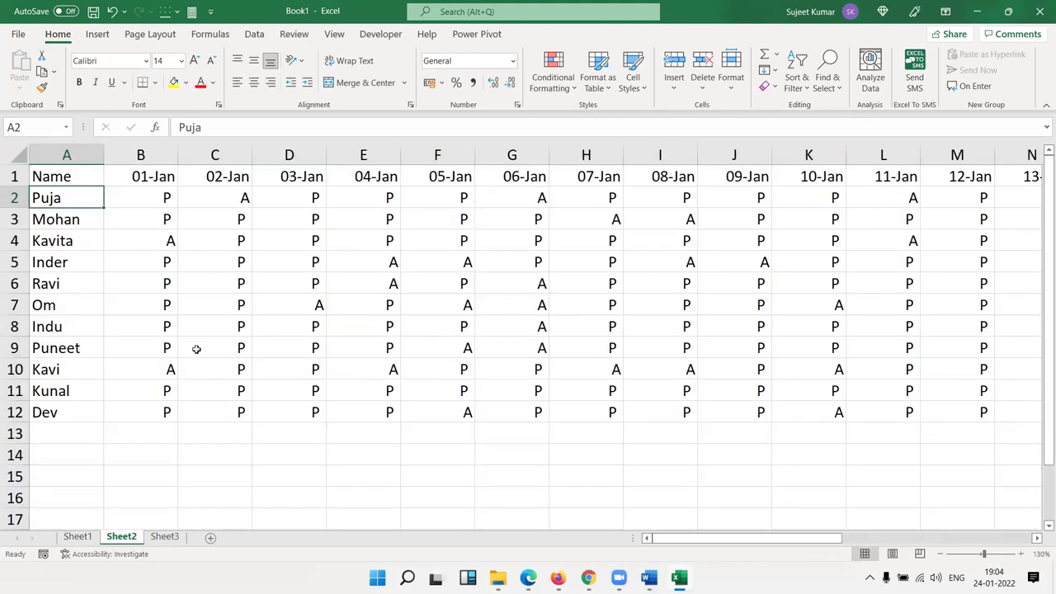
Open Format Cells for the attendance grid, close it unchanged, and return to Sheet1.
right_click(210, 283)
left_click(261, 488)
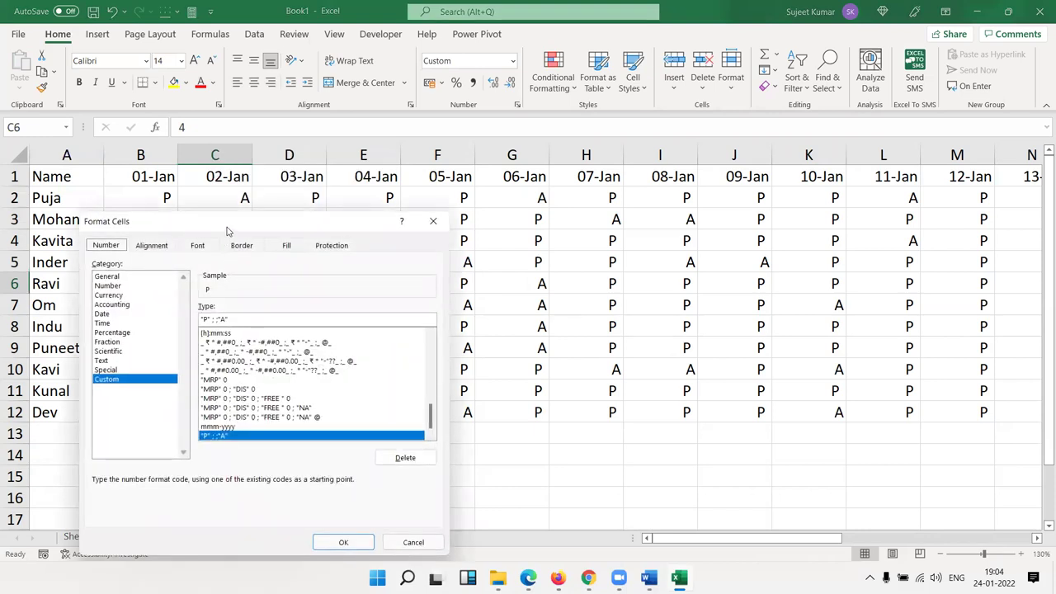
left_click_drag(228, 231, 594, 216)
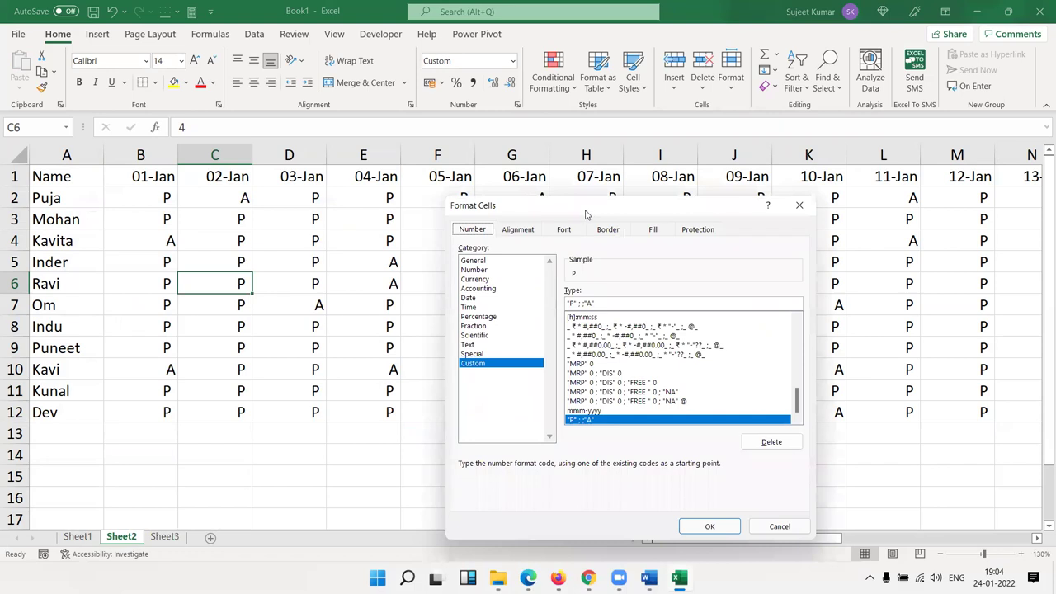
left_click(790, 206)
left_click(77, 537)
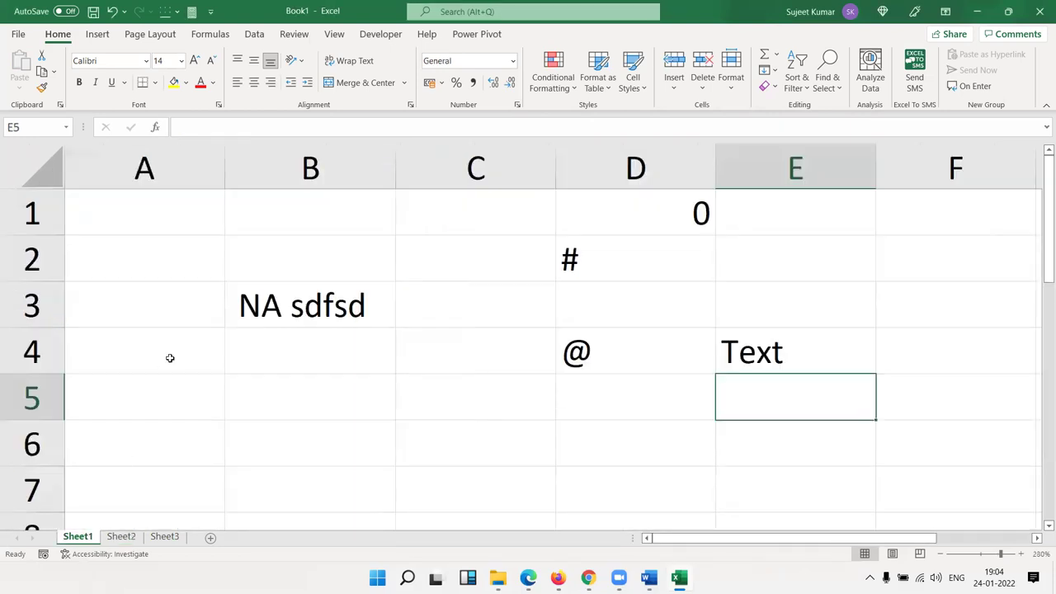
Enter 1500 in cell B6.
left_click(264, 444)
type("1500")
key("Return")
left_click(264, 441)
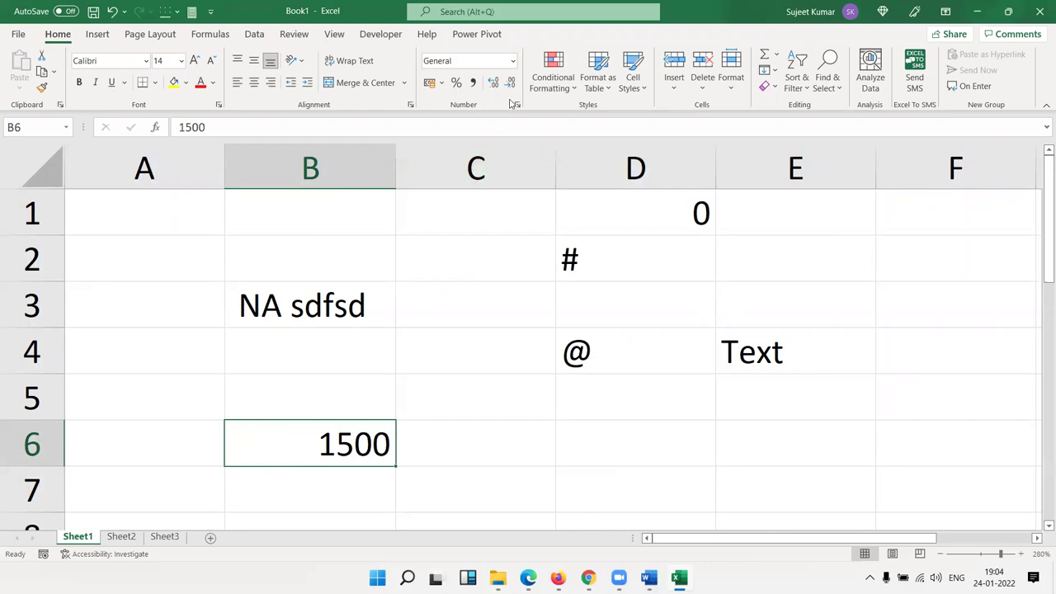
Give B6 the custom format "MRP" 0 so it shows MRP 1500, then go to Sheet2.
key("ctrl+1")
left_click(561, 291)
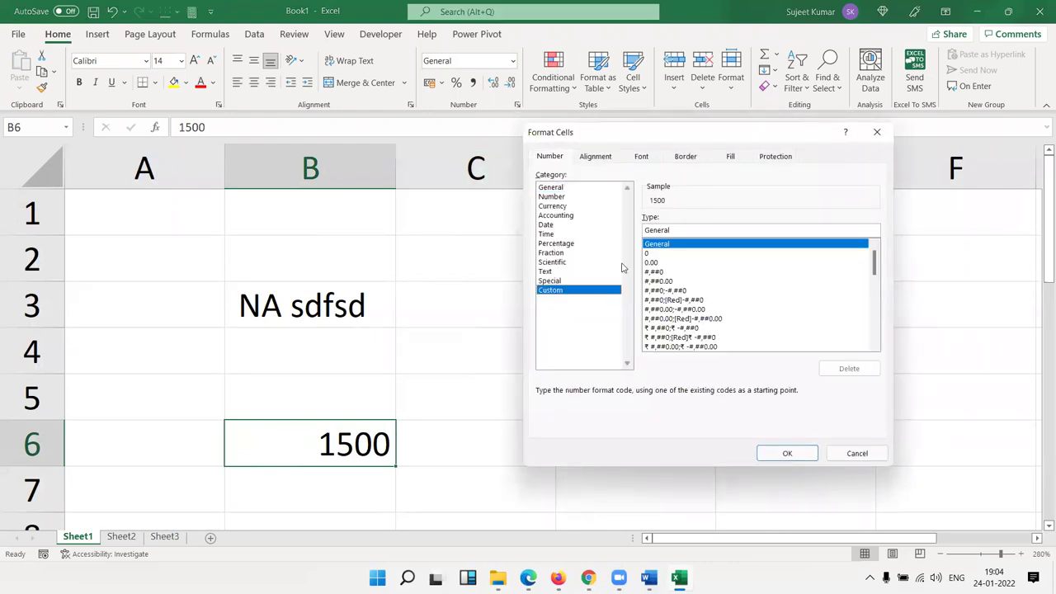
double_click(655, 228)
type("\"MR")
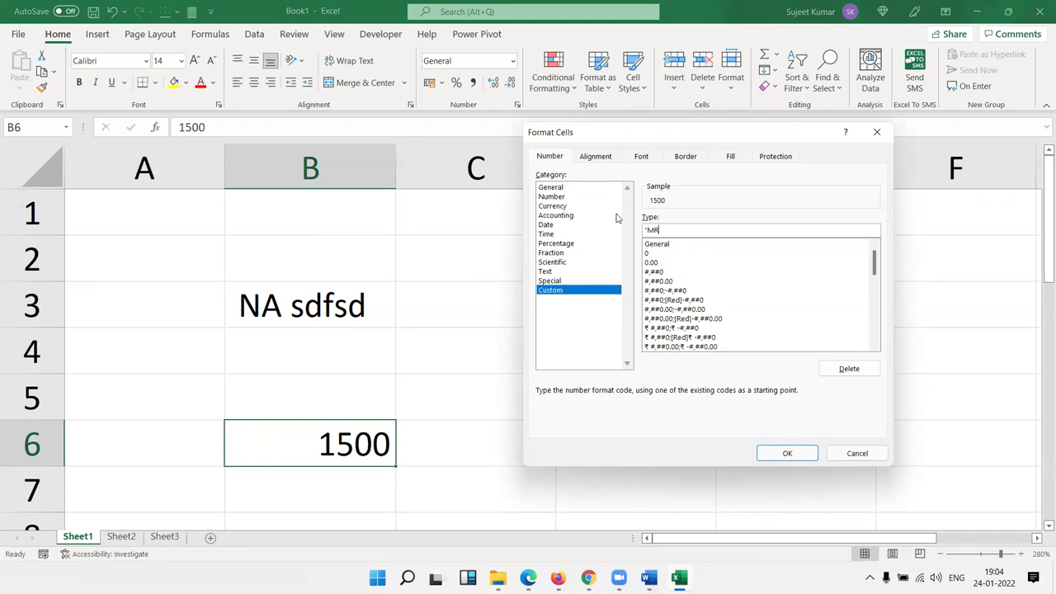
type("P\"")
key("Return")
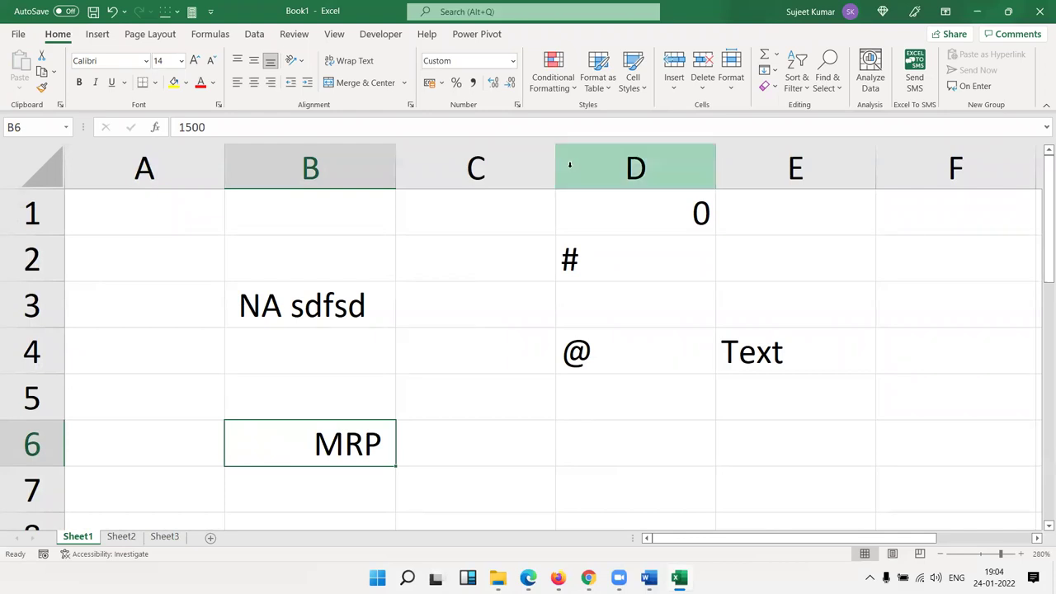
left_click(517, 104)
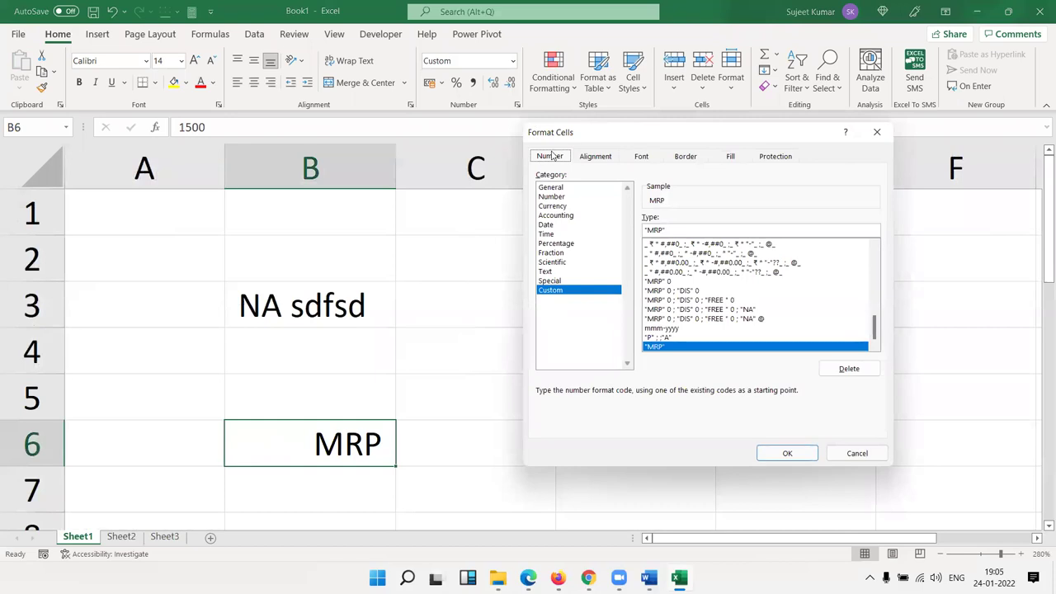
left_click(683, 231)
type("0")
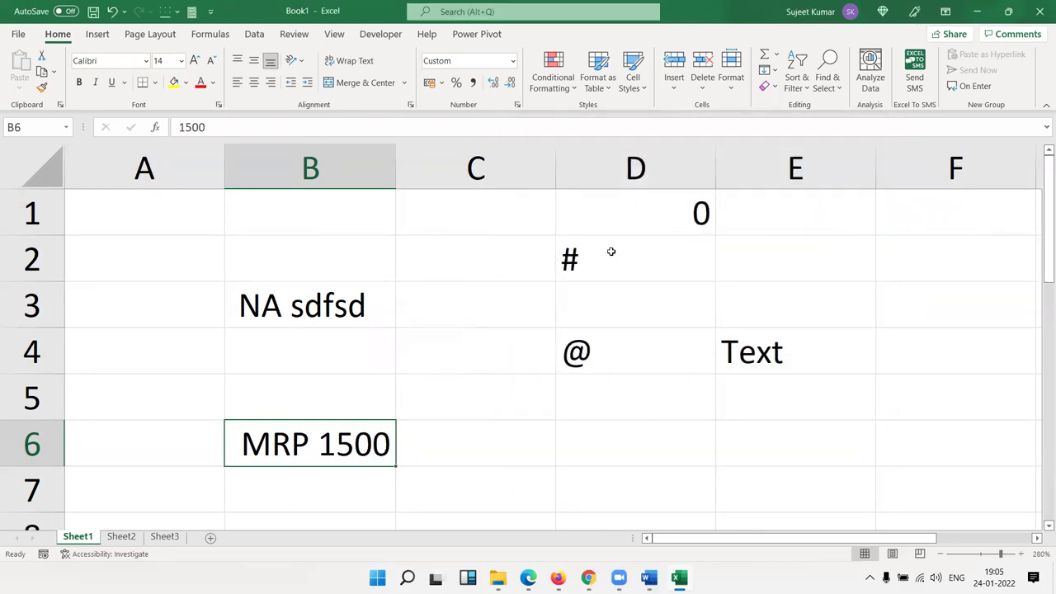
left_click(121, 537)
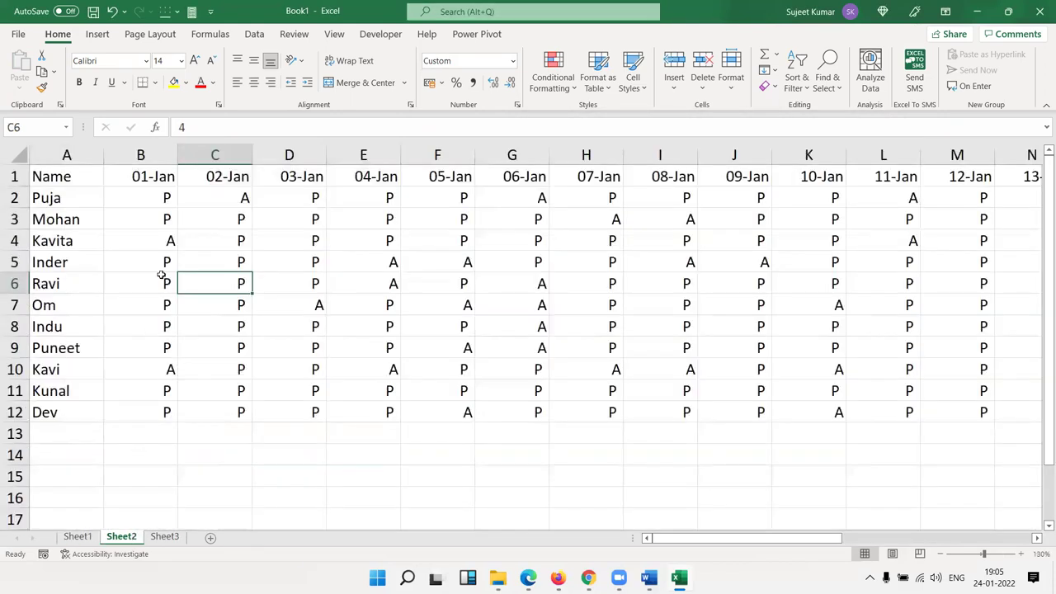
Move from Sheet2's attendance table to the empty Sheet3.
left_click(160, 206)
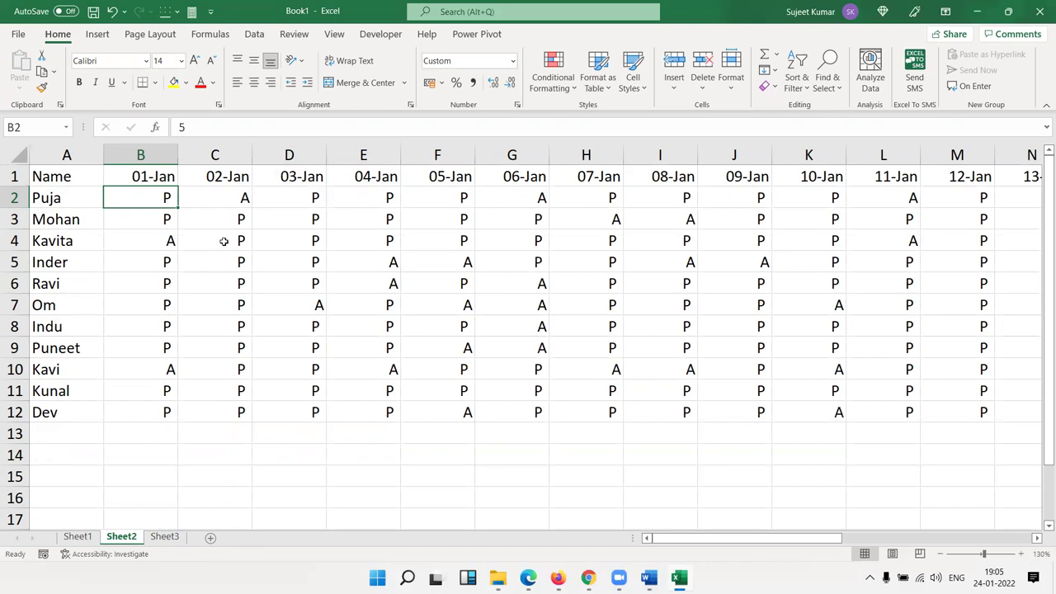
left_click(165, 538)
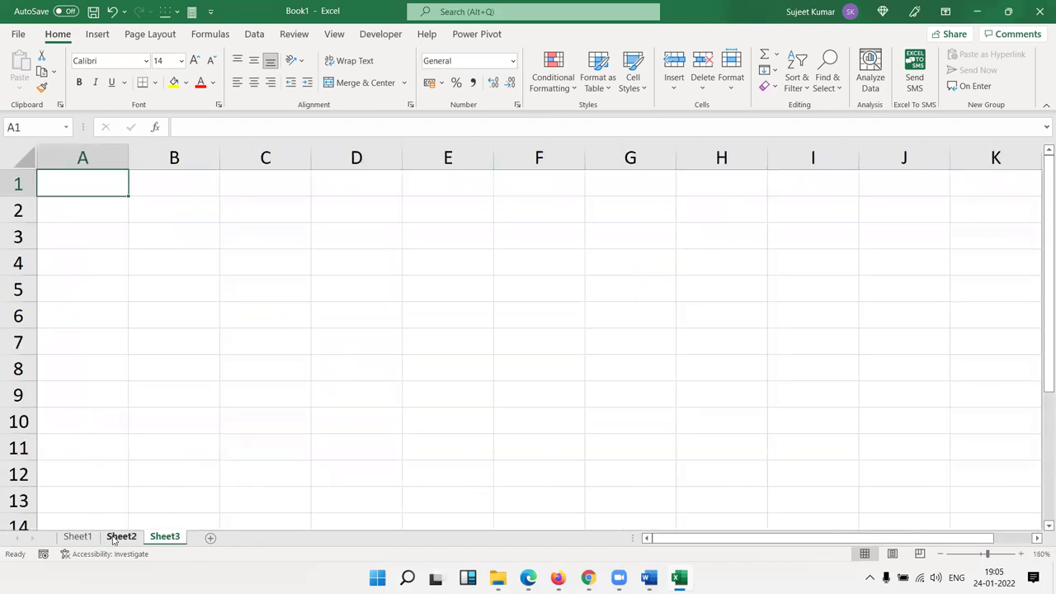
left_click(116, 538)
left_click(159, 538)
scroll(128, 381, "up", 8)
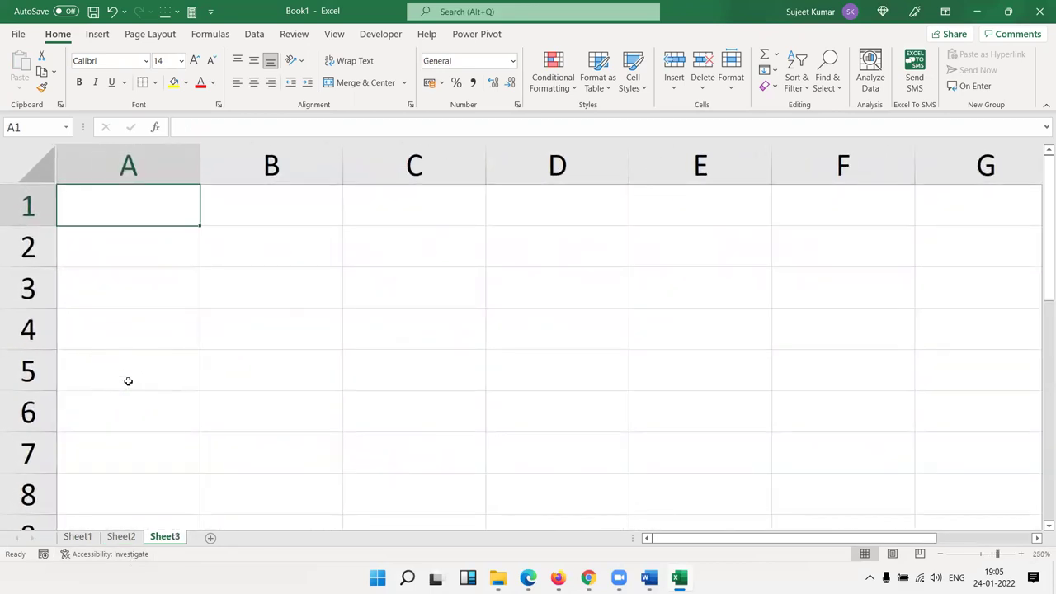
Enter the heading Company Name in A1 and M/S IPT in A2.
type("Company Na")
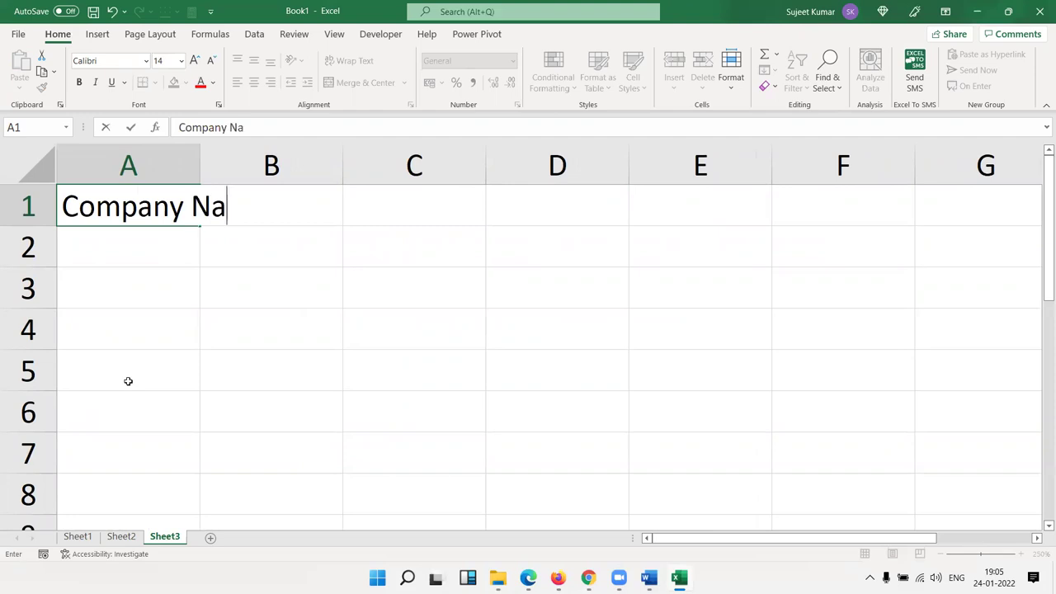
type("me")
key("ctrl+Return")
key("Return")
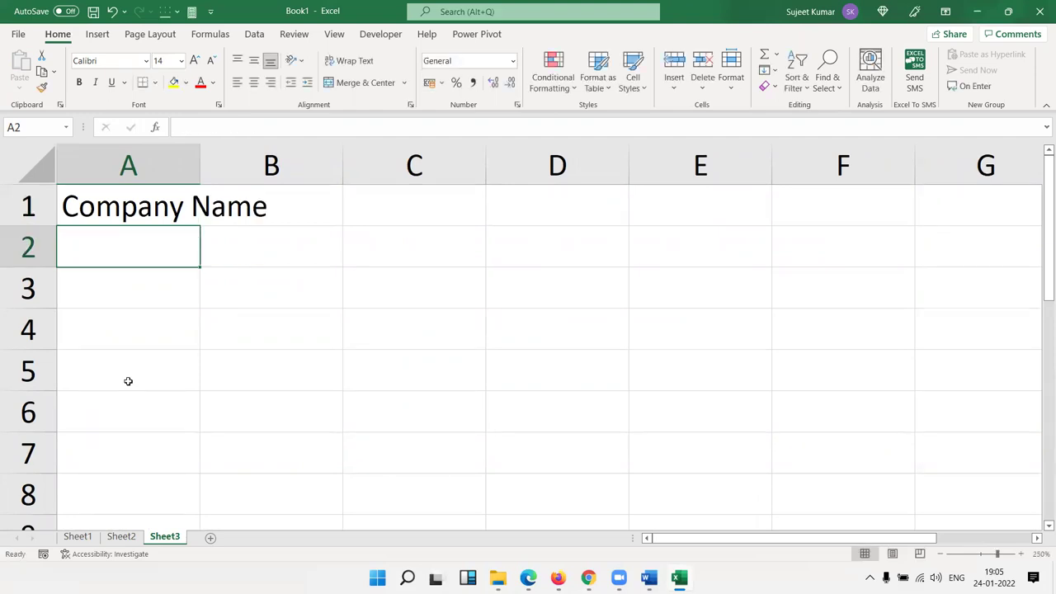
type("IPT")
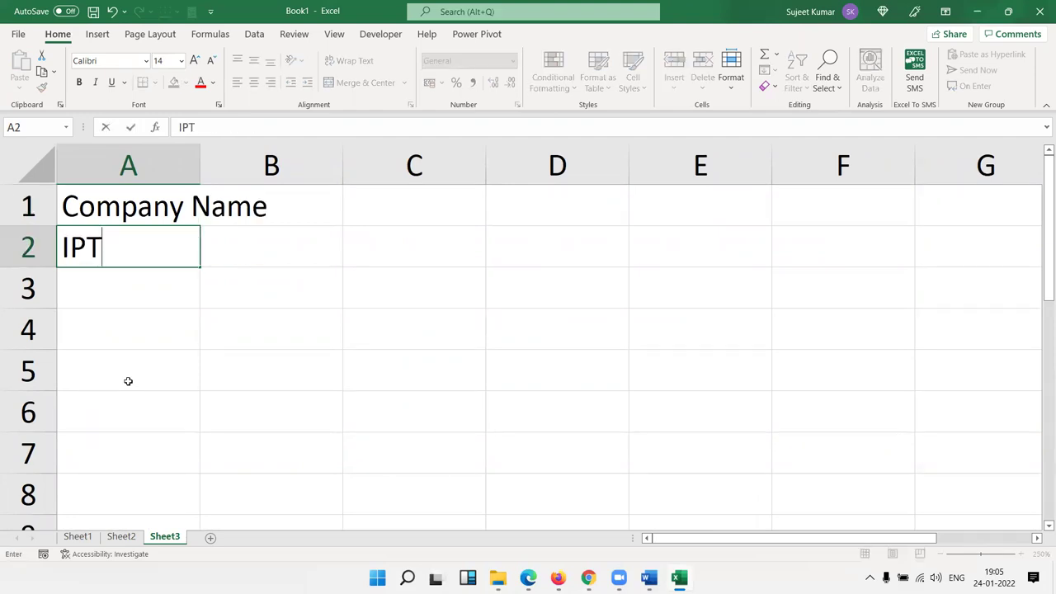
key("Return")
key("Up")
type("M")
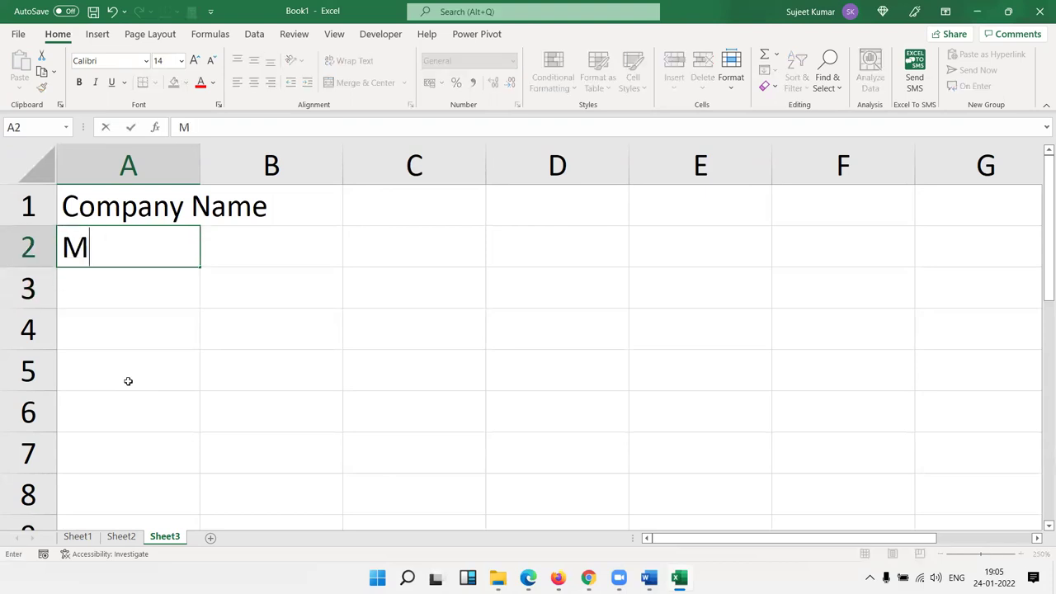
type("/S ")
type("IPT")
key("Return")
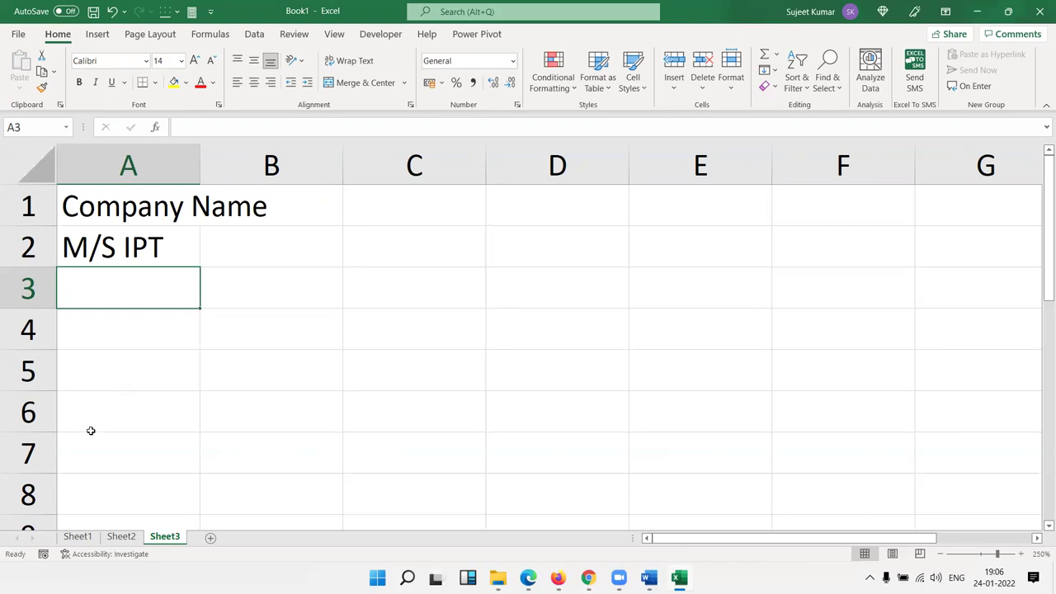
Revert A2 to IPT and give A2:A7 the custom format "M/S" @.
key("ctrl+z")
left_click(107, 469, "shift")
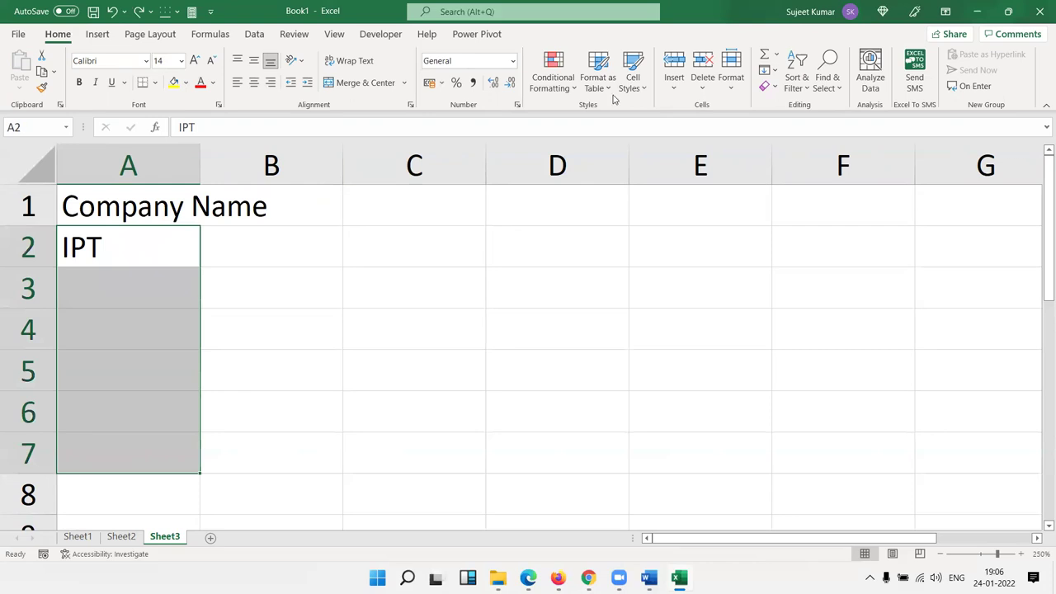
left_click(517, 107)
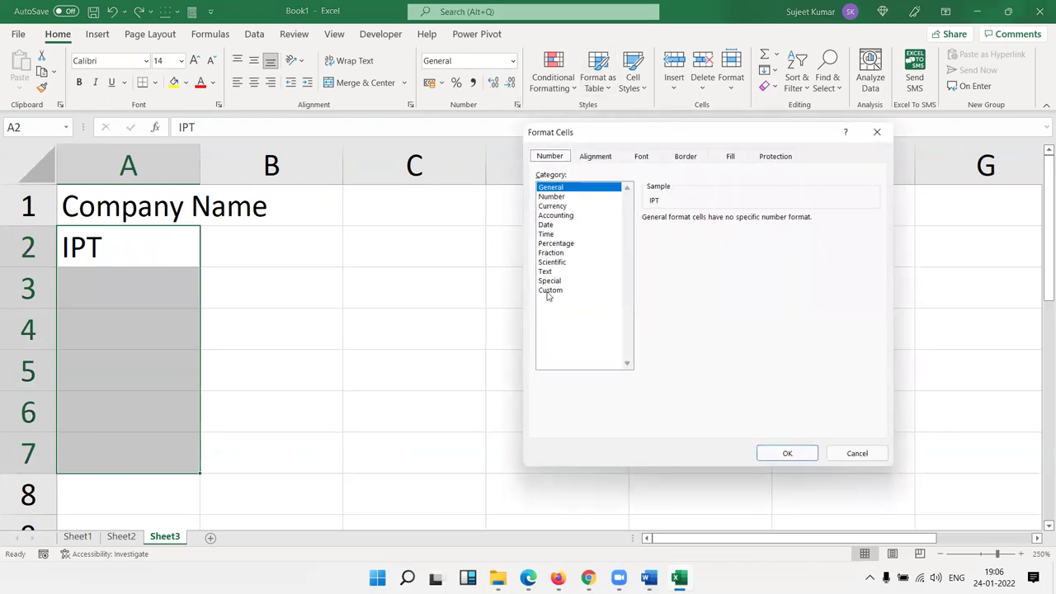
left_click(550, 290)
left_click_drag(644, 229, 876, 229)
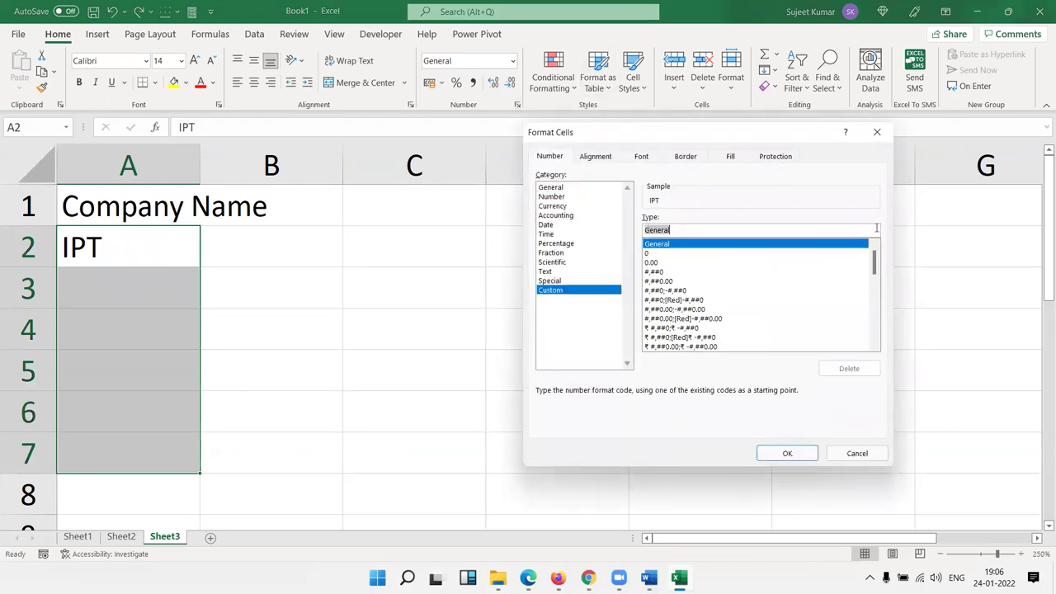
type("\"")
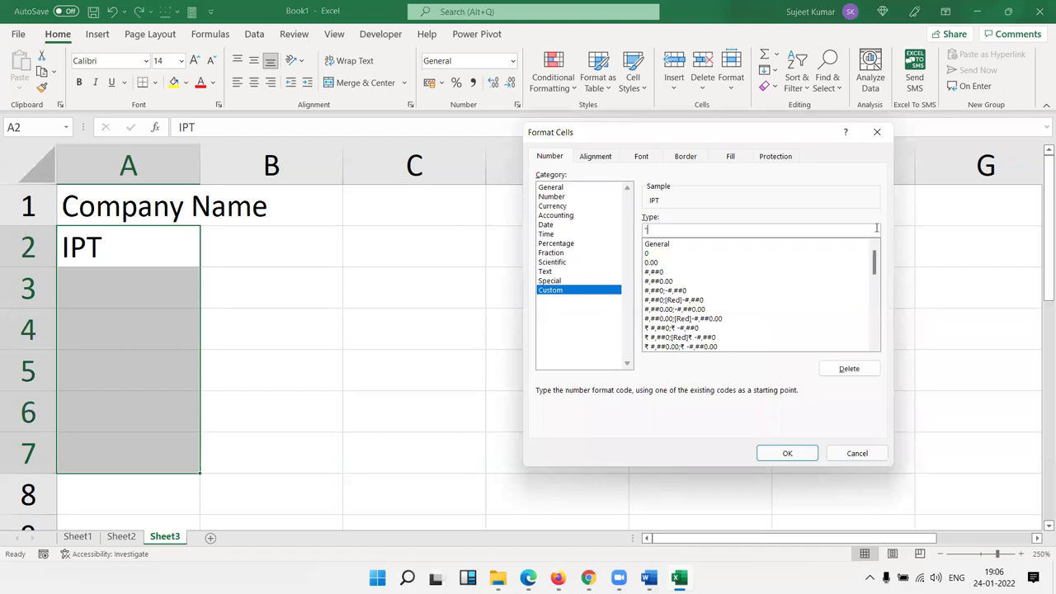
type("M/S")
type("\"")
type(" @")
left_click(759, 453)
Enter ACTI in A3 and autofit column A to the Company Name heading.
left_click(152, 293)
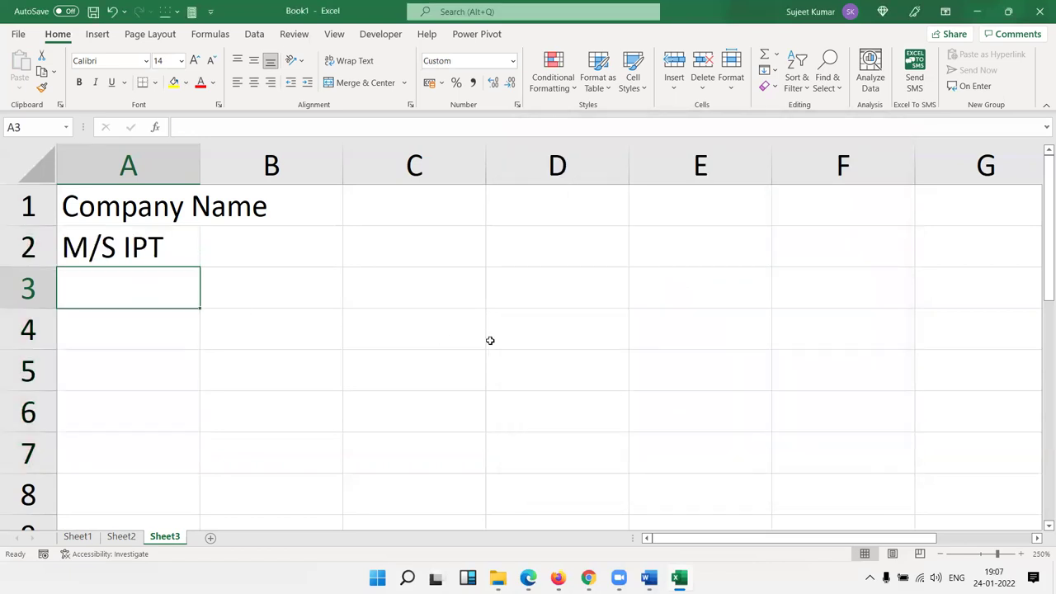
type("ACTI")
key("Return")
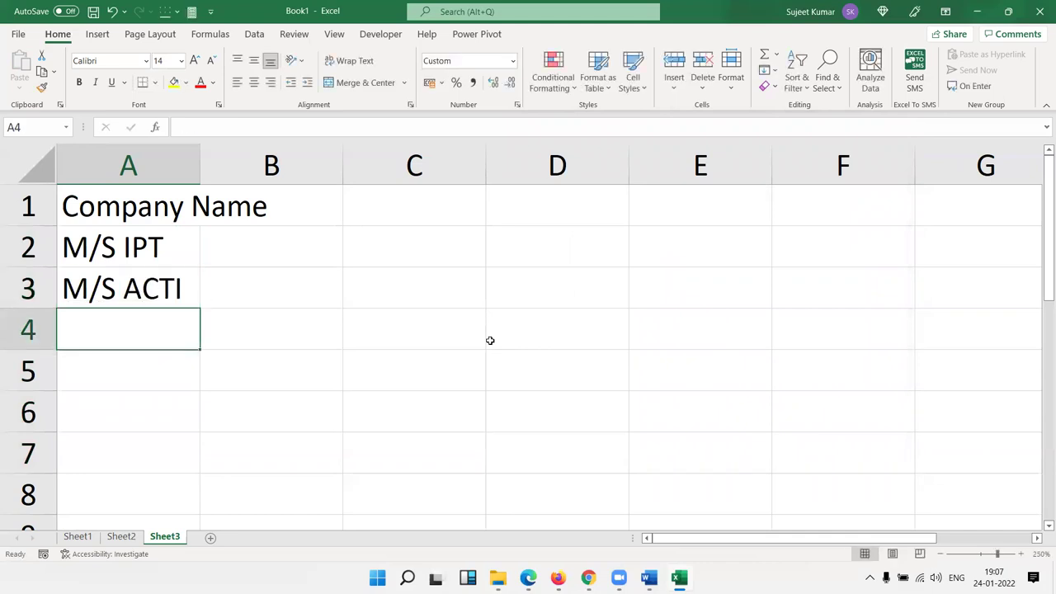
key("Up")
key("Up")
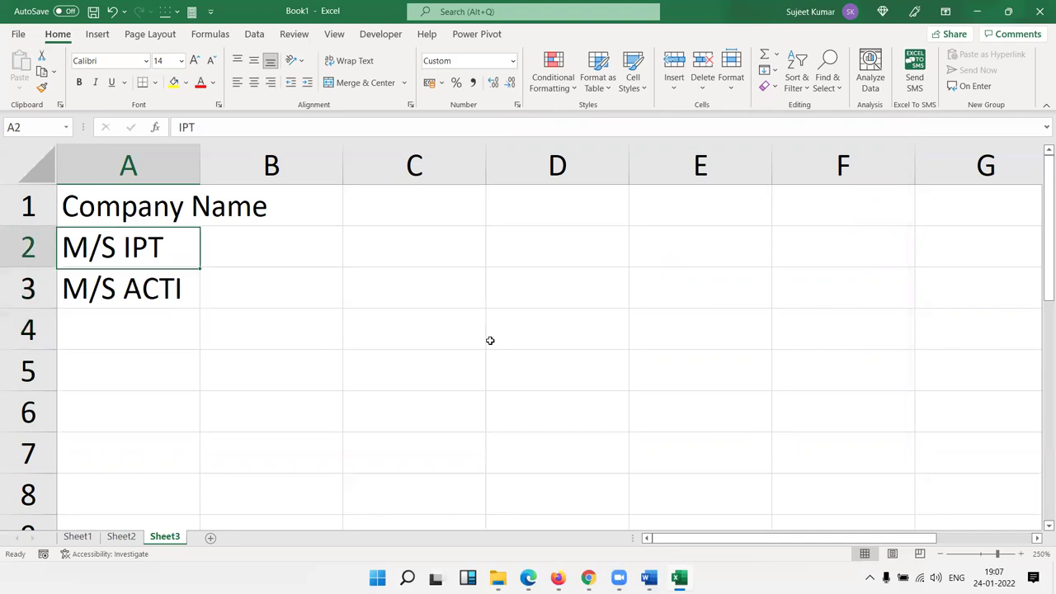
key("Up")
left_click_drag(204, 166, 204, 166)
Autofit column A to its Company Name heading and add an Address heading in B1.
double_click(203, 166)
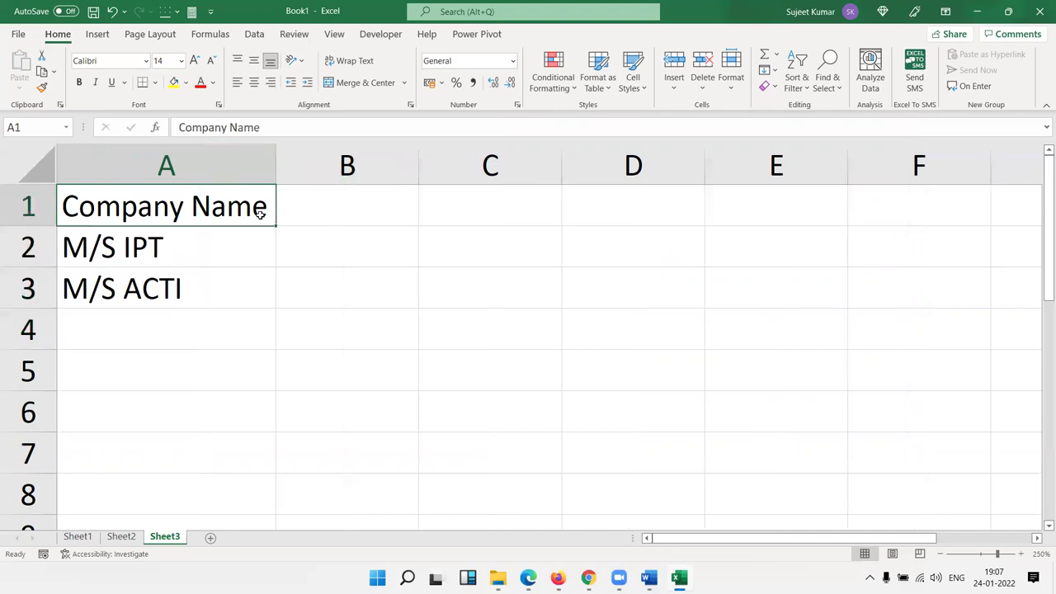
left_click(323, 207)
type("Address")
key("Return")
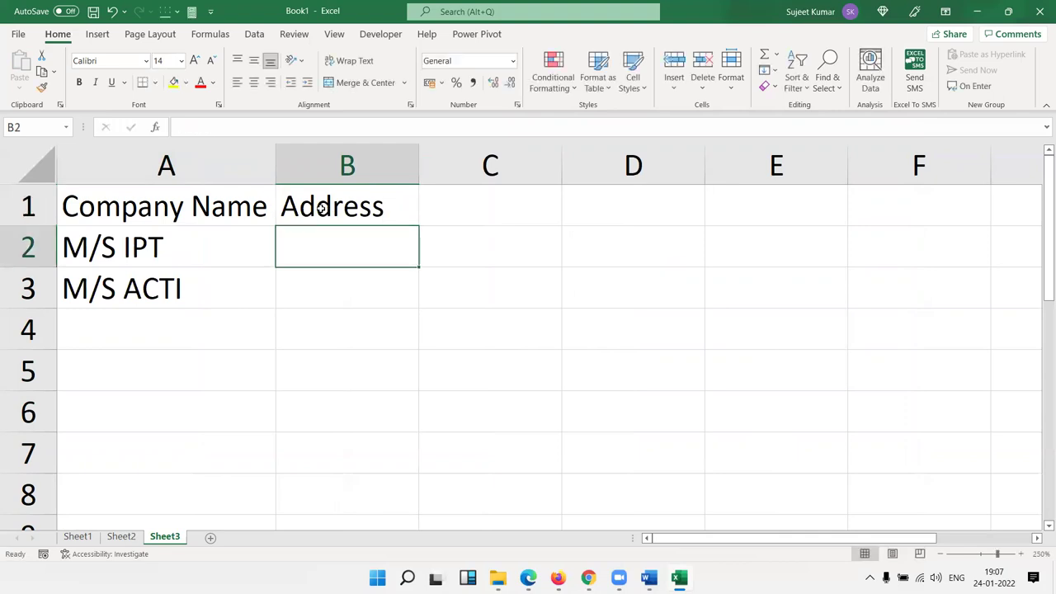
Give B2:B5 a custom @ format that appends the fixed city and PIN code text.
left_click(337, 356, "shift")
left_click(518, 105)
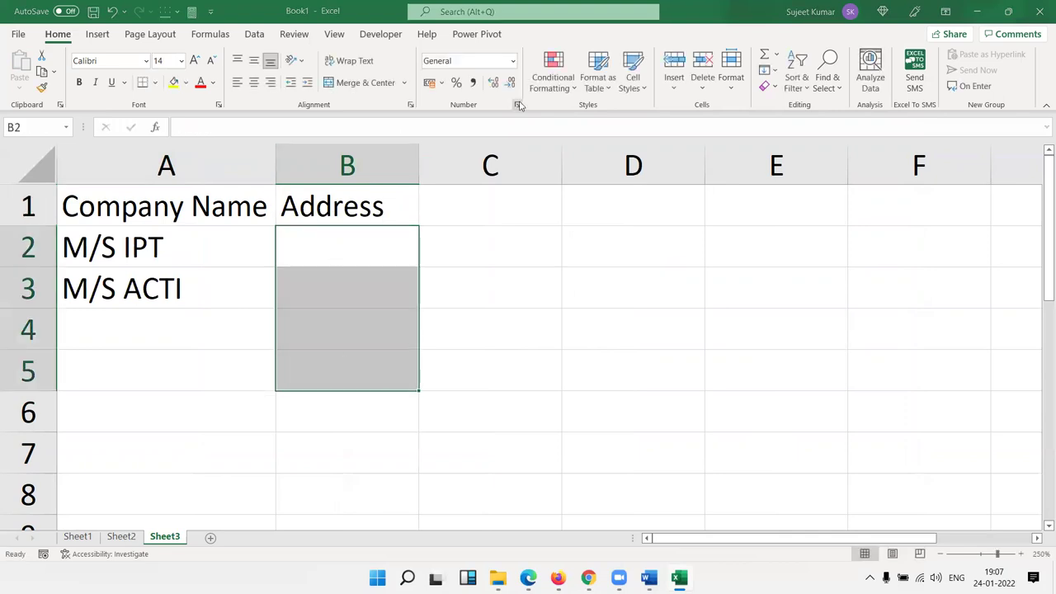
left_click(551, 291)
double_click(657, 230)
type("@ \"")
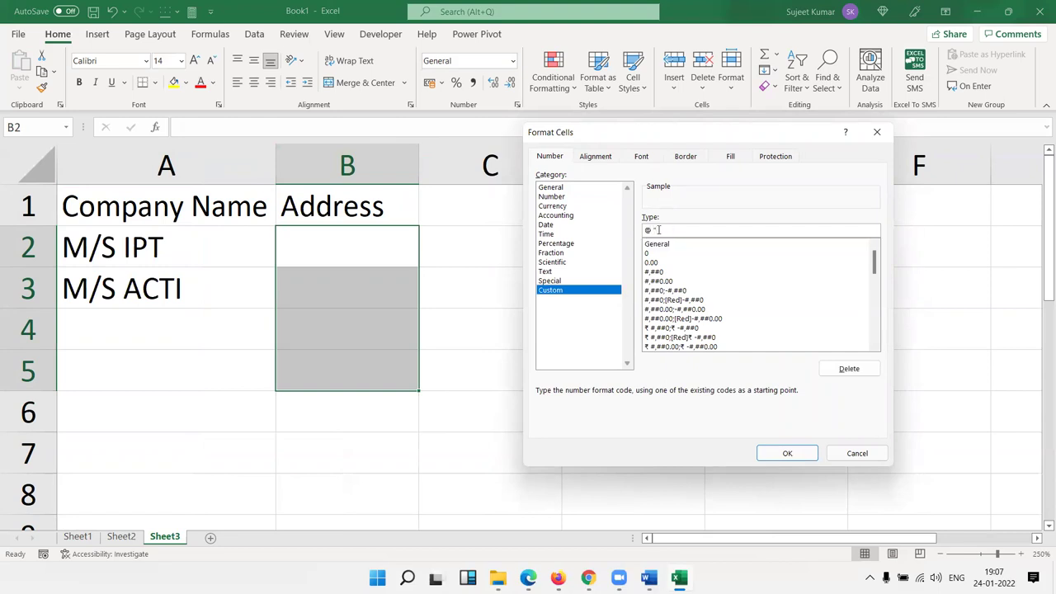
type("New Delhi - 110062")
left_click(788, 453)
Enter the house number in B2 so it shows the full address.
key("Up")
key("Down")
type("F101")
key("Return")
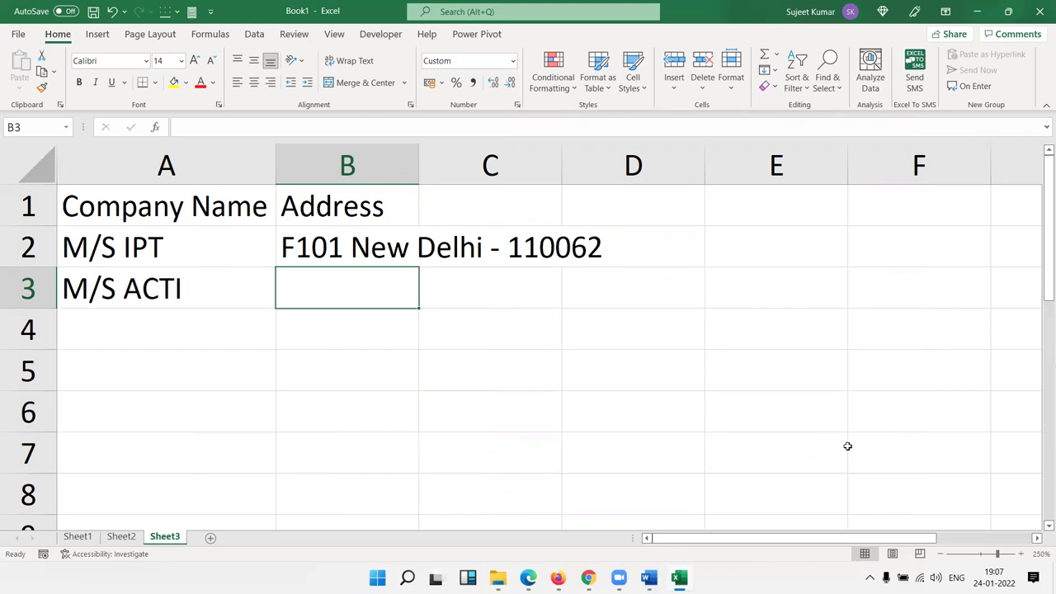
scroll(693, 363, "down", 3)
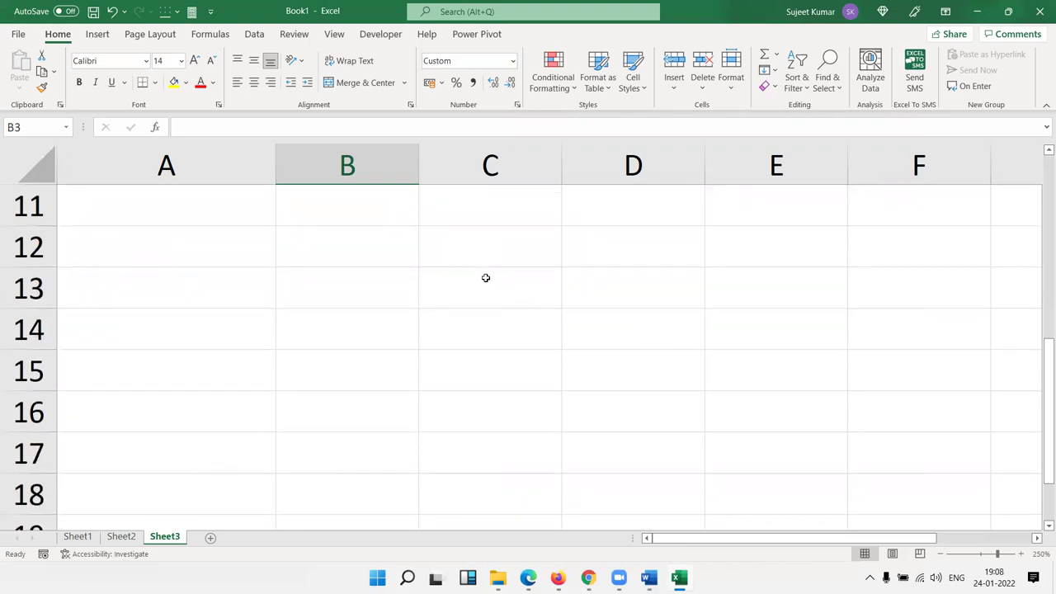
Enter 1500 as text ('1500) in cell C12.
left_click(475, 244)
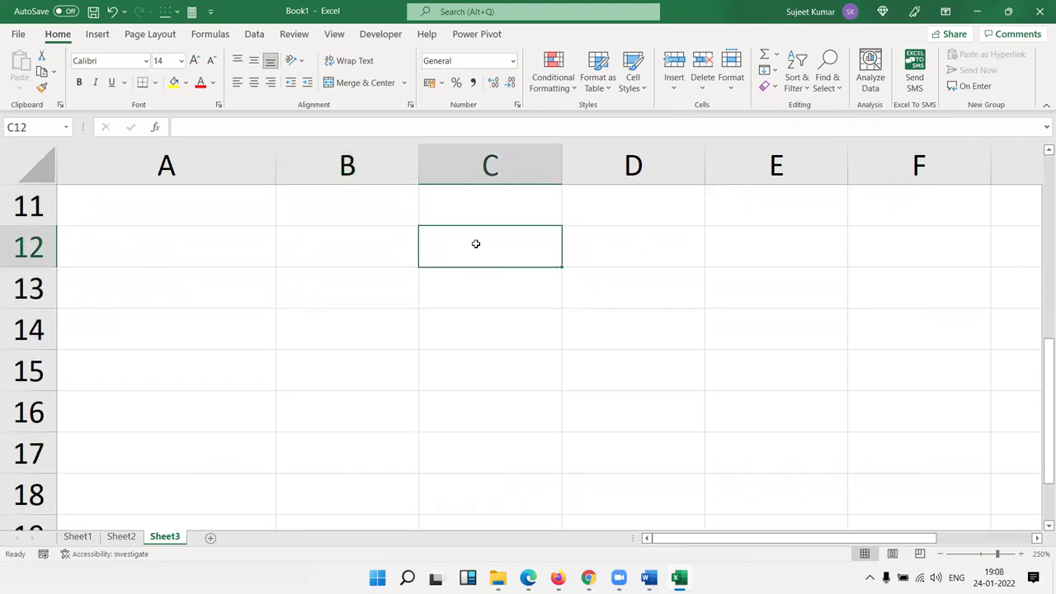
type("1500")
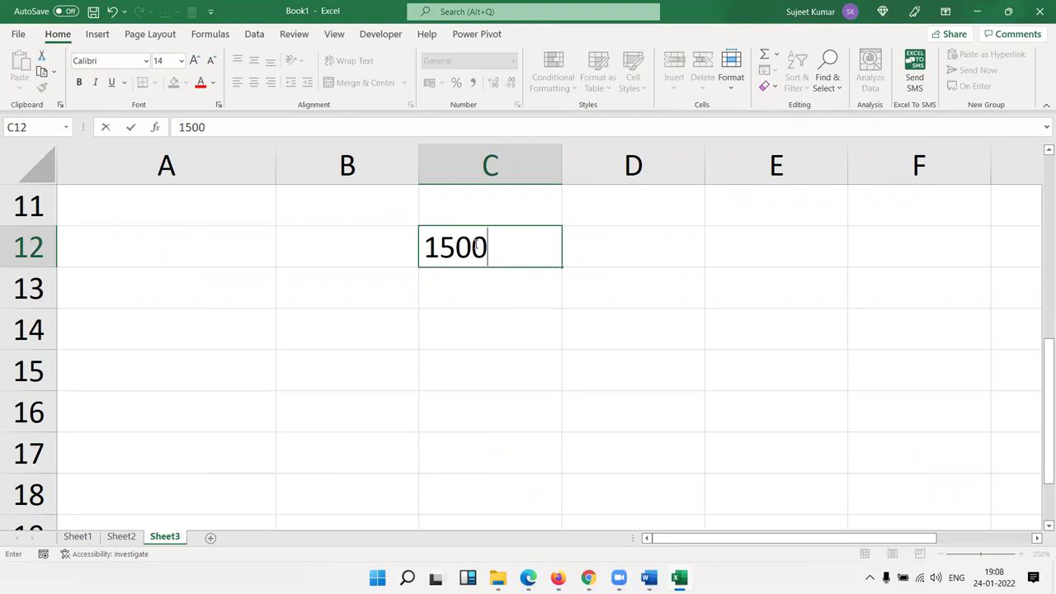
type("****")
key("Escape")
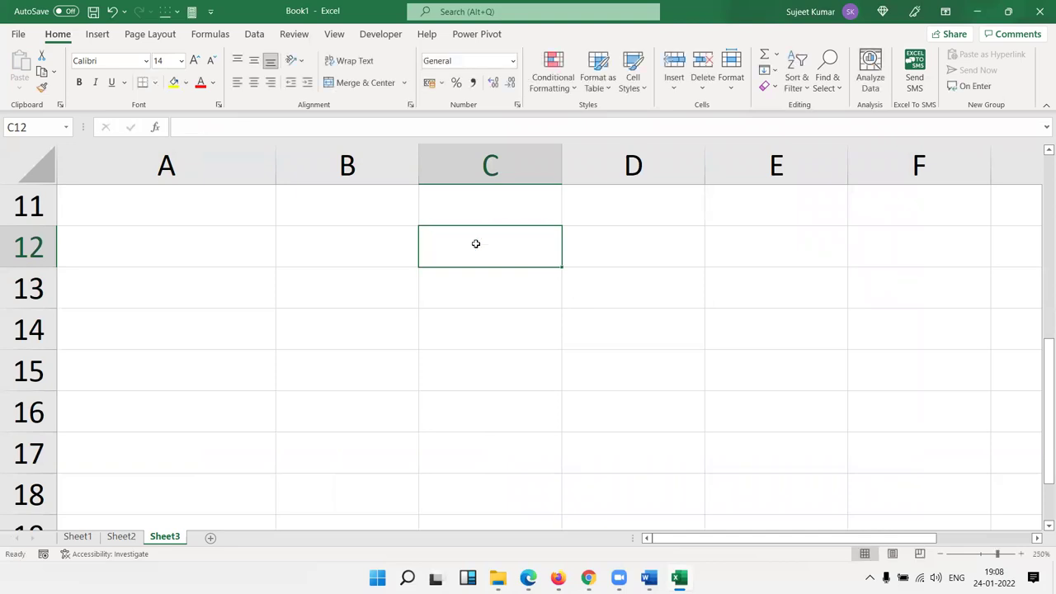
type("'1500")
key("Return")
left_click(476, 246)
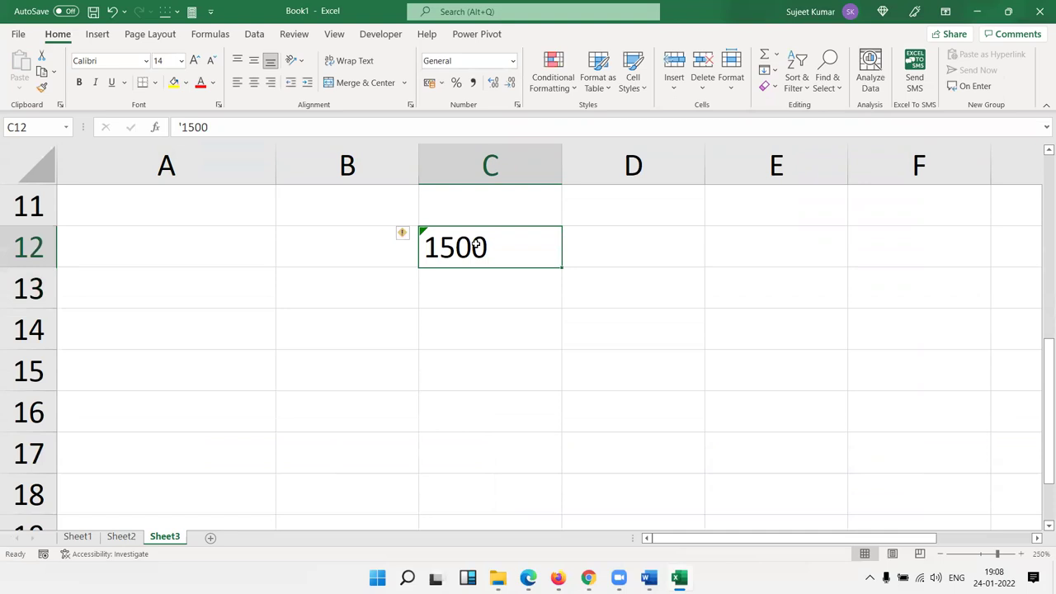
Apply the custom format @** to C12 so asterisks fill the cell after 1500.
left_click(517, 105)
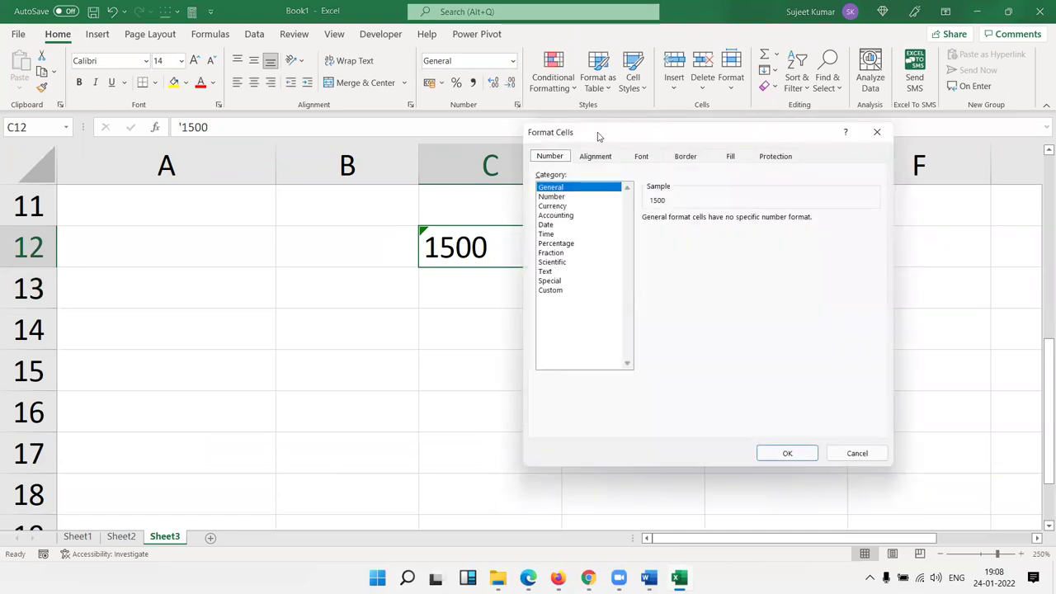
left_click_drag(599, 137, 703, 122)
left_click(668, 285)
double_click(768, 223)
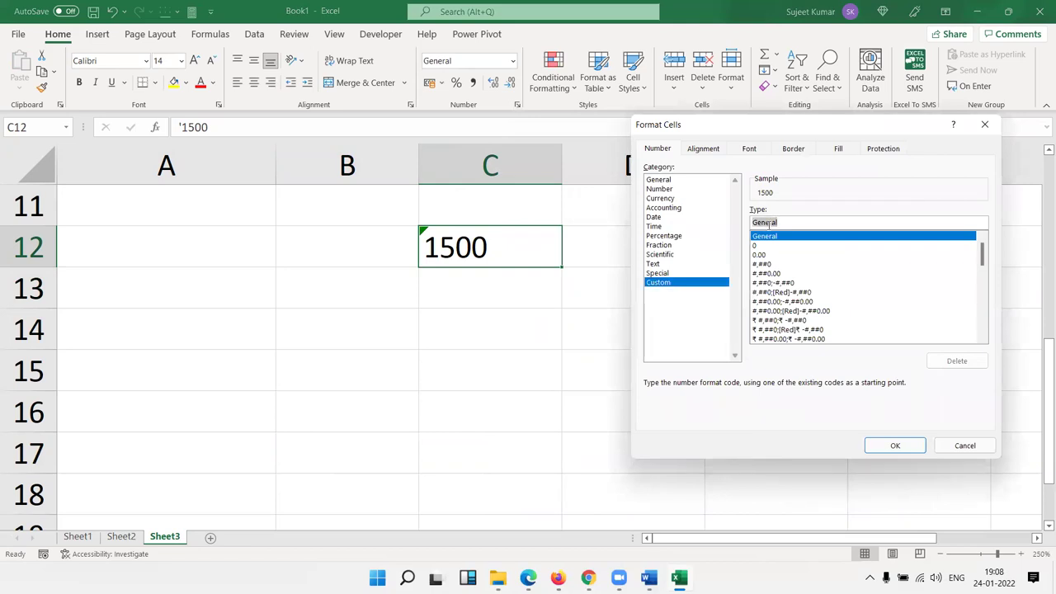
type("@")
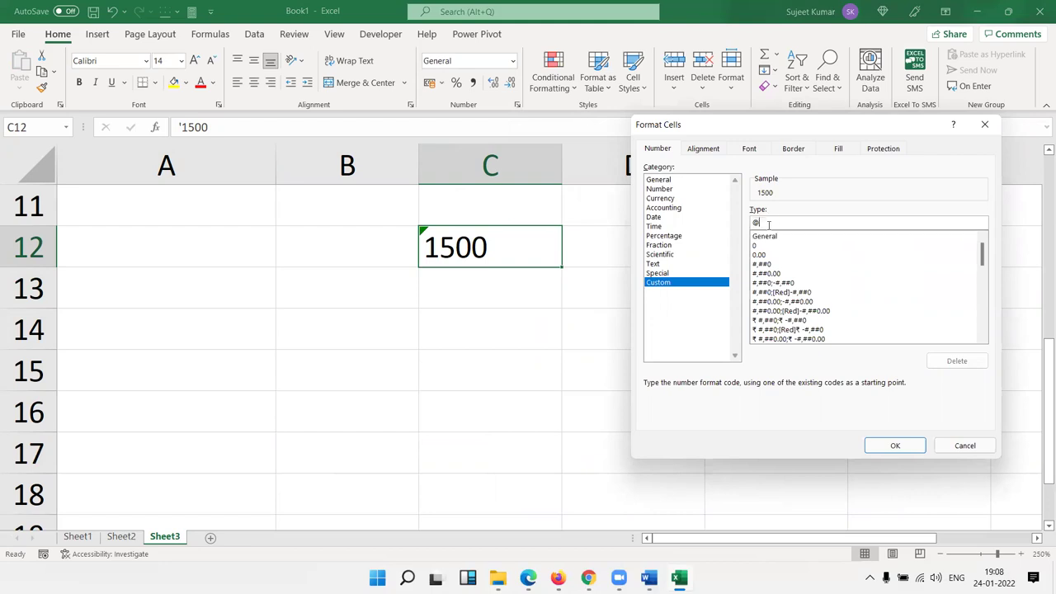
type("**")
left_click(897, 446)
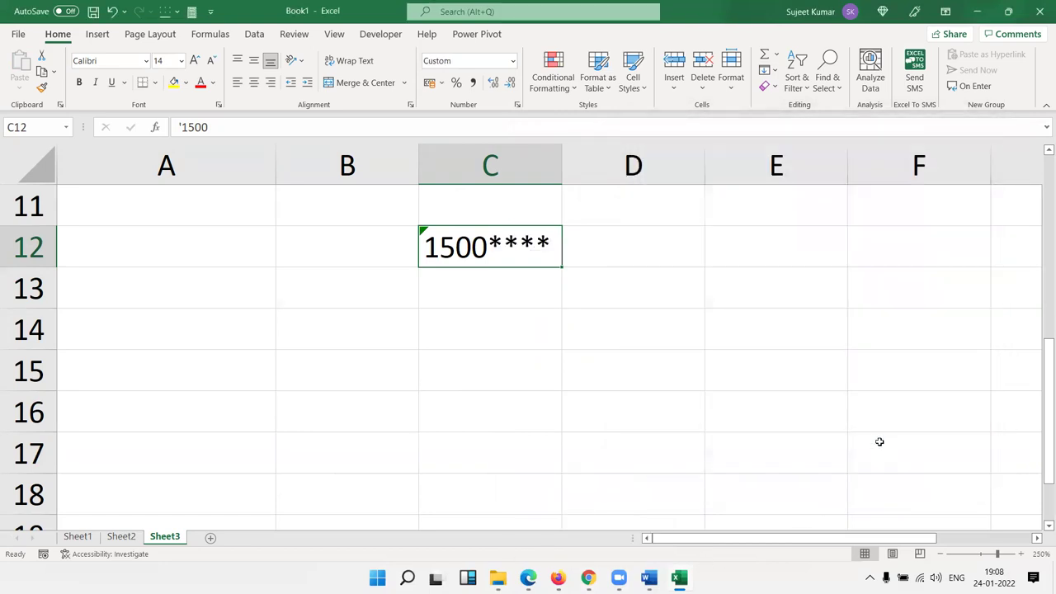
Widen column C, then narrow it, to show the asterisk fill adapting.
left_click_drag(562, 165, 661, 165)
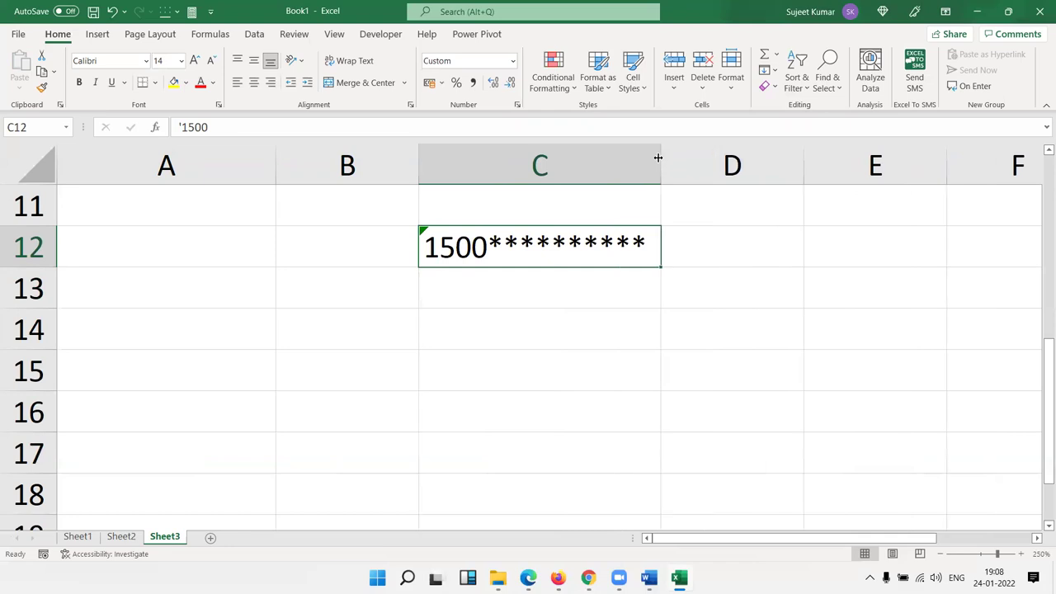
left_click(571, 153)
left_click_drag(660, 162, 569, 139)
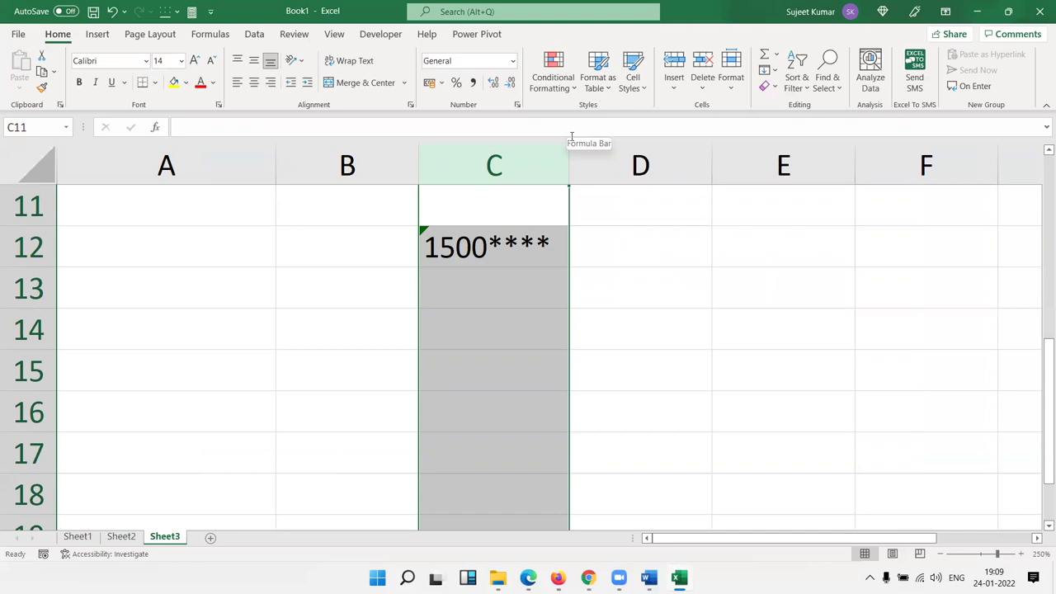
Enter the time 10:20 in cell A14.
left_click(529, 242)
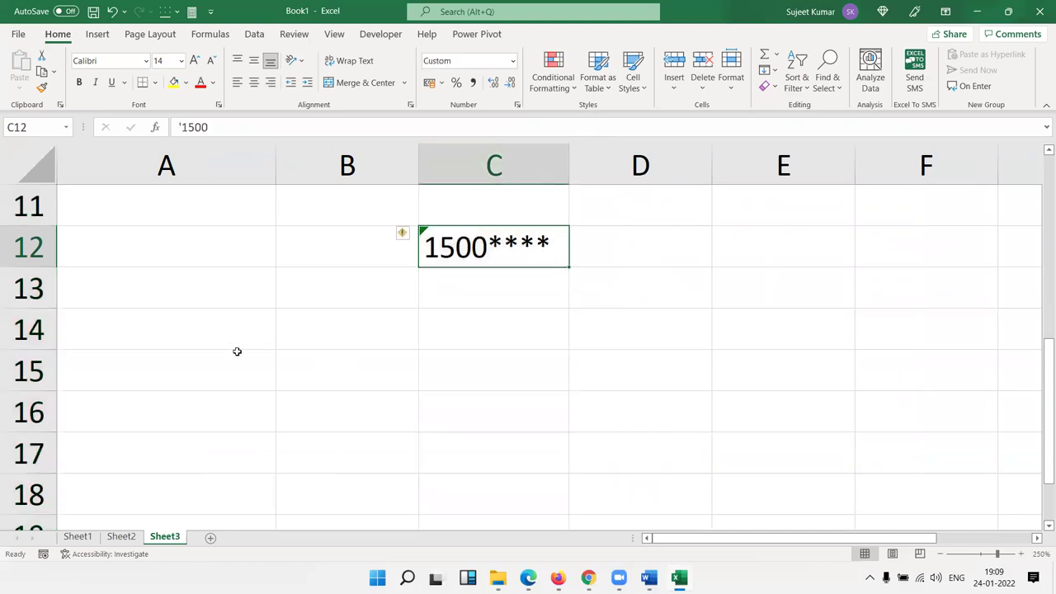
left_click(194, 348)
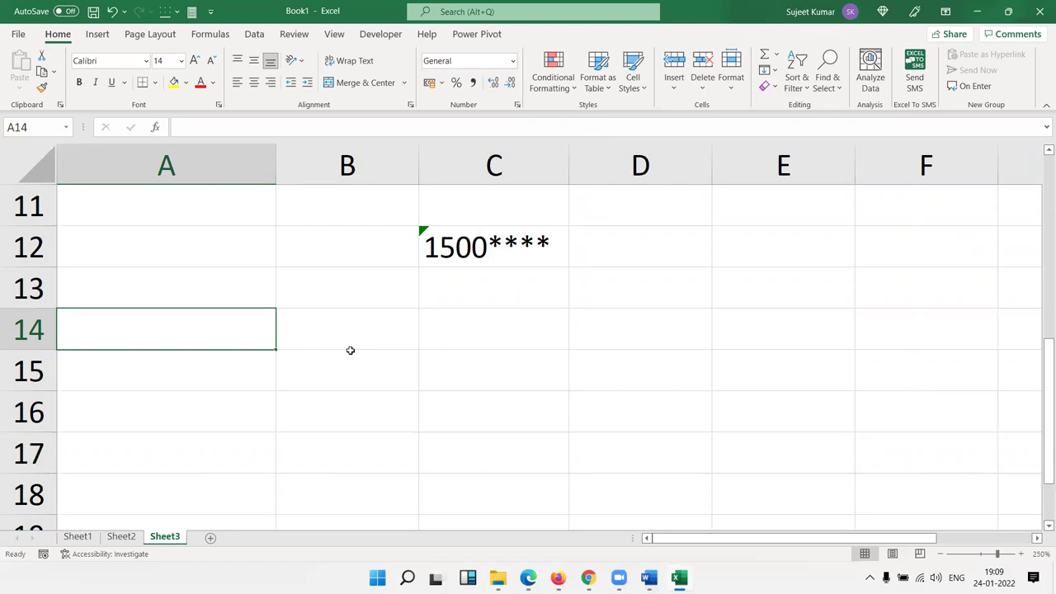
type("10:20")
left_click(350, 350)
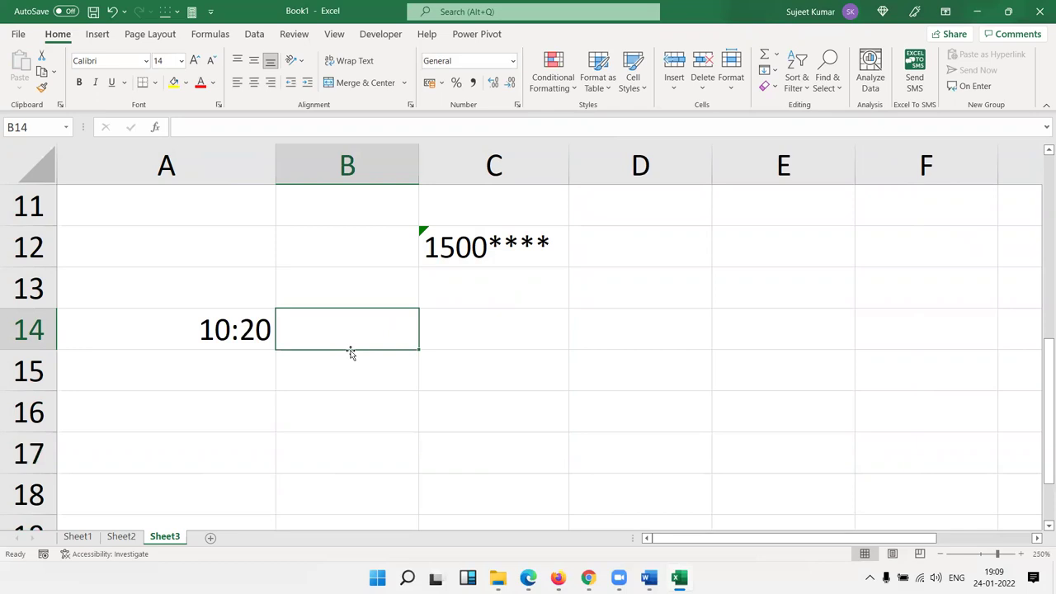
type("=")
key("Escape")
key("Left")
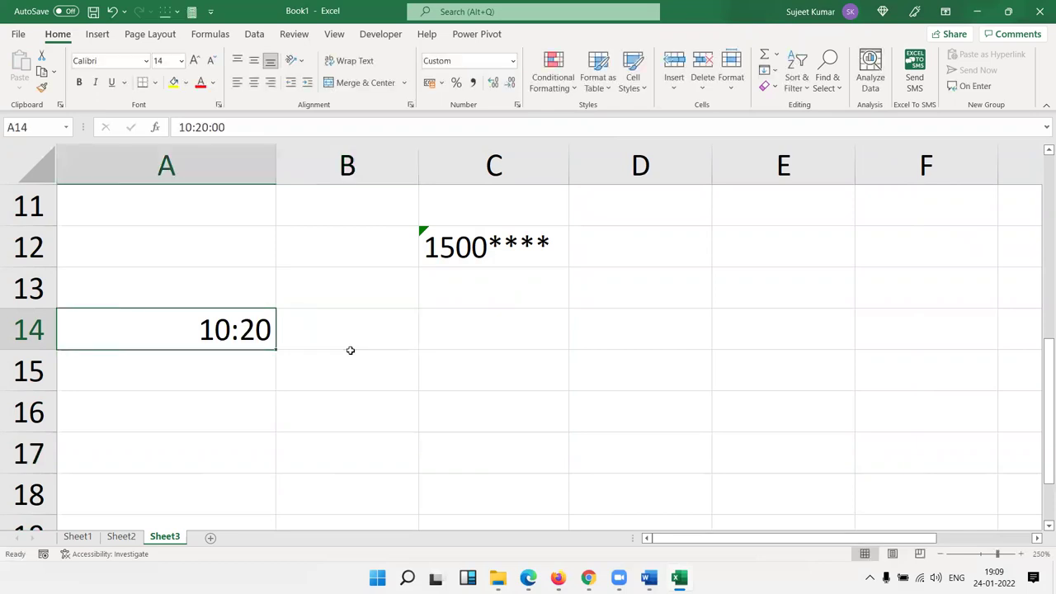
Format A14 as [m] to show 620 minutes, then as [s] to show 37200 seconds.
left_click(517, 105)
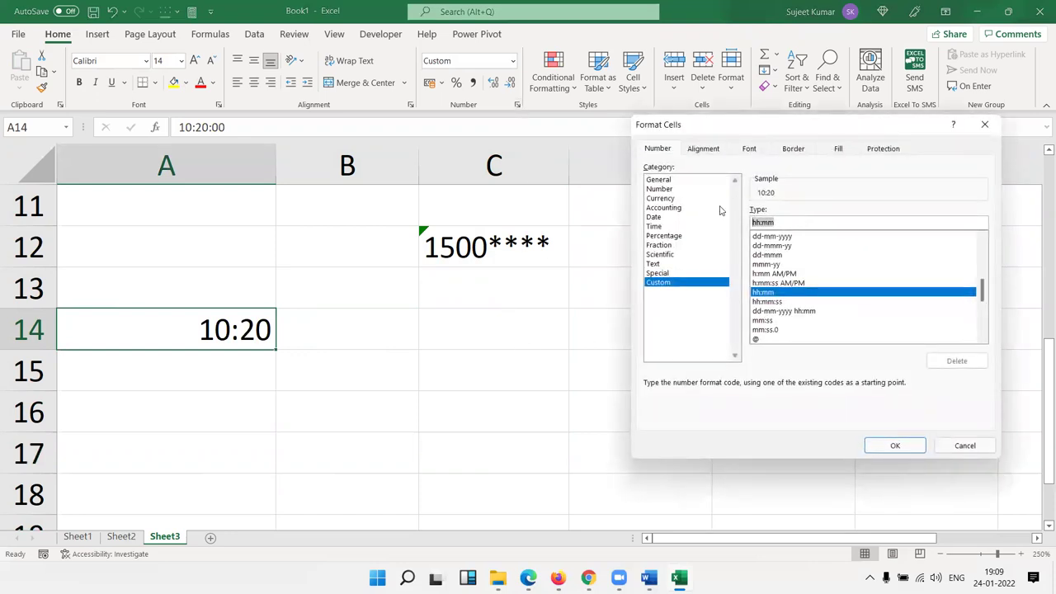
type("[m")
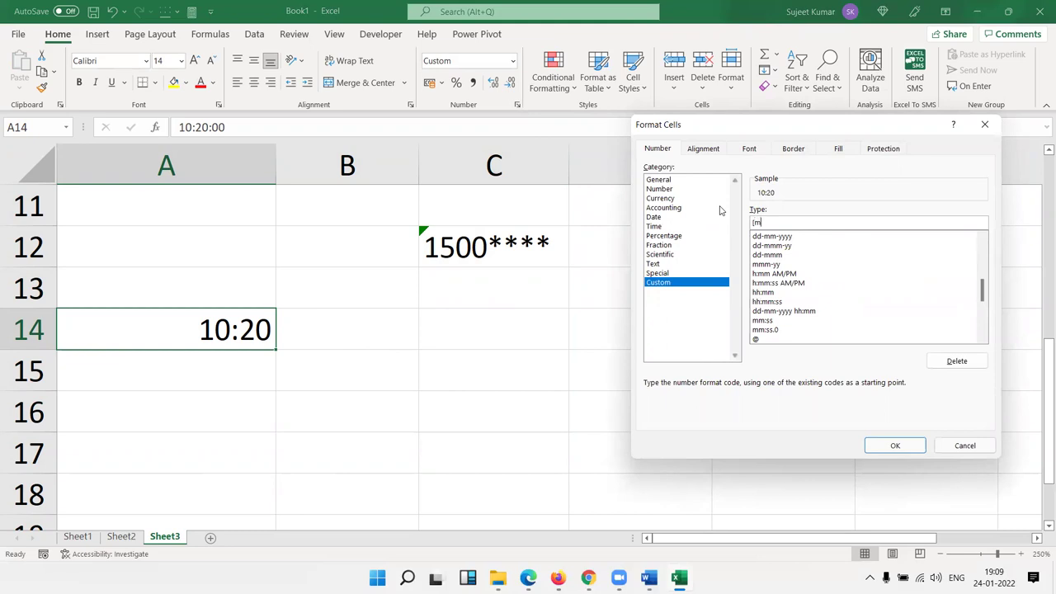
type("]")
key("Return")
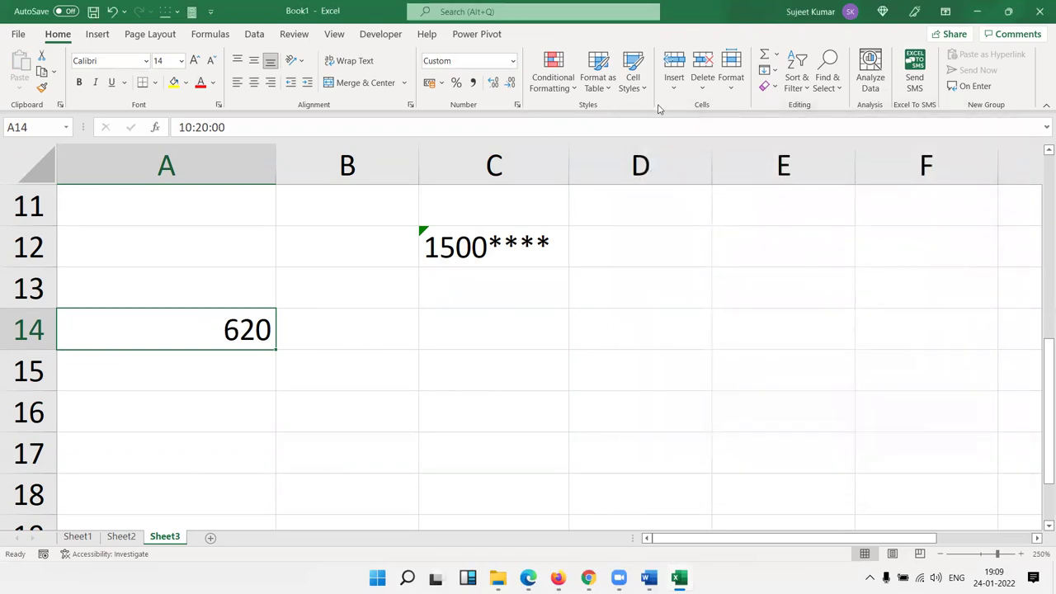
left_click(517, 105)
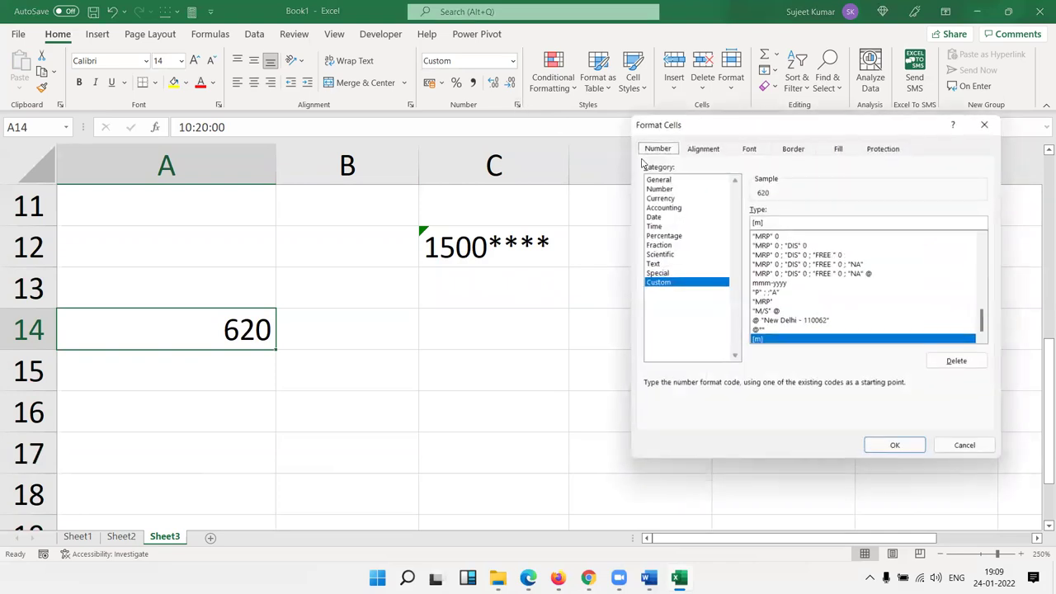
left_click(759, 222)
left_click(760, 223)
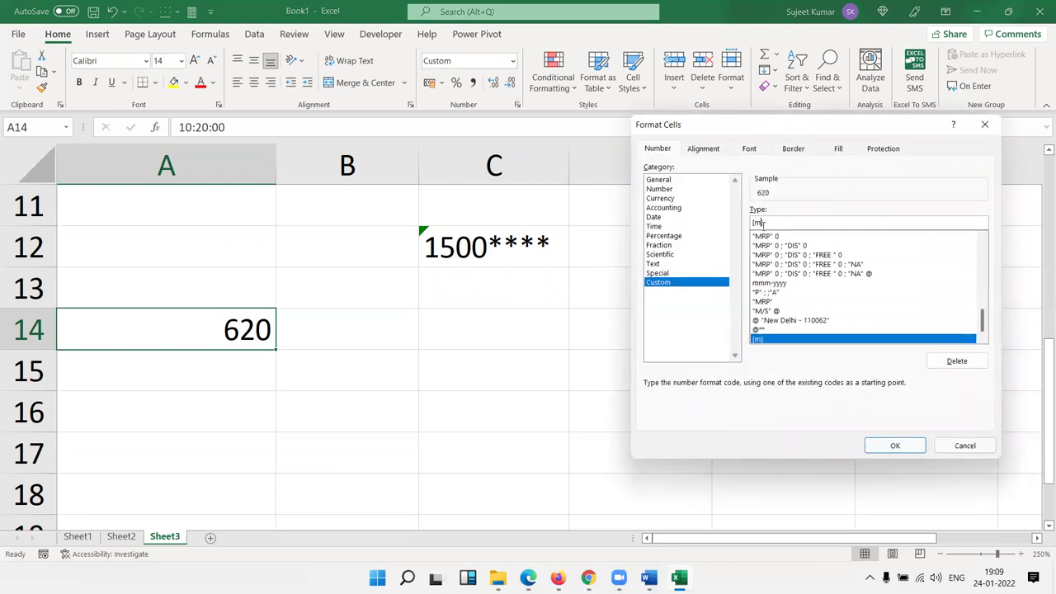
key("BackSpace")
type("s")
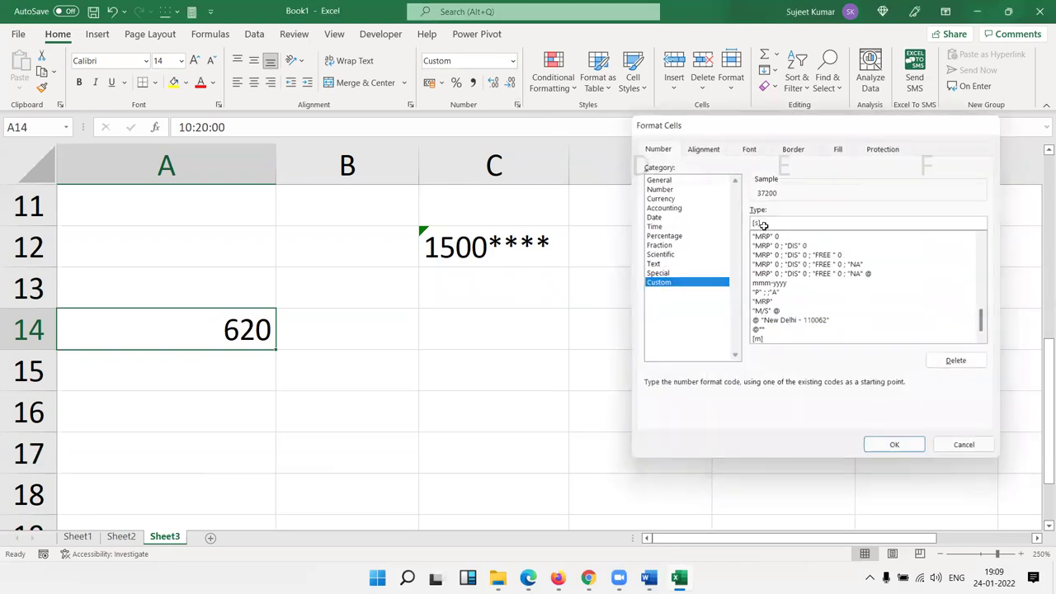
key("Return")
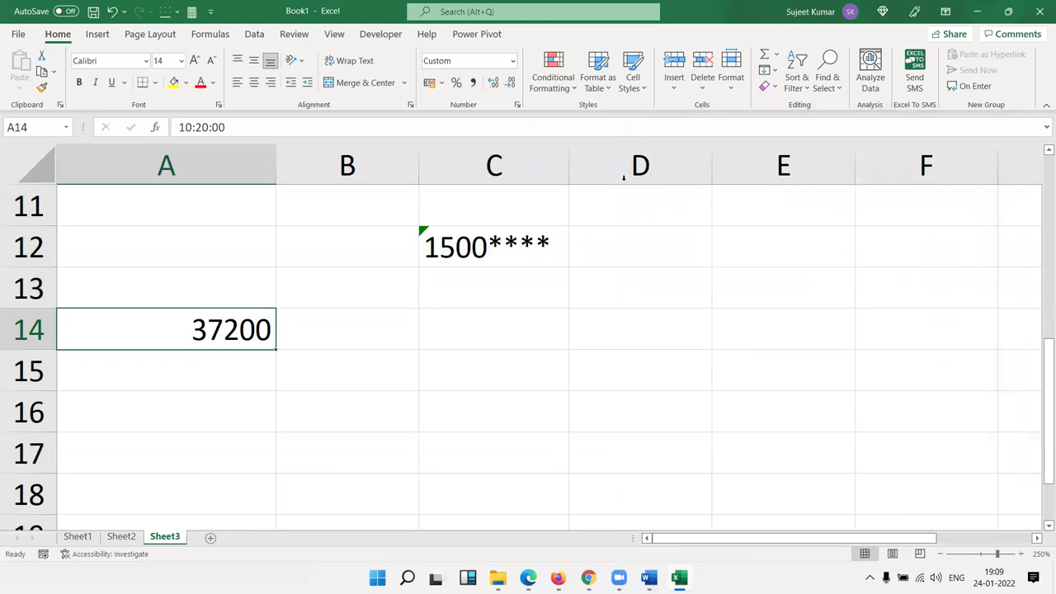
Toggle A14 between its displays with undo/redo and show-values, ending back at 10:20.
left_click(218, 105)
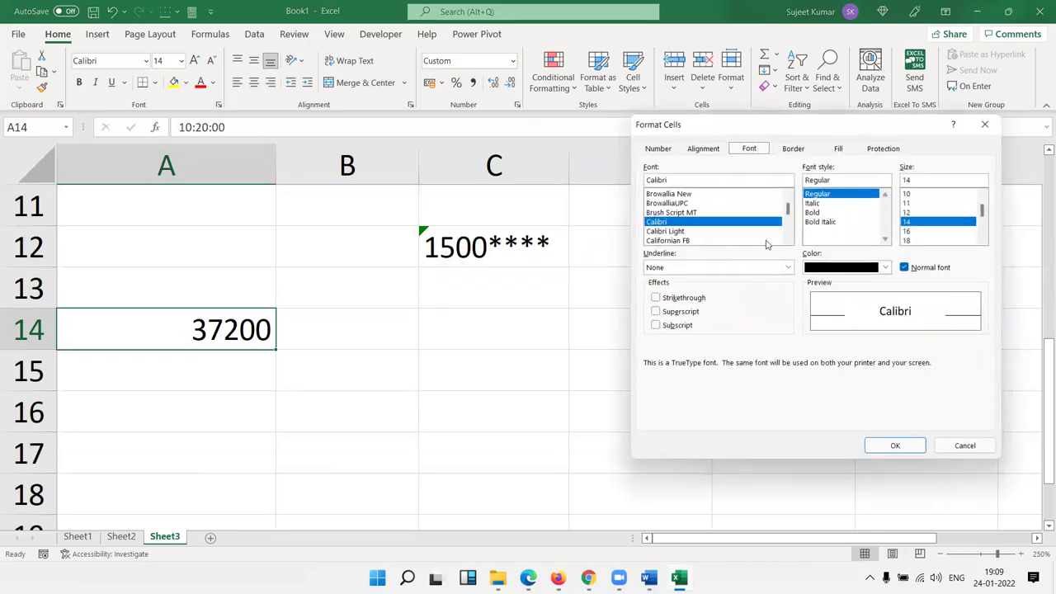
left_click(648, 151)
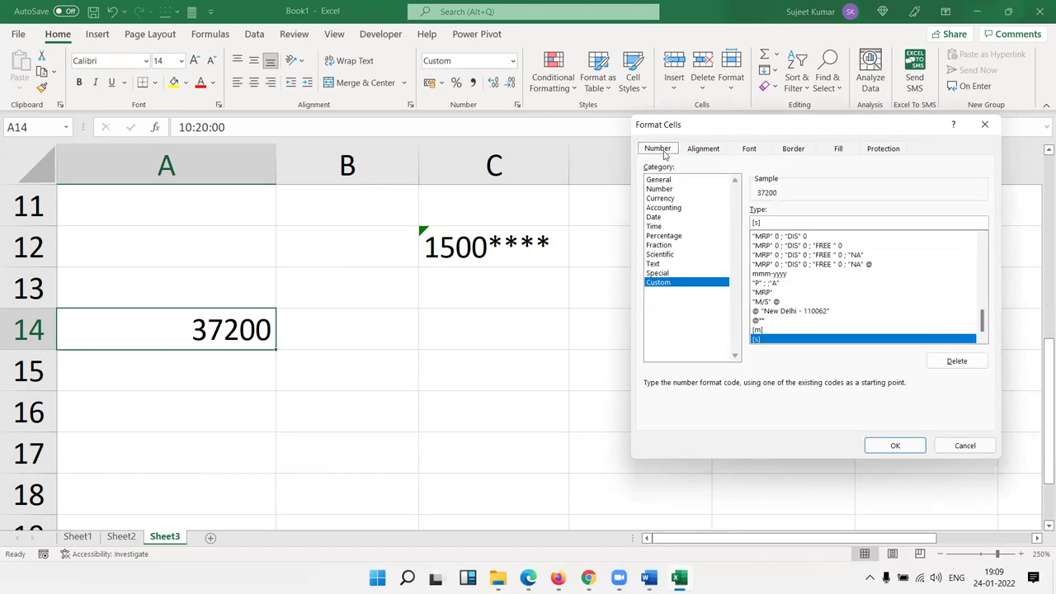
key("Escape")
key("ctrl+z")
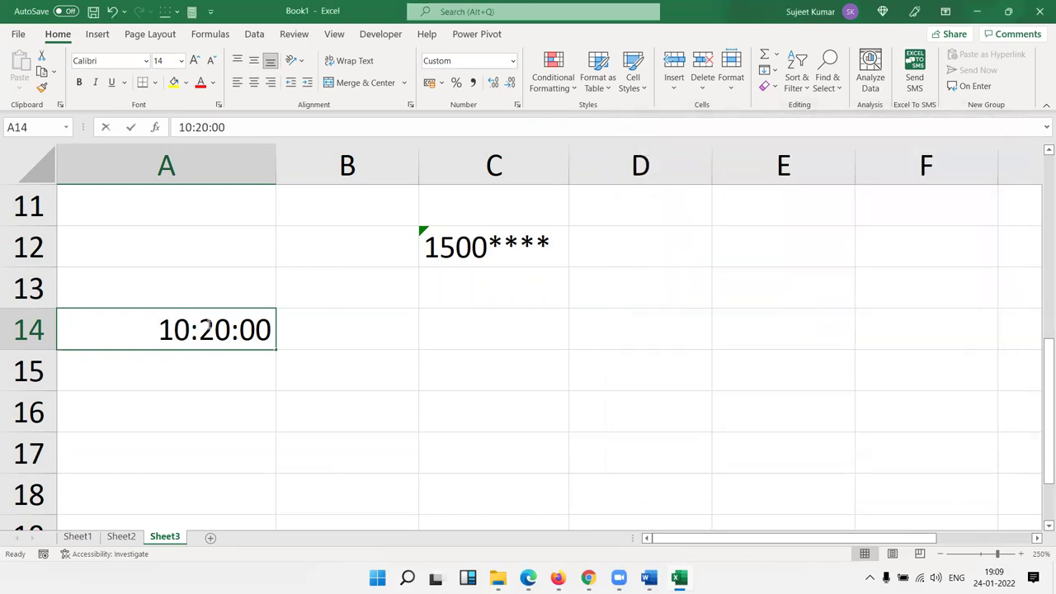
key("ctrl+y")
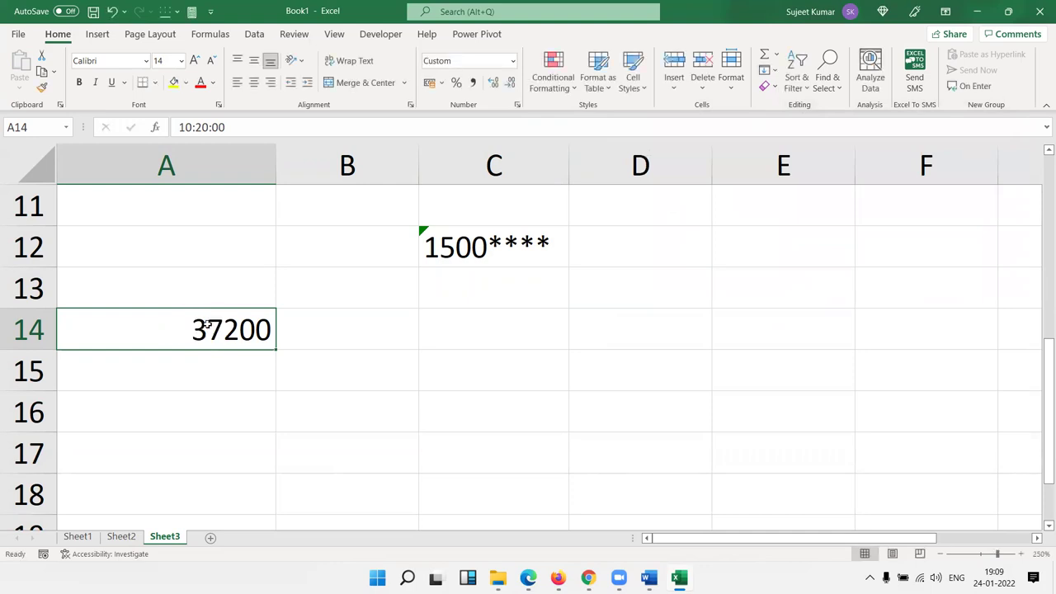
key("ctrl+shift+asciitilde")
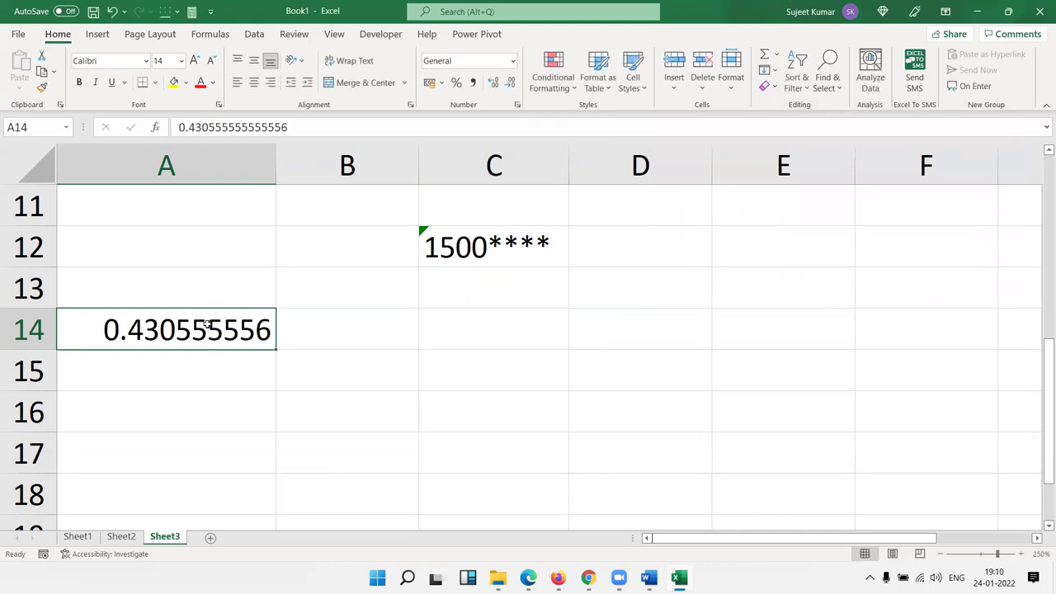
key("ctrl+z")
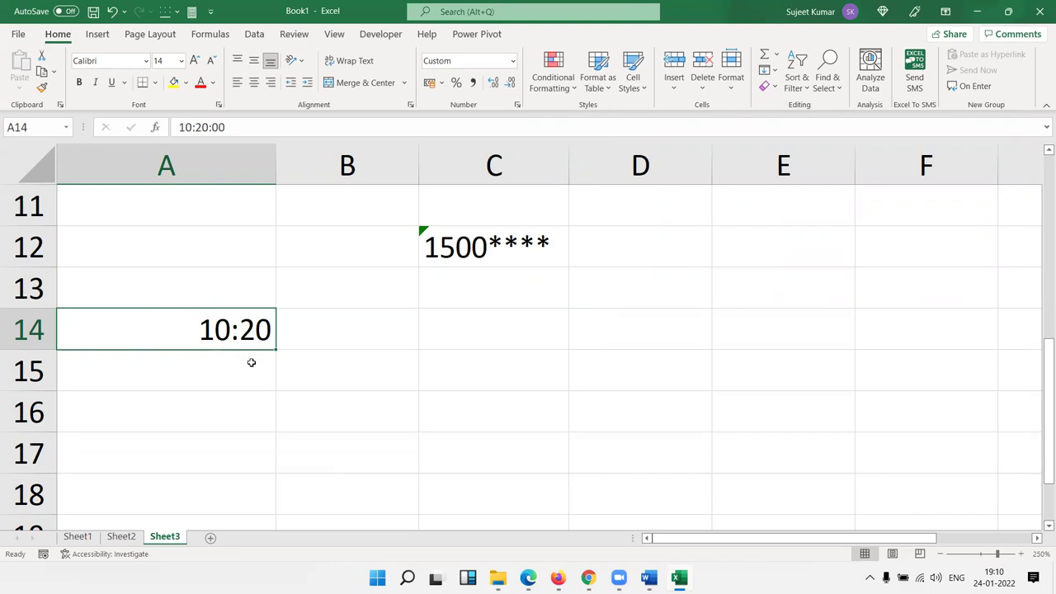
Enter =TEXT(A14,"[m]") in B14 so it shows 620.
left_click(330, 343)
type("=")
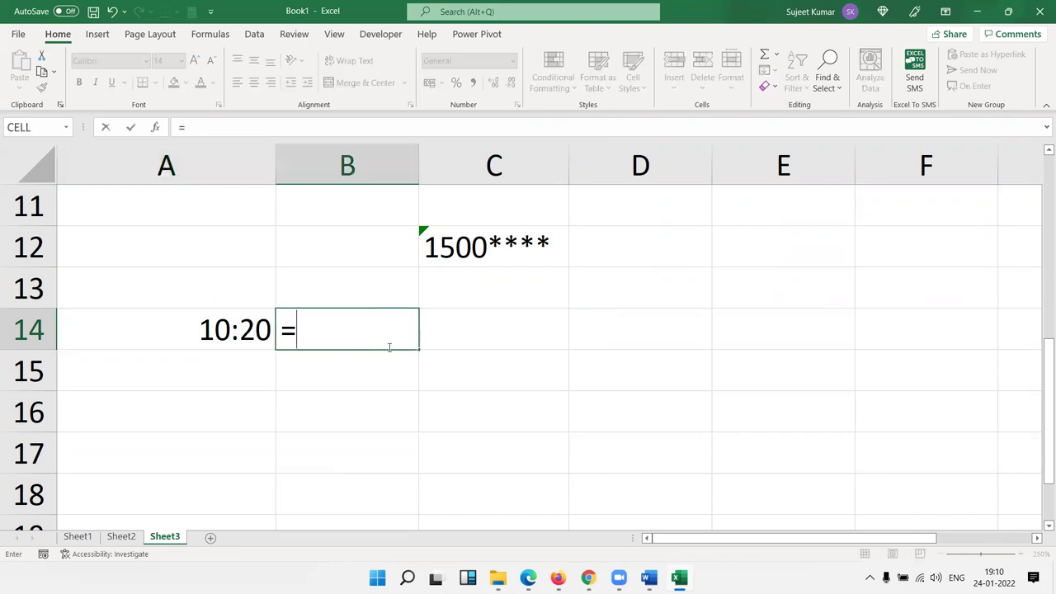
type("tr")
key("BackSpace")
type("e")
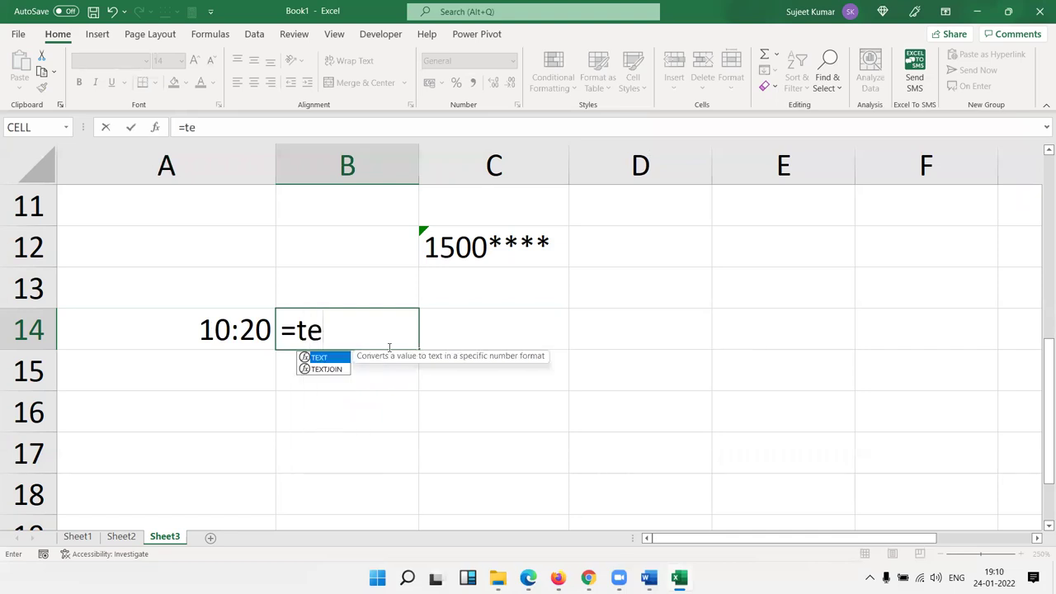
key("Tab")
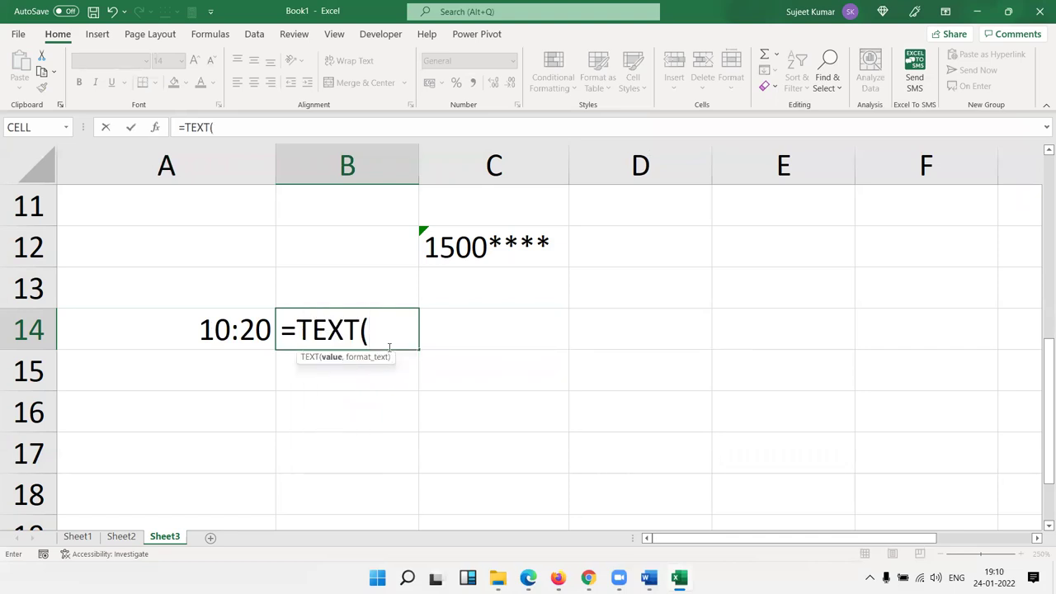
key("Escape")
type("=te")
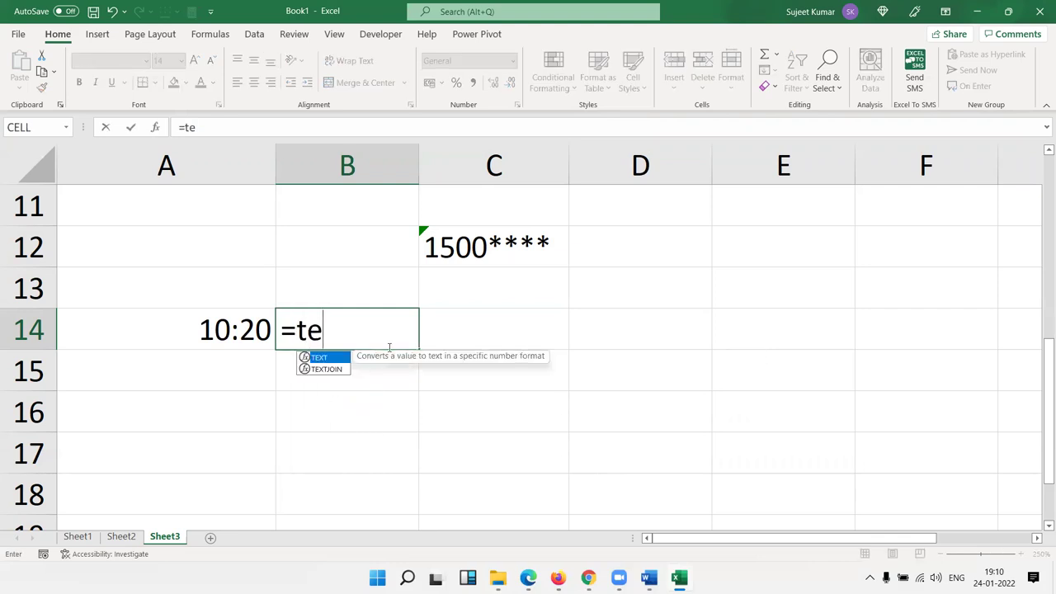
key("Down")
key("Up")
key("Tab")
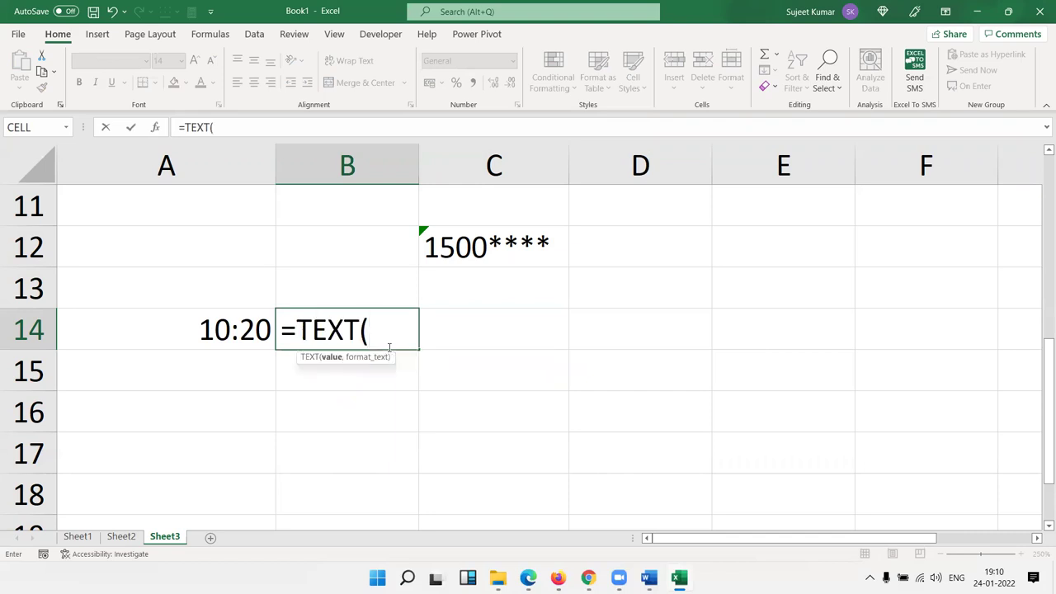
left_click(220, 332)
type(",\"")
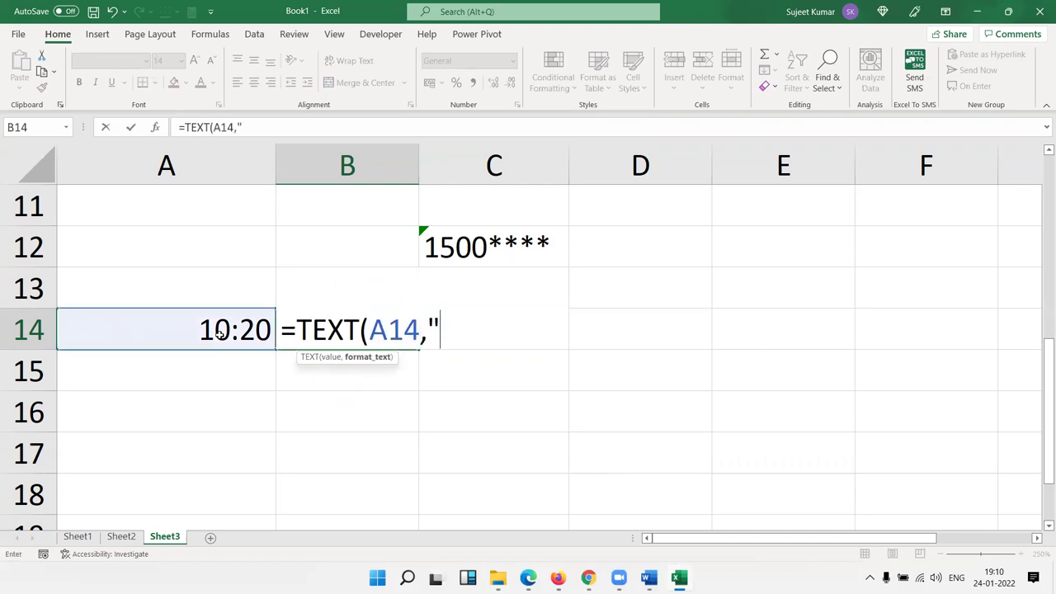
type("[m]\"")
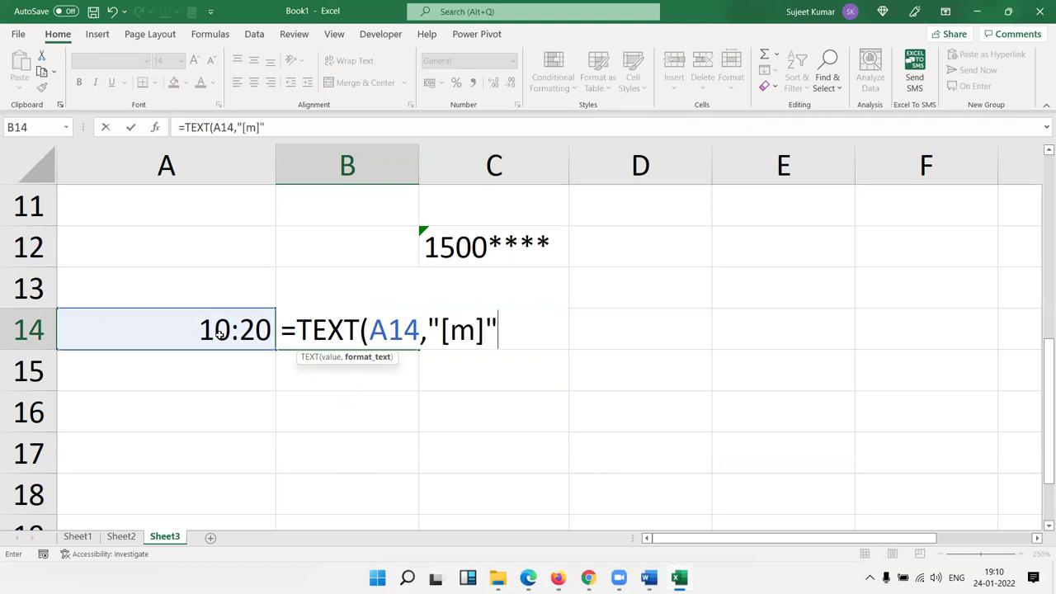
type(")")
key("Return")
key("Return")
Reopen B14's formula to highlight the [m] format code, leaving it unchanged.
key("Up")
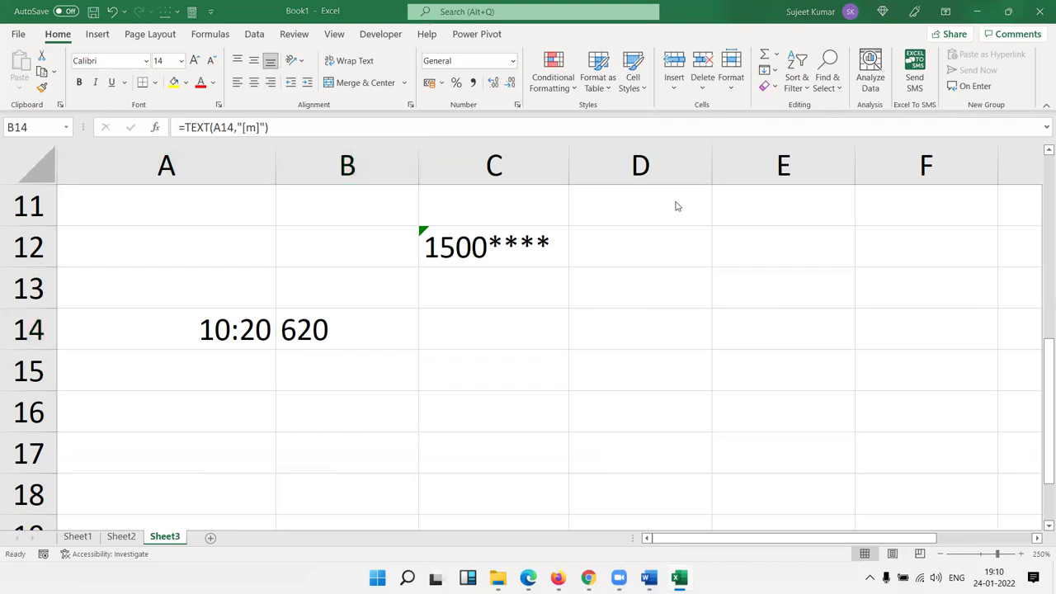
double_click(377, 333)
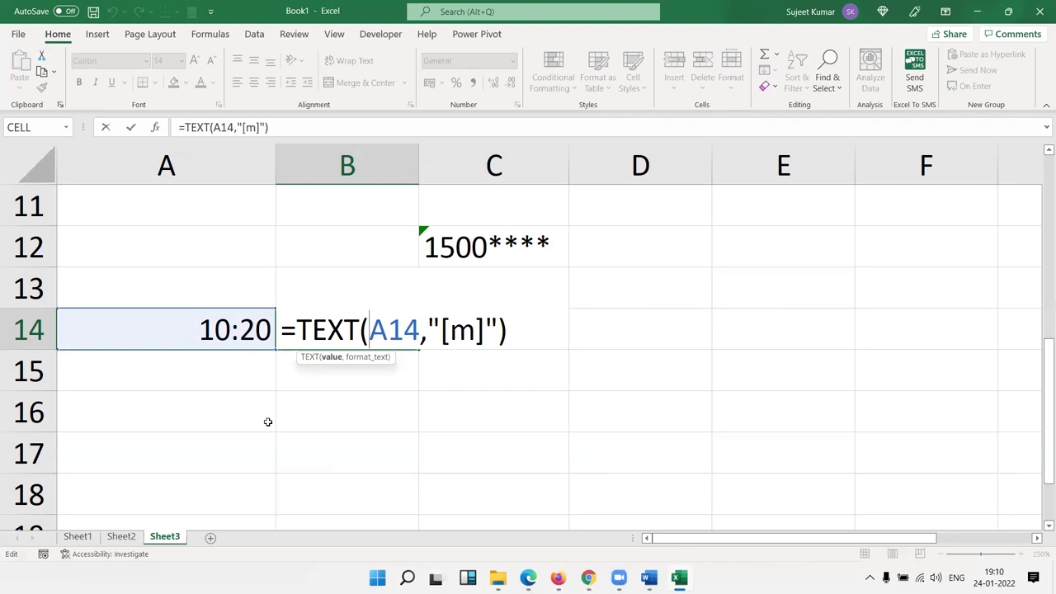
left_click(448, 330)
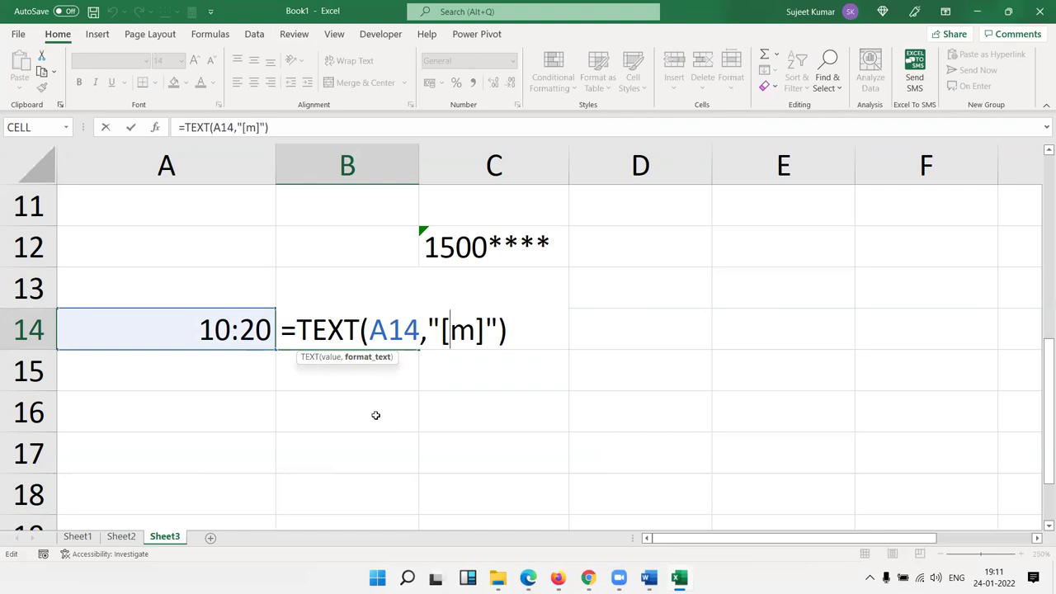
left_click_drag(442, 330, 486, 328)
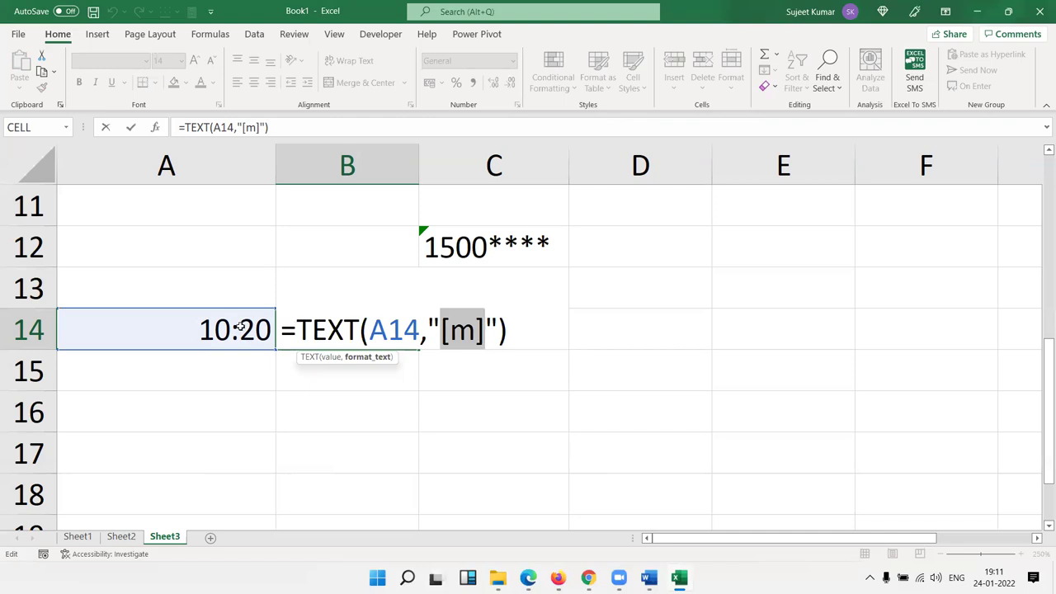
key("Return")
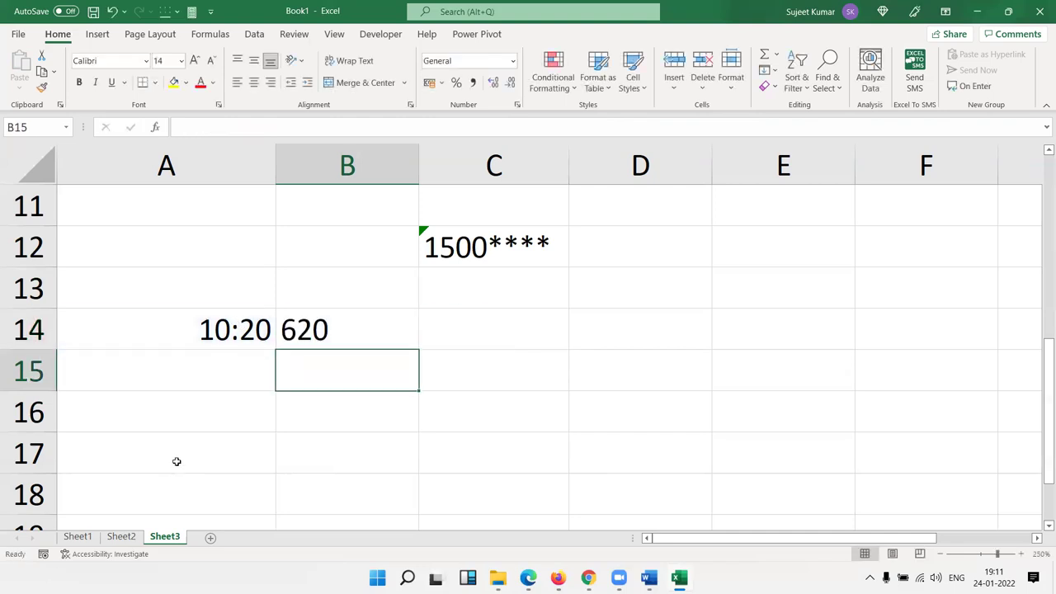
Label A22 Password and enter a sample numeric password in B22.
scroll(186, 458, "down", 3)
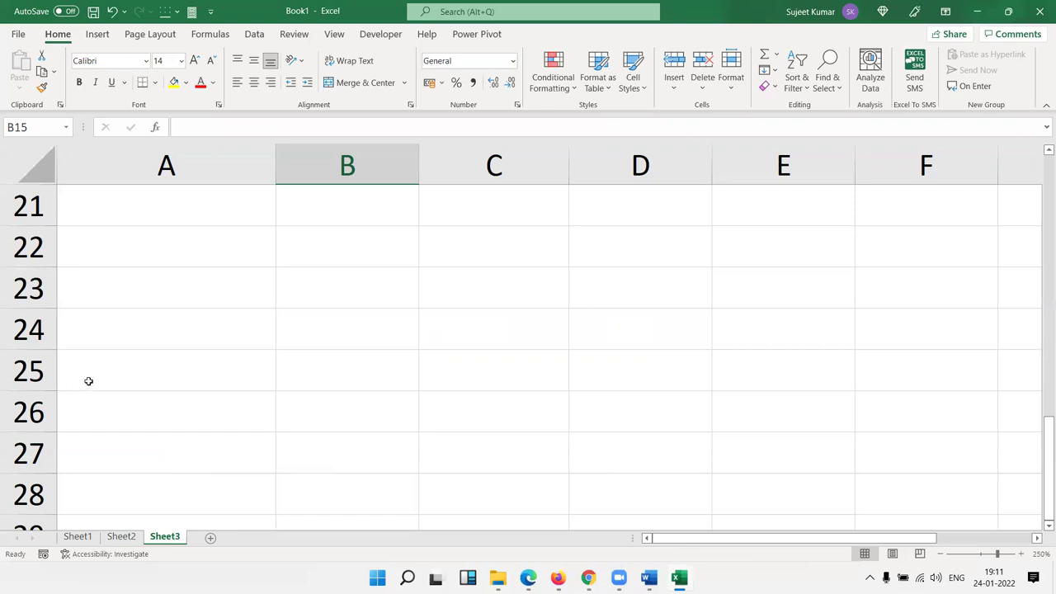
left_click(264, 249)
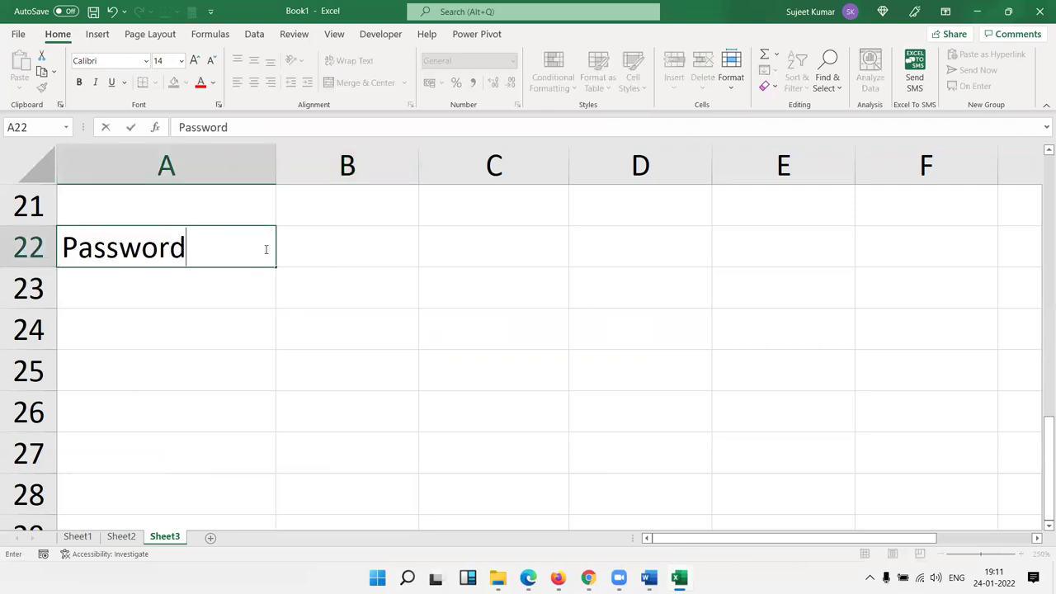
key("Tab")
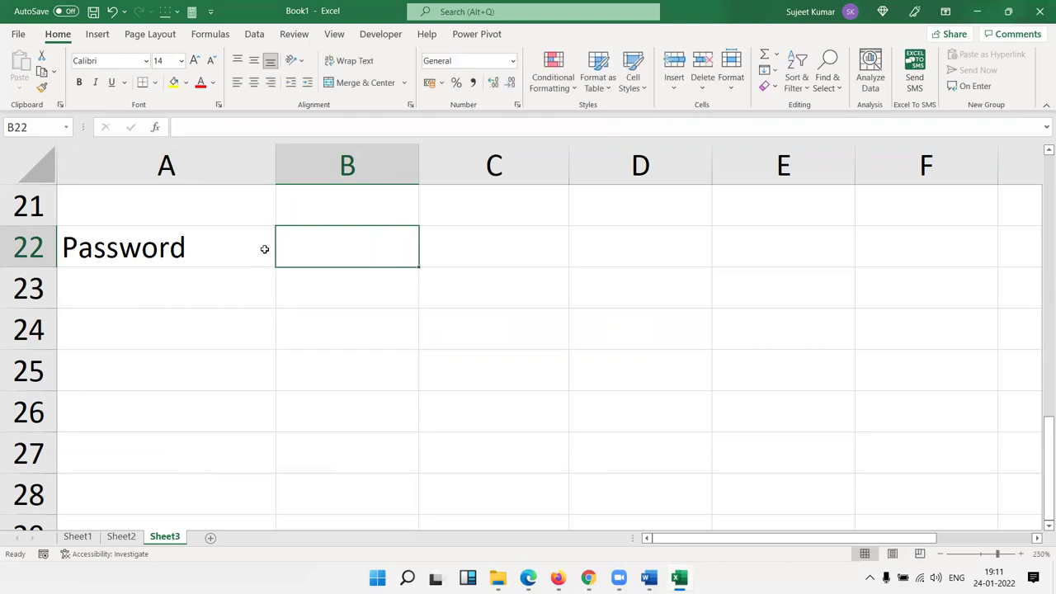
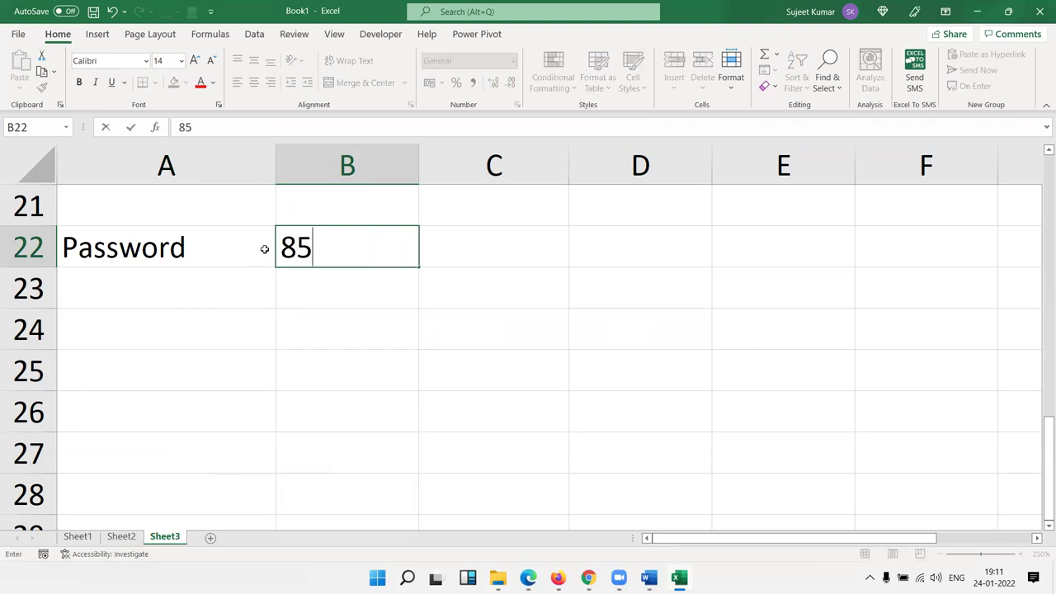
key("Return")
Start retyping B22 as asterisks, then cancel the overwrite.
key("Up")
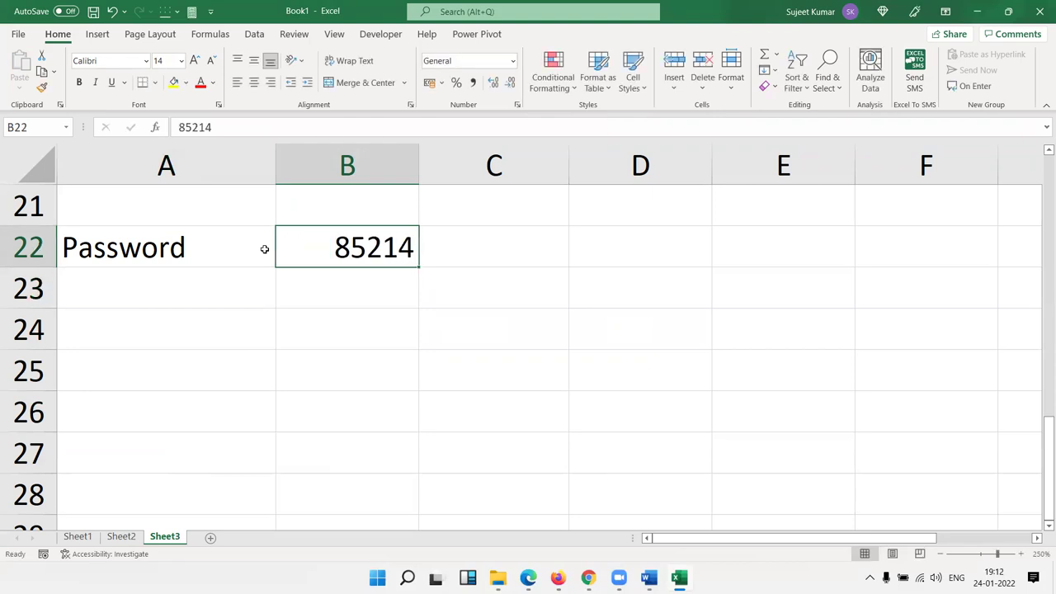
type("*******")
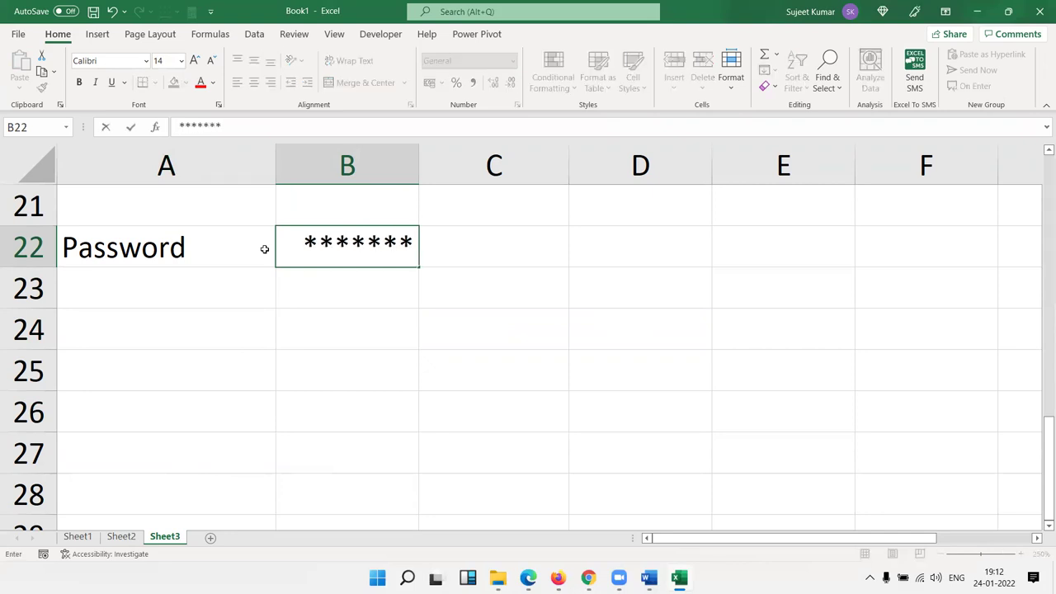
key("Escape")
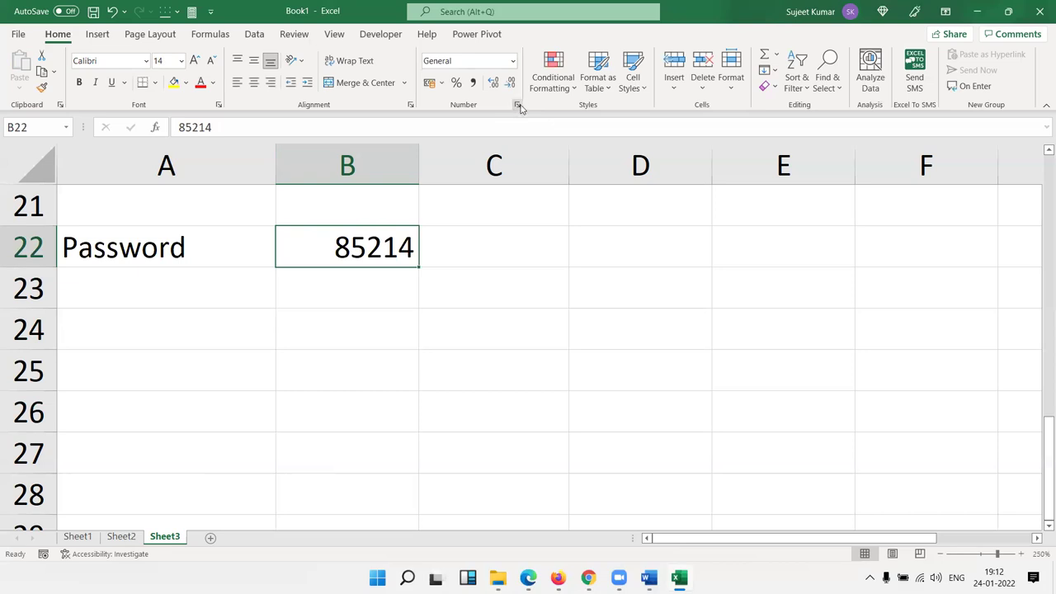
Replace B22's General format with a custom code that masks the number.
left_click(518, 105)
left_click(659, 282)
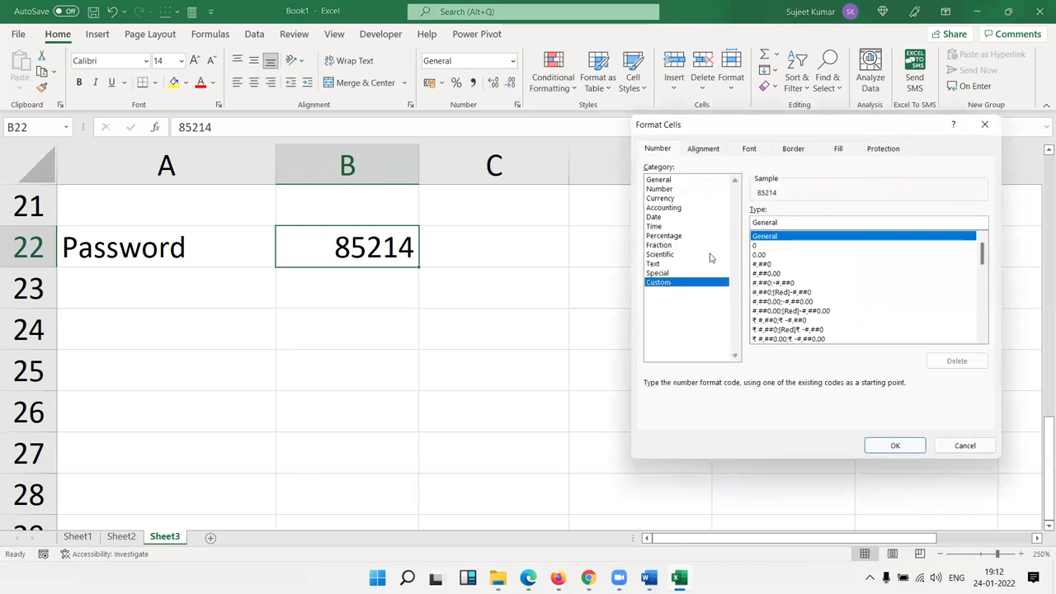
left_click(770, 223)
double_click(770, 223)
key("BackSpace")
type(";;;")
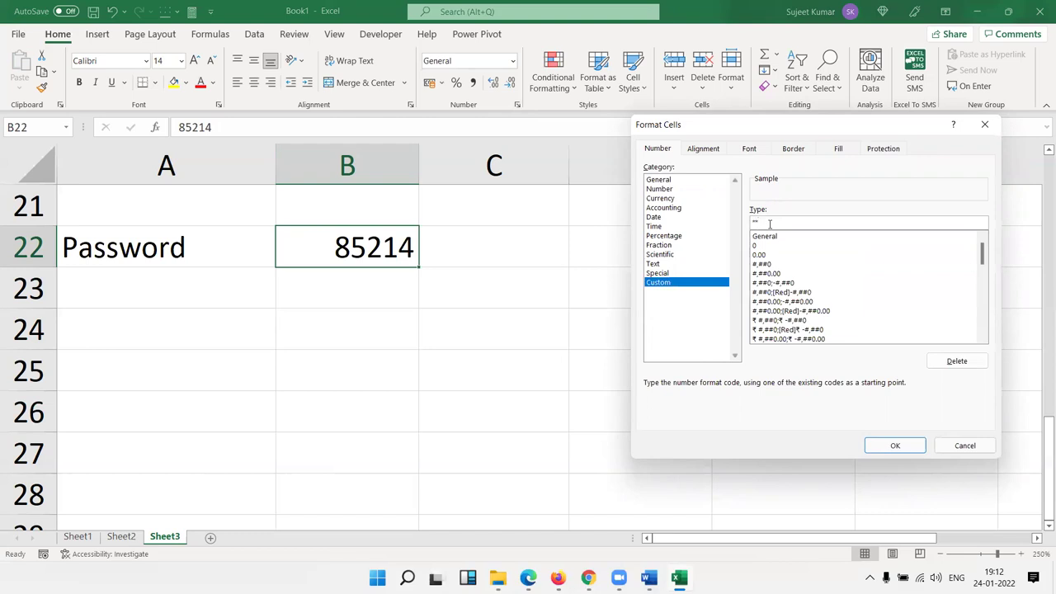
key("Return")
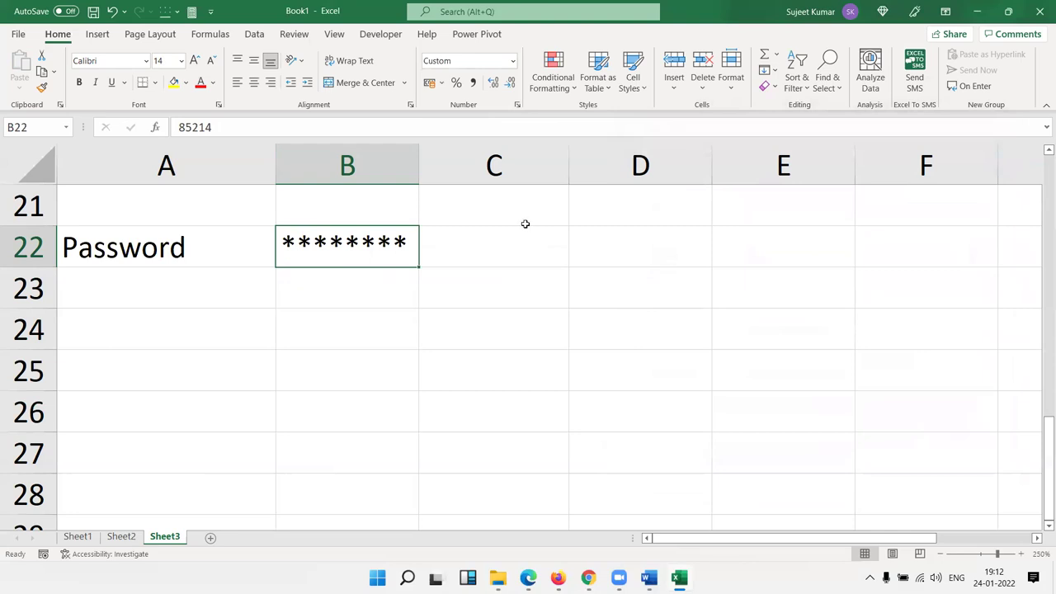
Enter a new numeric password in B22 and confirm it displays masked.
left_click(518, 105)
key("Escape")
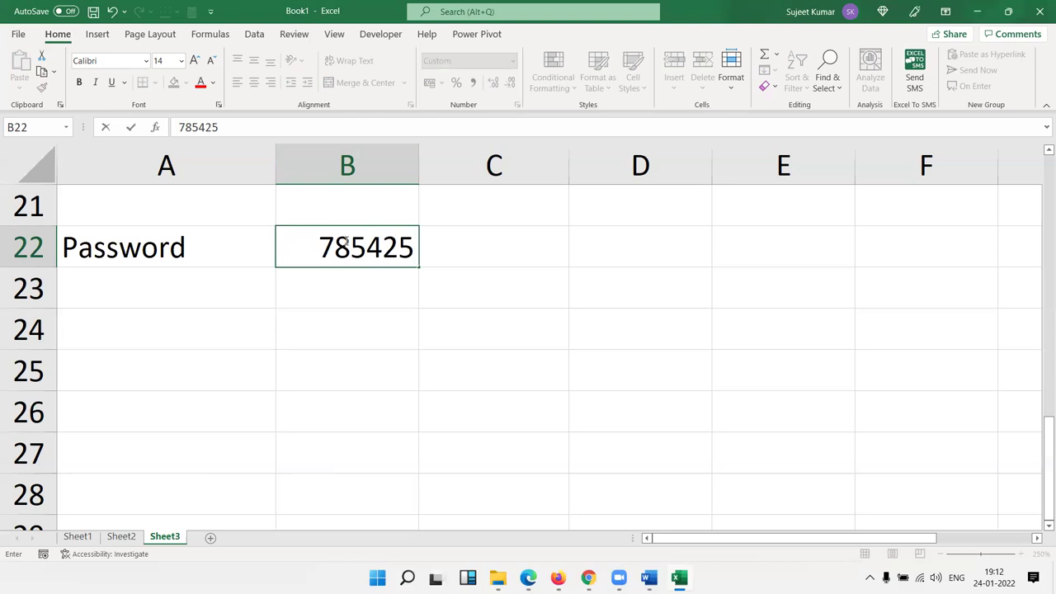
key("Return")
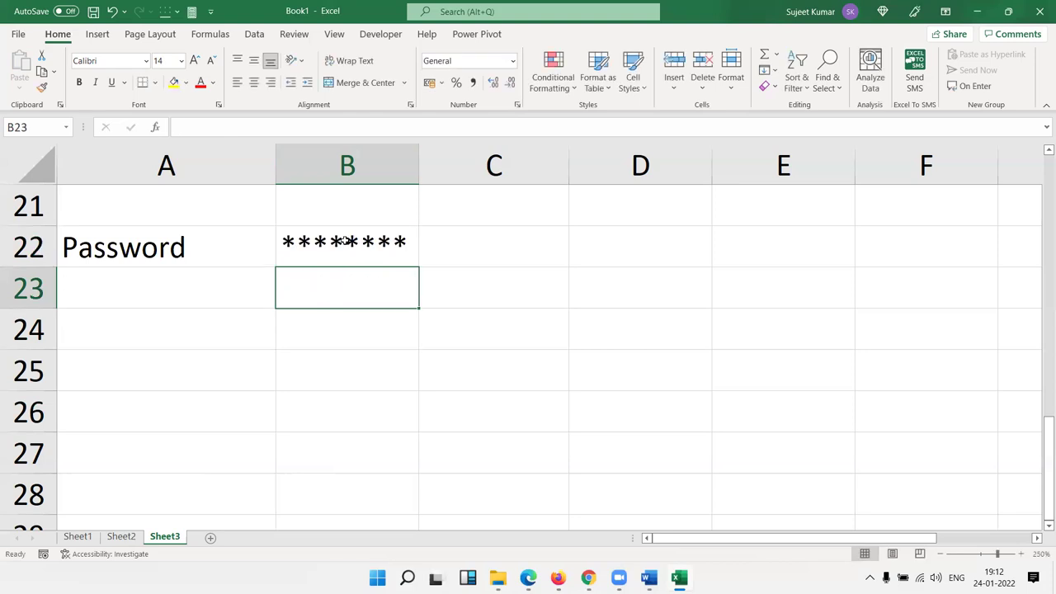
Inspect B22's hidden stored value and its custom format code.
left_click(345, 240)
left_click_drag(219, 127, 147, 128)
key("Escape")
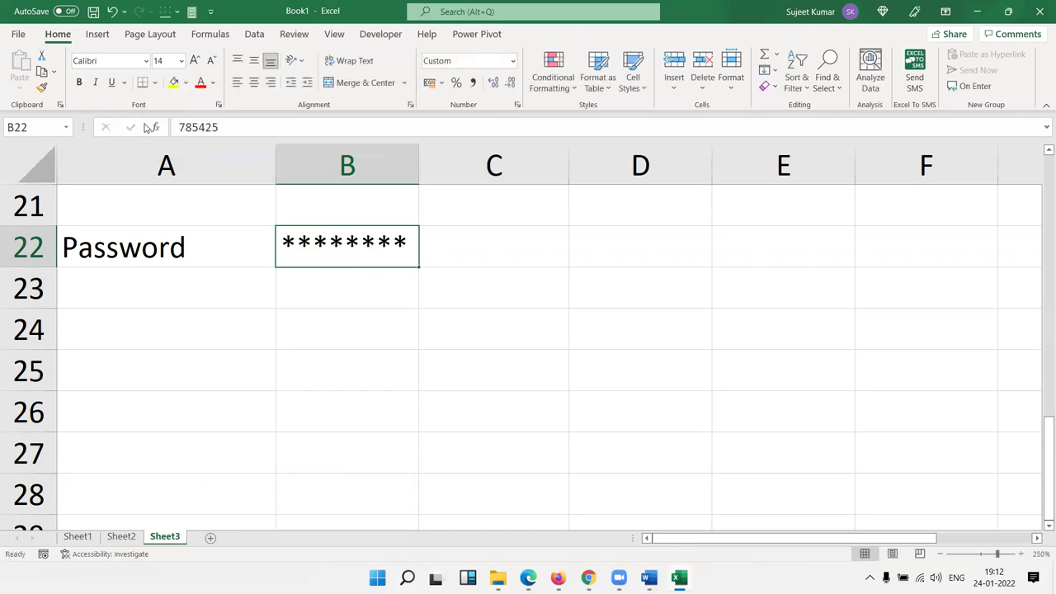
left_click(516, 103)
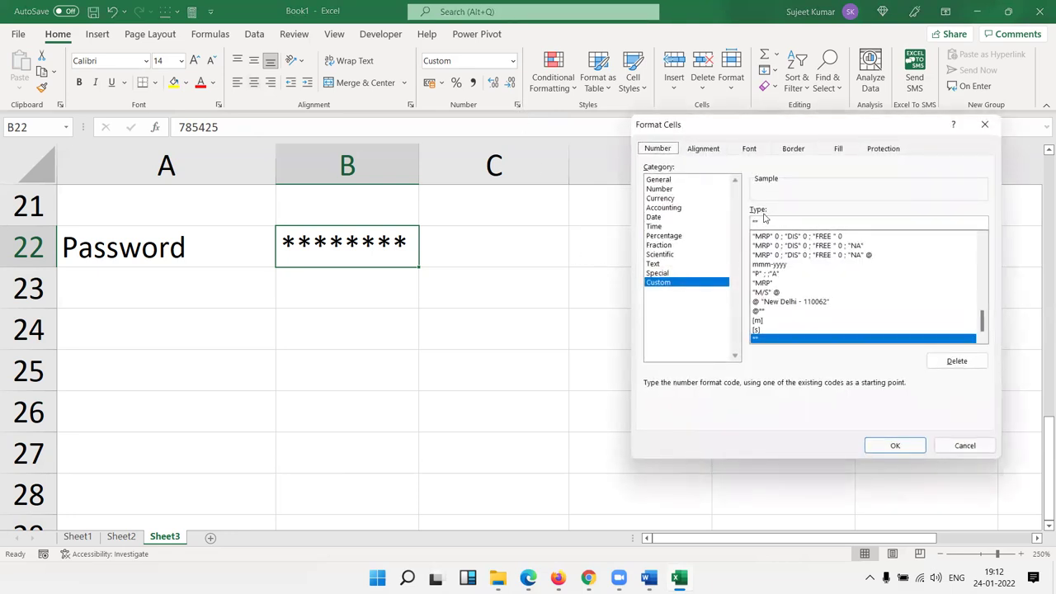
key("Escape")
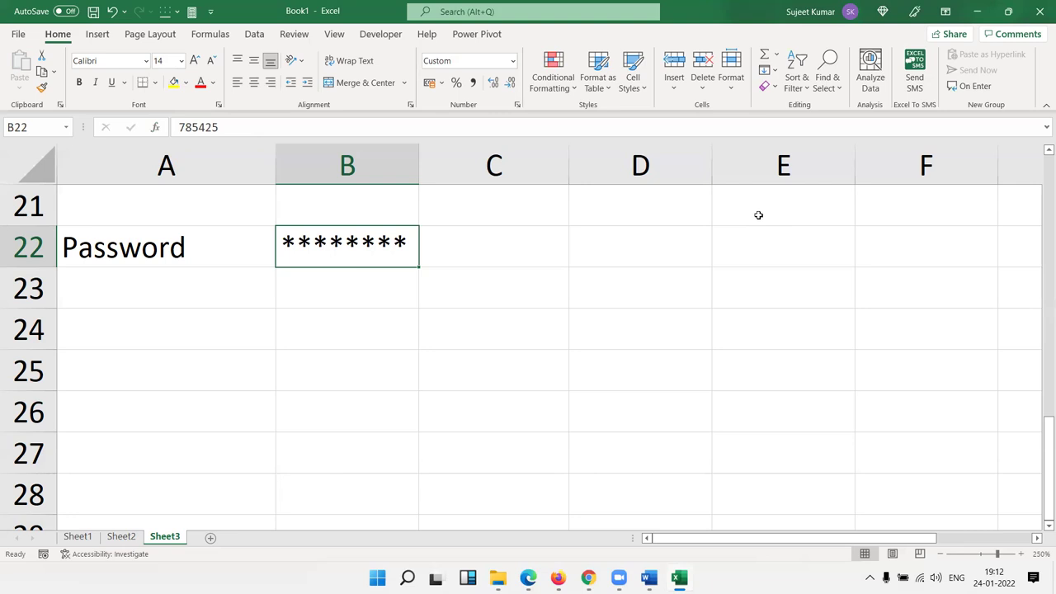
Test the mask in B22 with -251 and then a mixed text password.
key("Return")
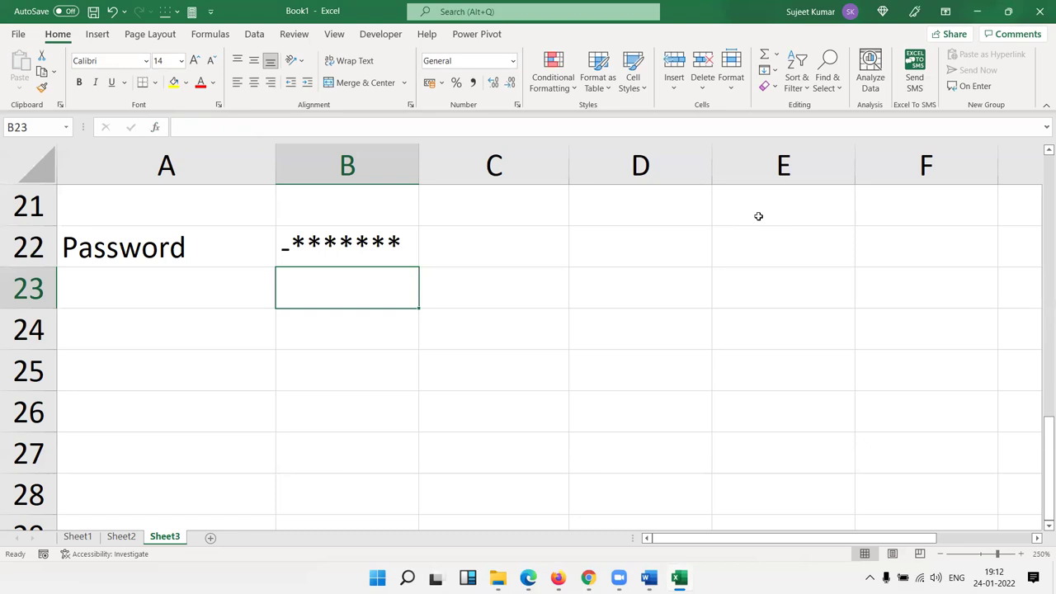
key("Up")
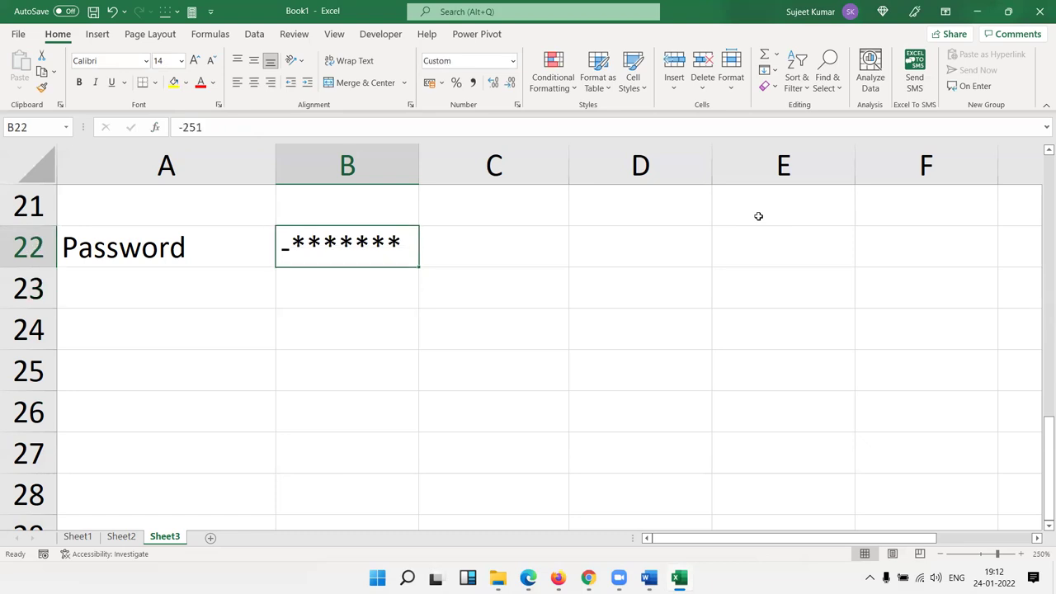
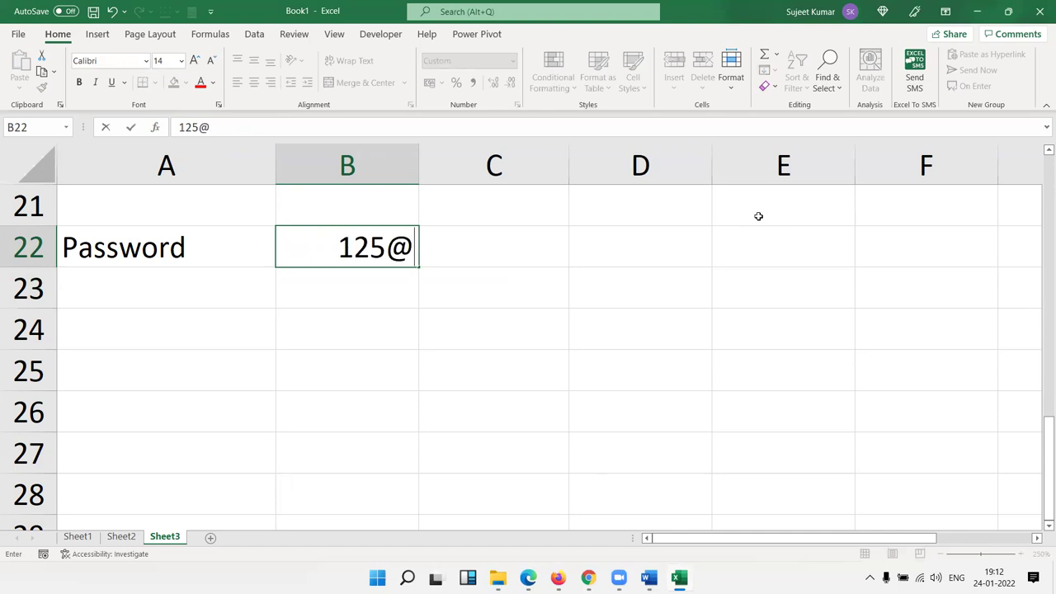
key("BackSpace")
key("BackSpace")
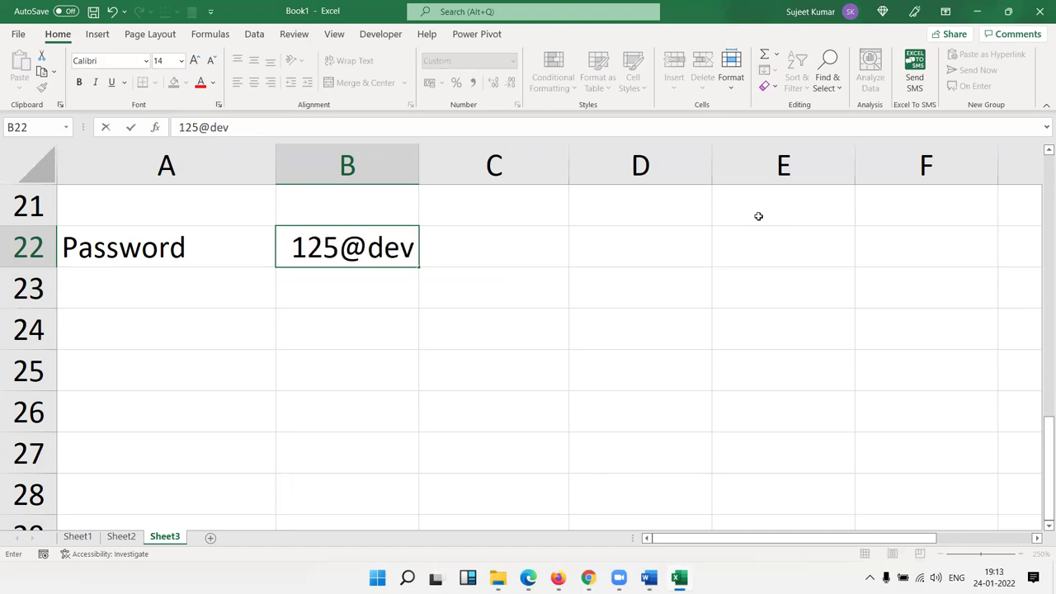
key("Return")
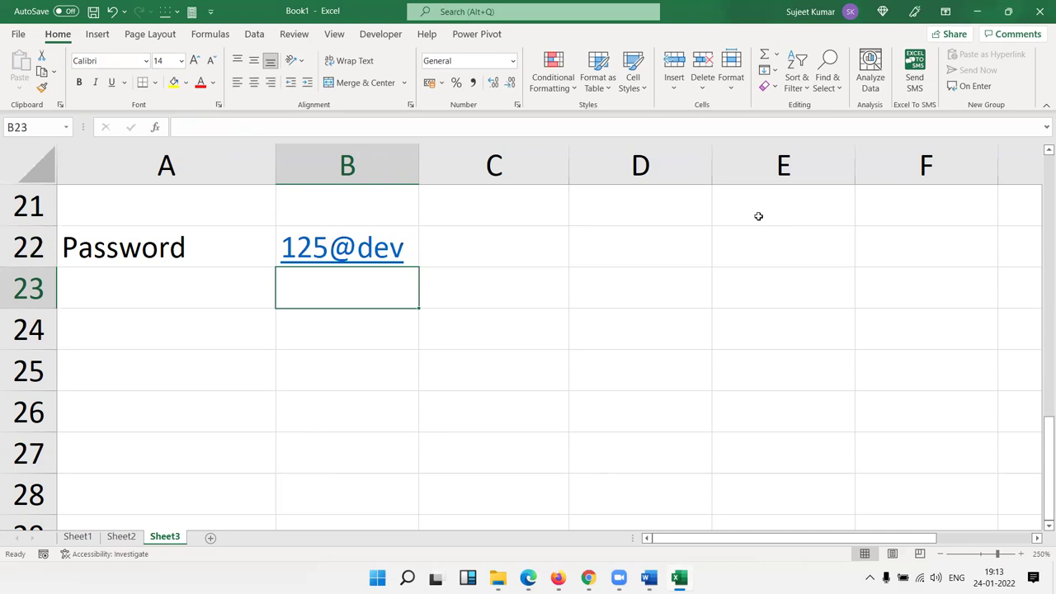
Enter another text password, then a numeric password that shows masked again.
key("Up")
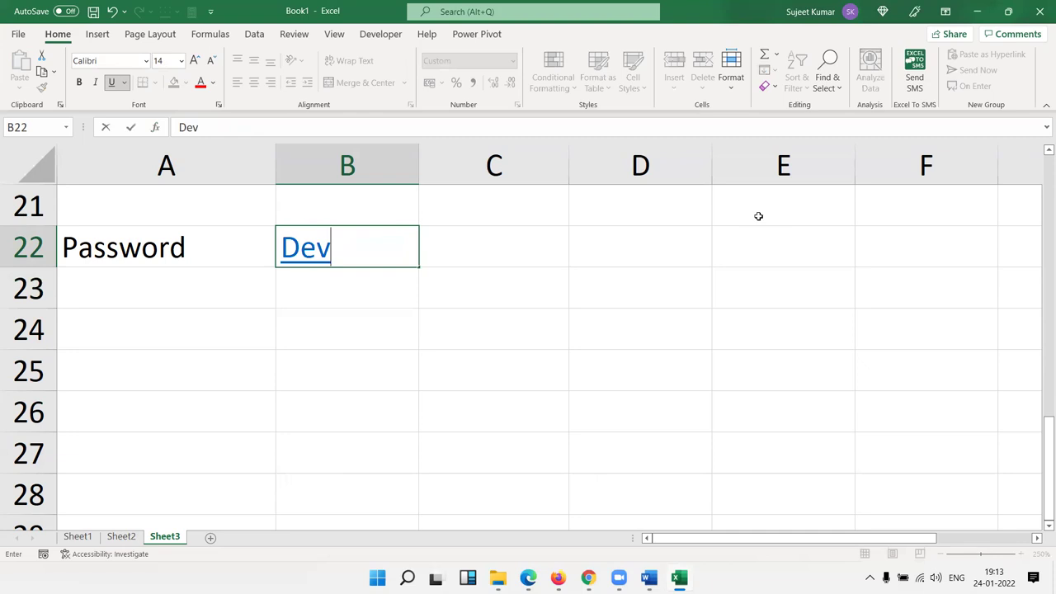
key("Return")
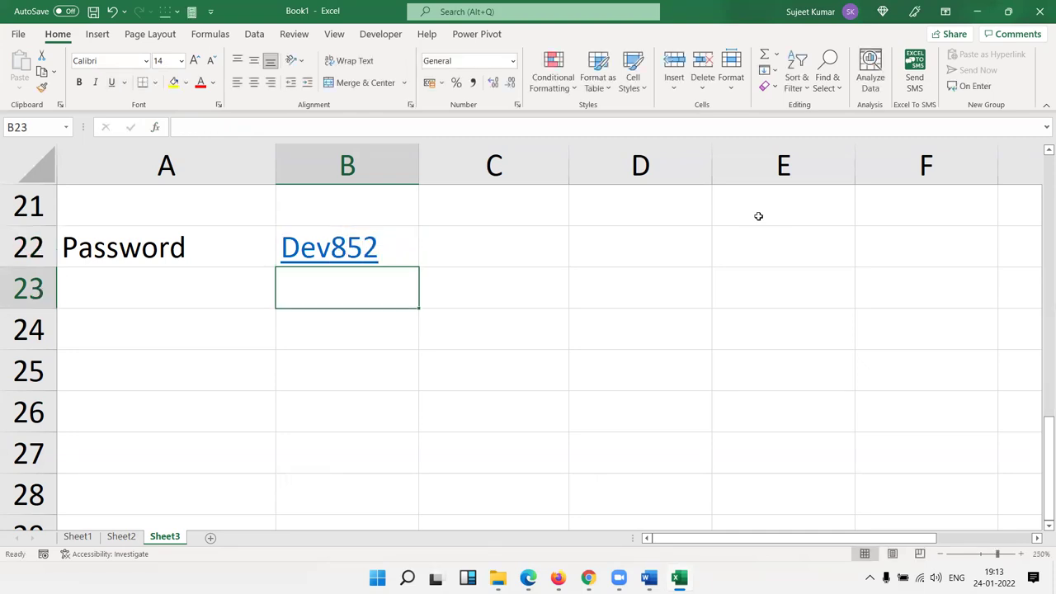
key("Up")
key("Return")
key("Up")
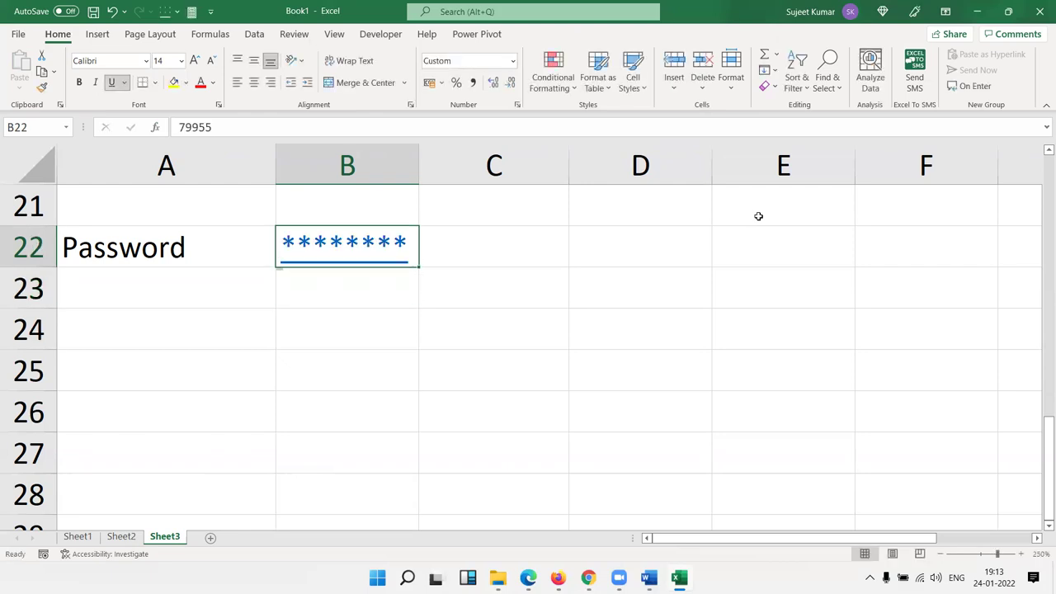